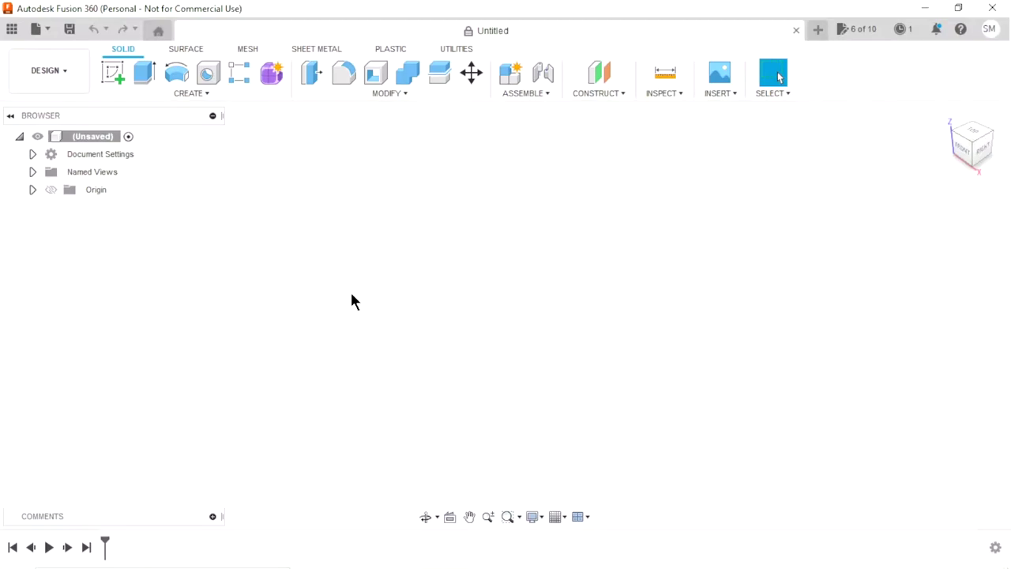
Step: Start a sketch on the XY ground plane with the Center Rectangle tool
{"action": "left_click", "coordinate": [113, 75]}
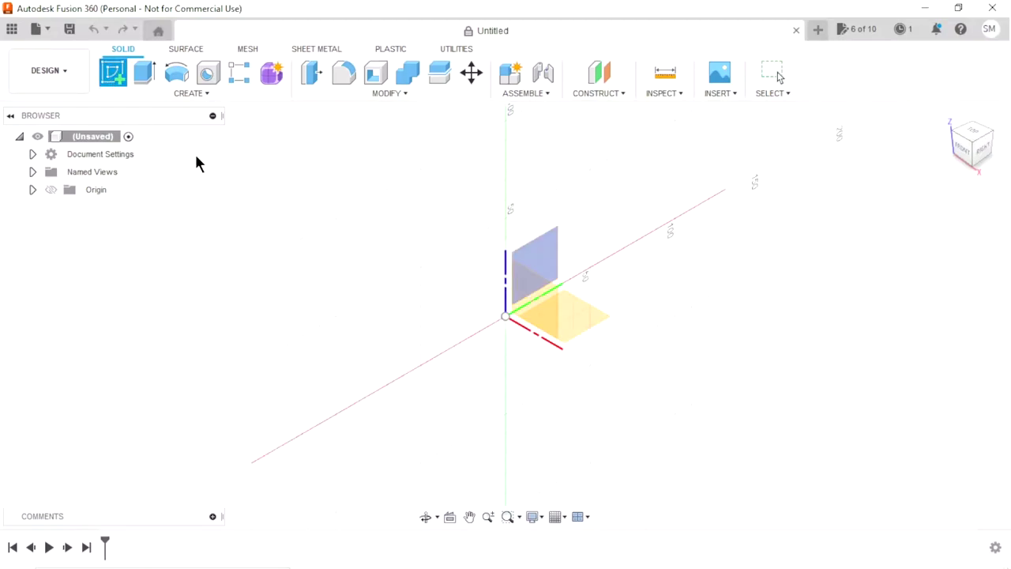
{"action": "left_click", "coordinate": [586, 311]}
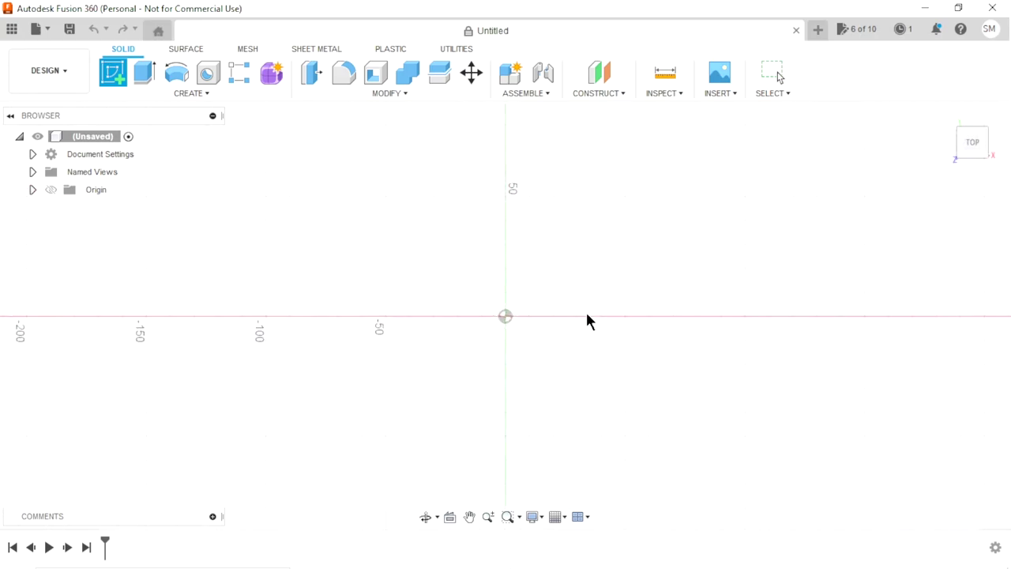
{"action": "left_click", "coordinate": [144, 75]}
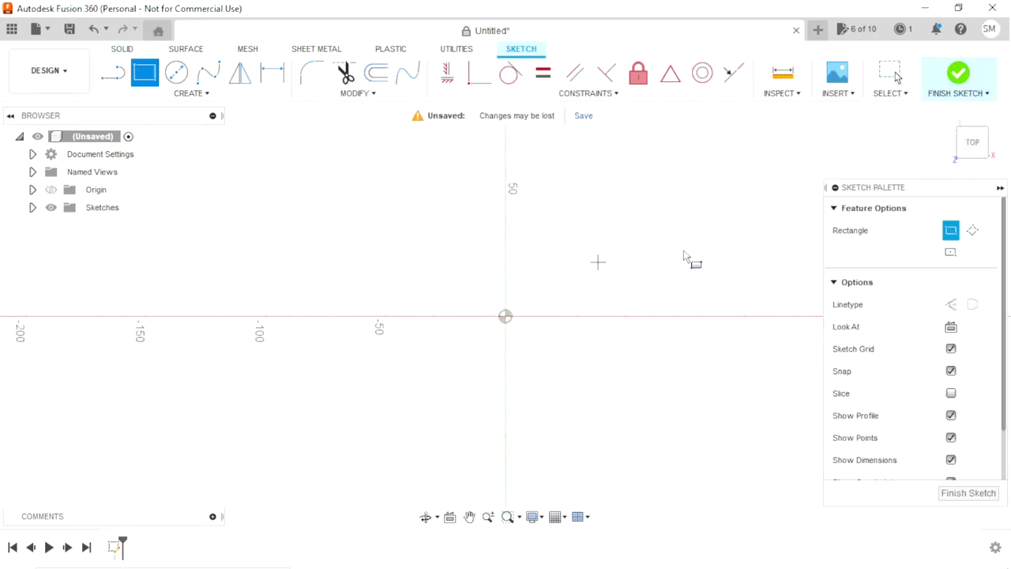
{"action": "mouse_move", "coordinate": [898, 189]}
{"action": "left_mouse_down"}
{"action": "mouse_move", "coordinate": [729, 166]}
{"action": "mouse_move", "coordinate": [787, 169]}
{"action": "left_mouse_up"}
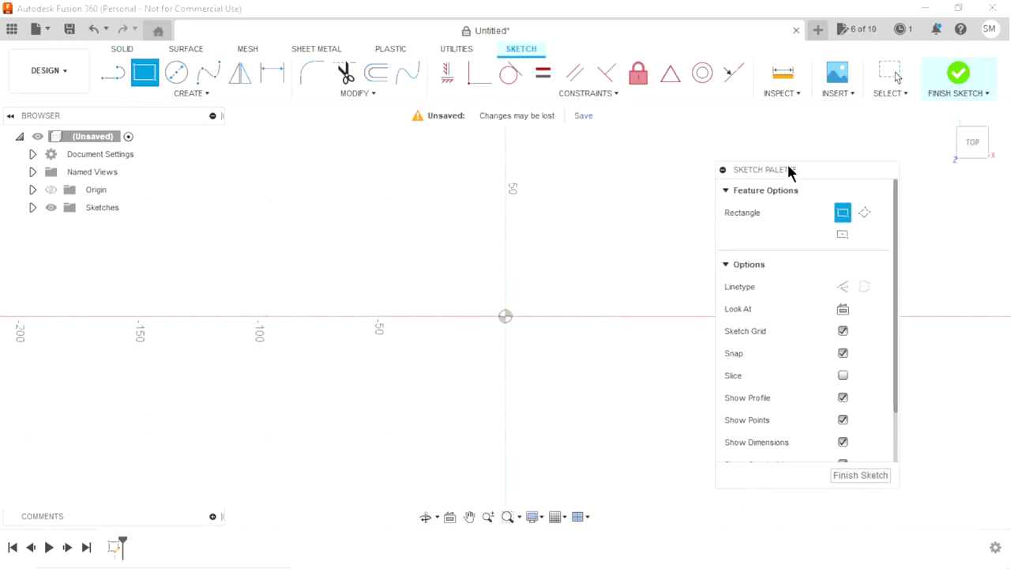
{"action": "left_click", "coordinate": [844, 231]}
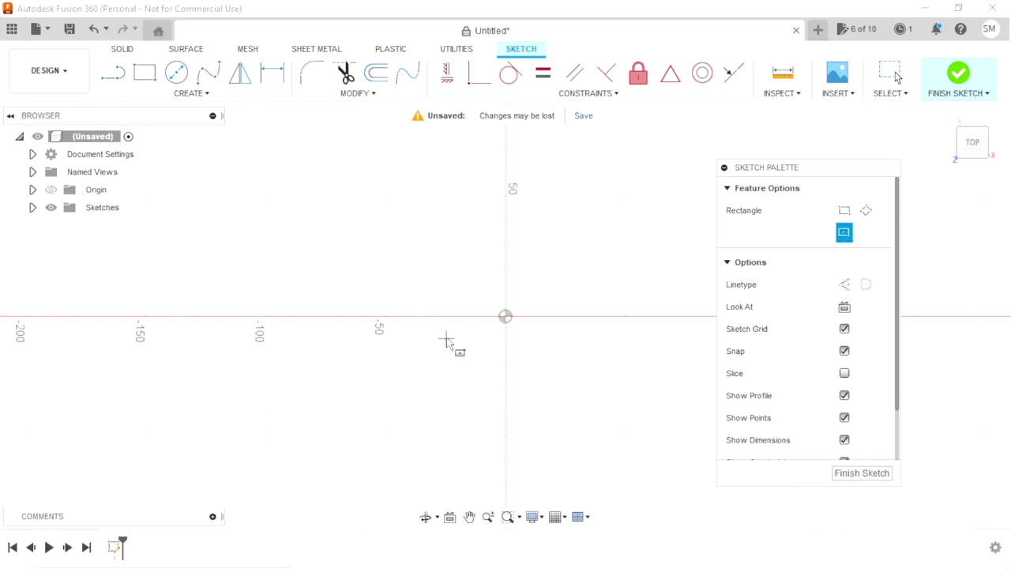
Step: Draw a 120 × 120 mm rectangle centred on the origin
{"action": "left_click", "coordinate": [506, 317]}
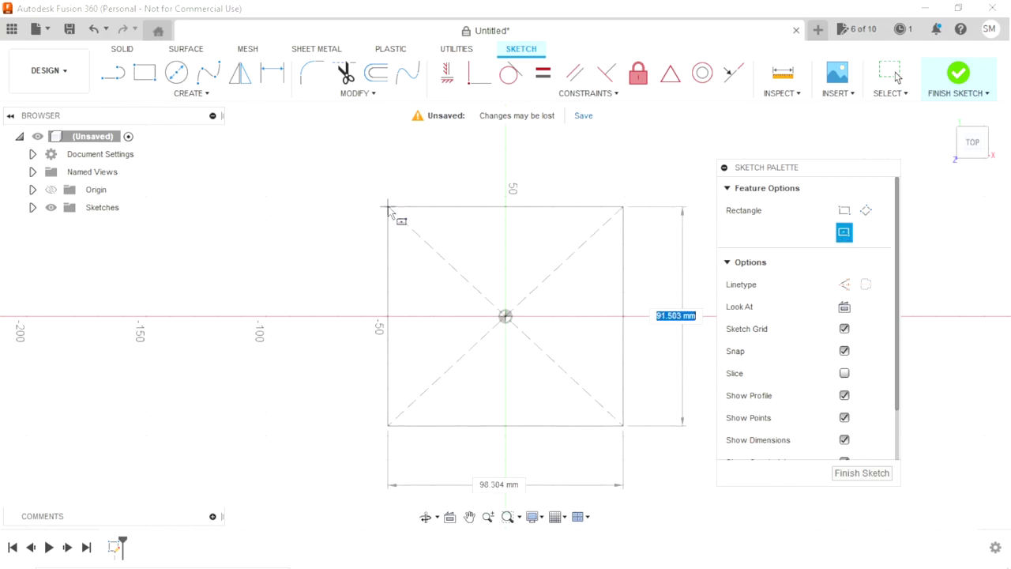
{"action": "key", "text": "Tab"}
{"action": "type", "text": "120"}
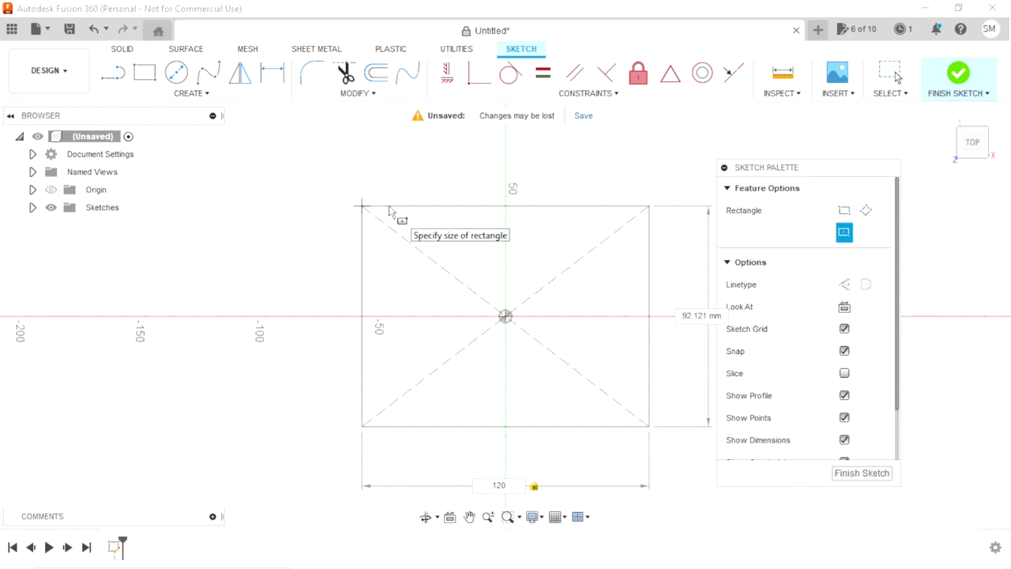
{"action": "key", "text": "Tab"}
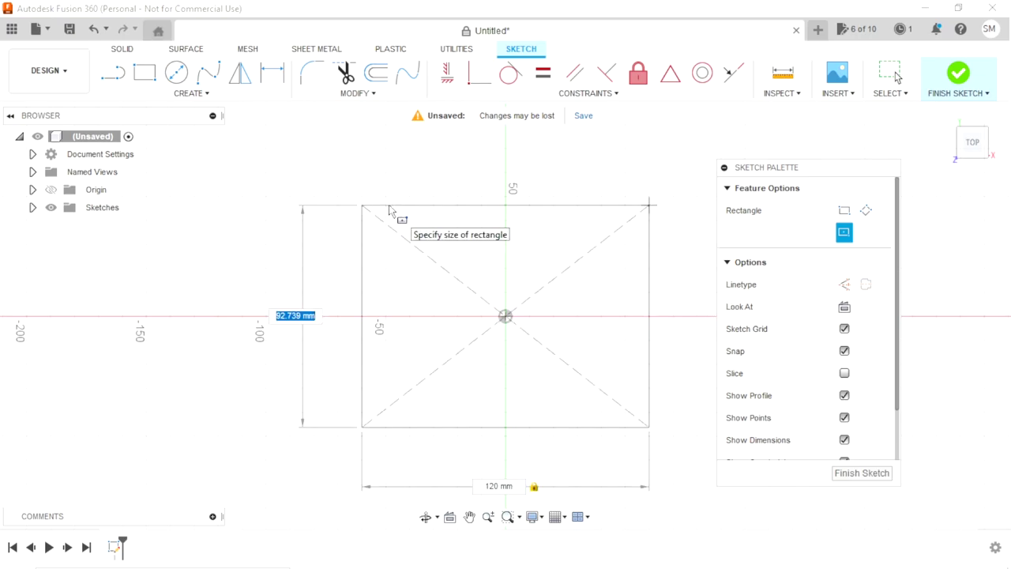
{"action": "type", "text": "12"}
{"action": "key", "text": "Tab"}
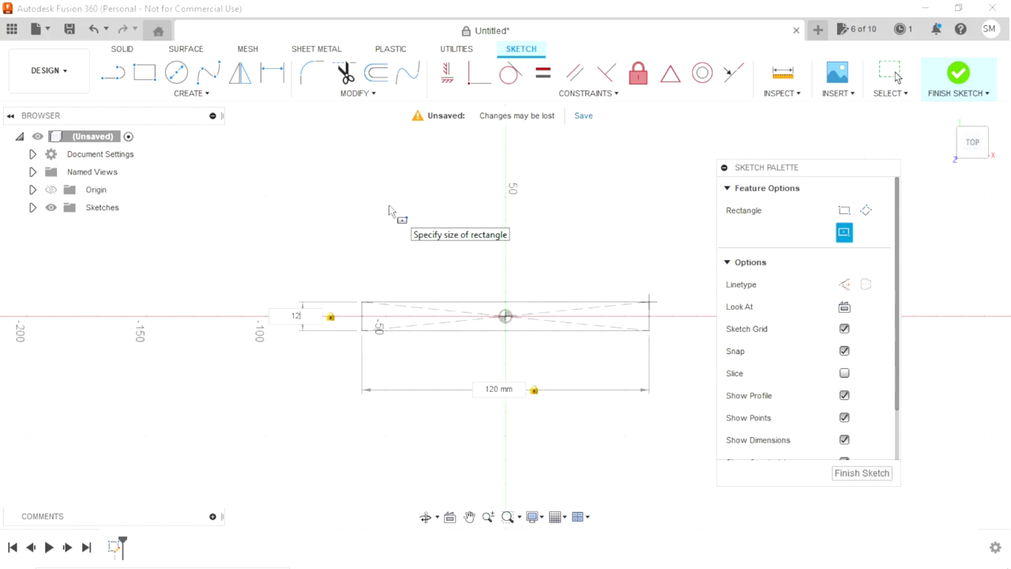
{"action": "type", "text": "0"}
{"action": "key", "text": "Return"}
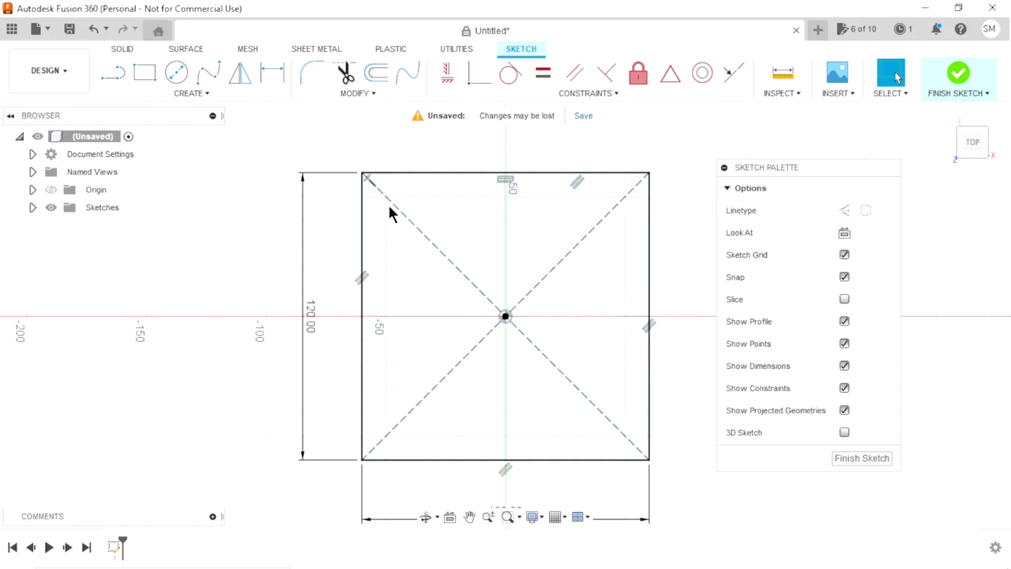
Step: Chamfer the square's top-left corner 15 mm at 45°
{"action": "left_click", "coordinate": [372, 98]}
{"action": "mouse_move", "coordinate": [328, 124]}
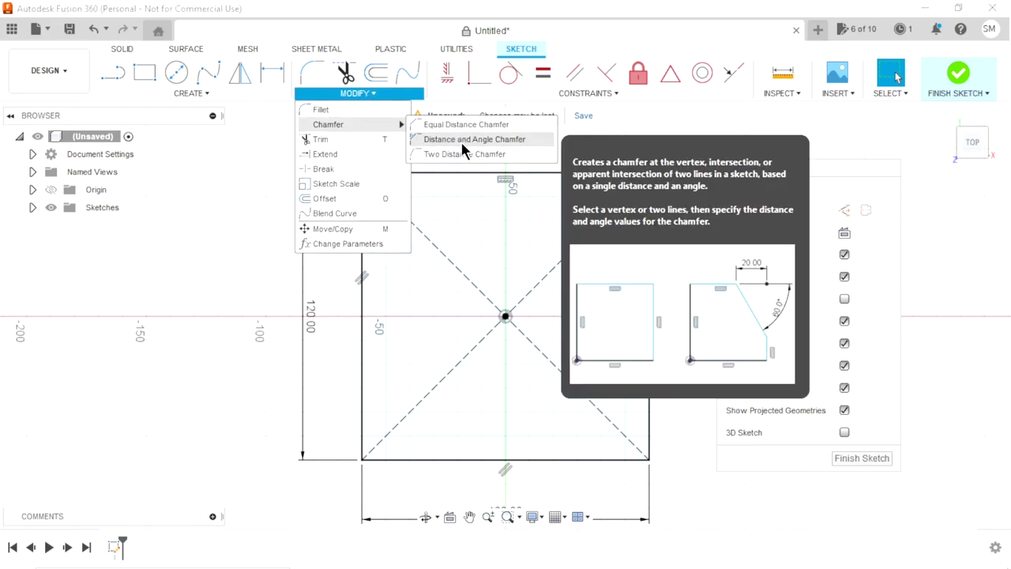
{"action": "left_click", "coordinate": [470, 142]}
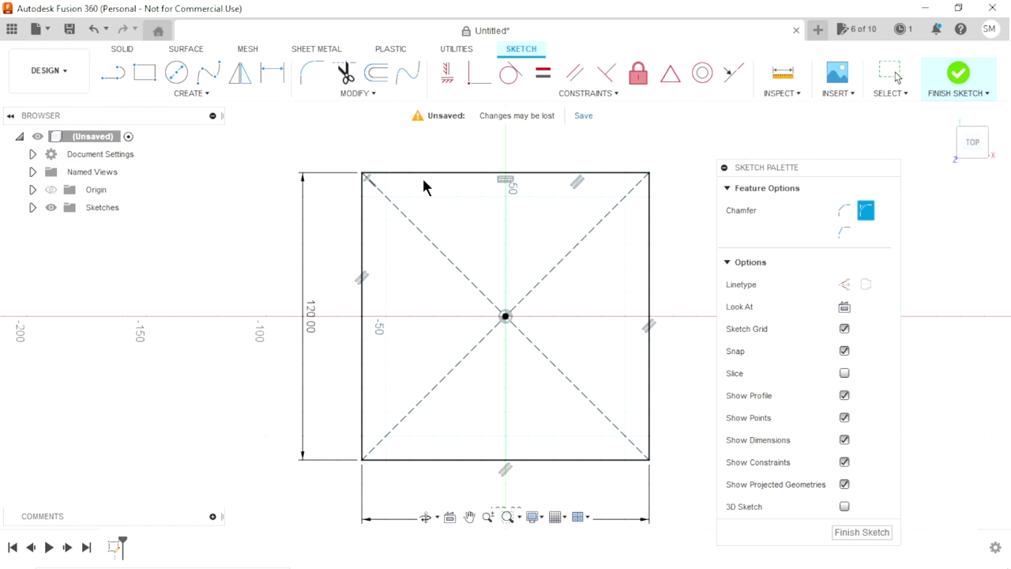
{"action": "left_click", "coordinate": [396, 175]}
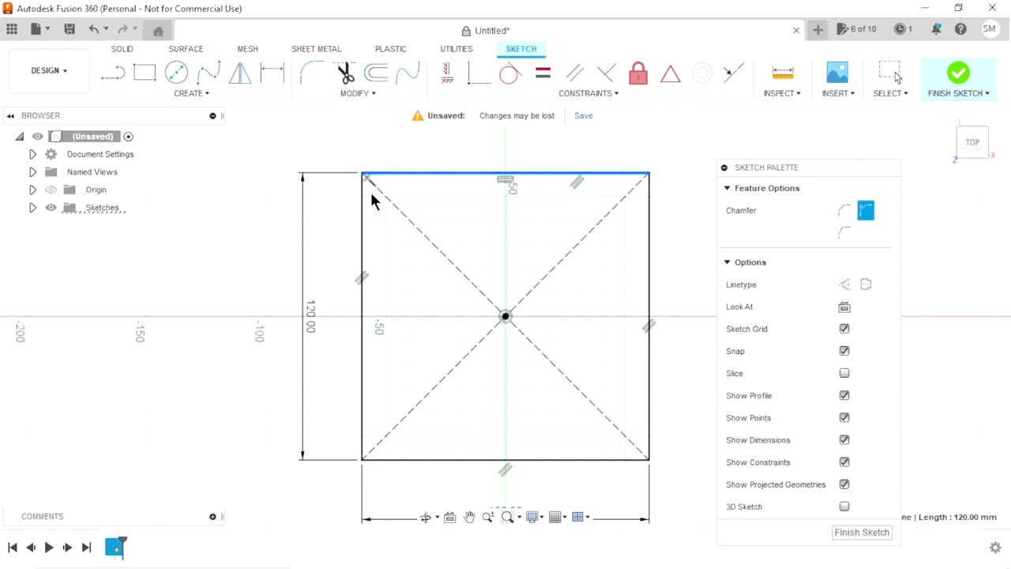
{"action": "left_click", "coordinate": [362, 212]}
{"action": "type", "text": "15"}
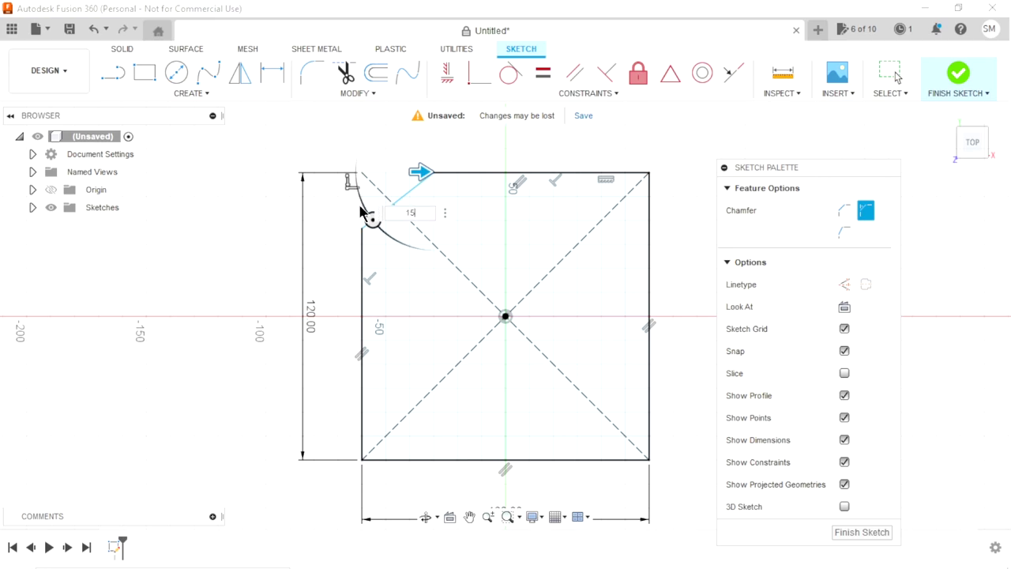
{"action": "key", "text": "Tab"}
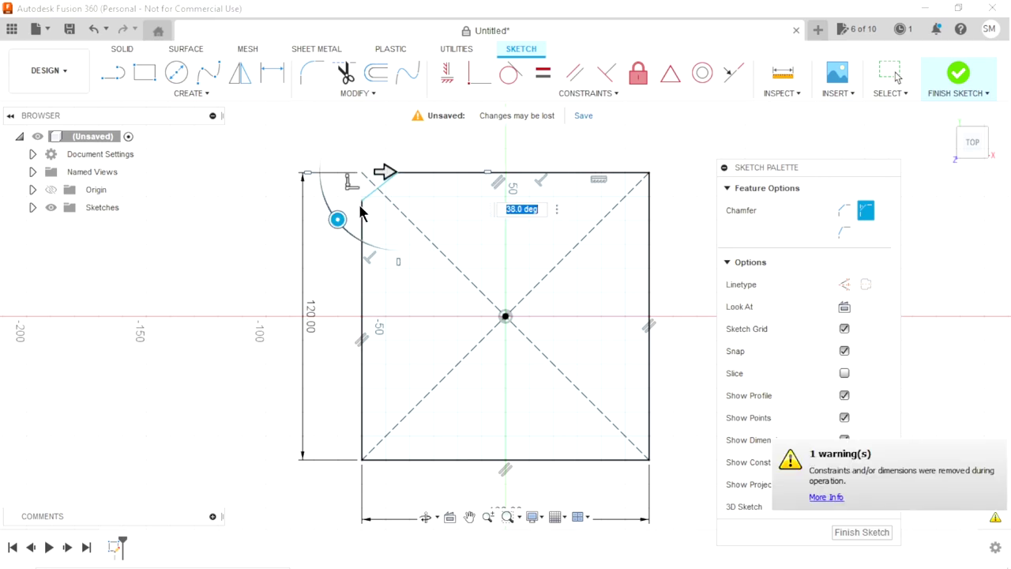
{"action": "key", "text": "Tab"}
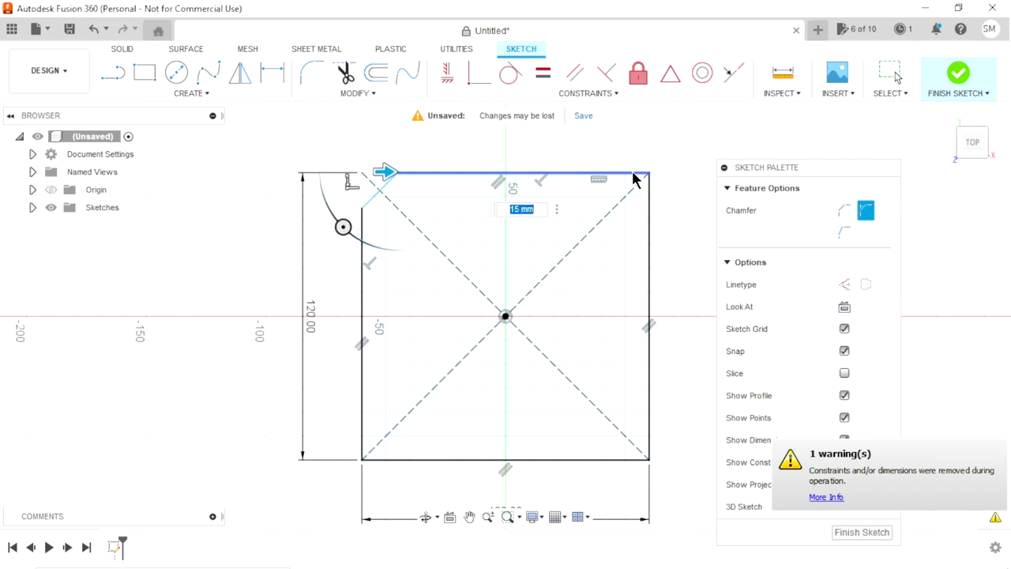
{"action": "key", "text": "Return"}
Step: Chamfer the top-right corner 15 mm at 45°
{"action": "left_click", "coordinate": [648, 212]}
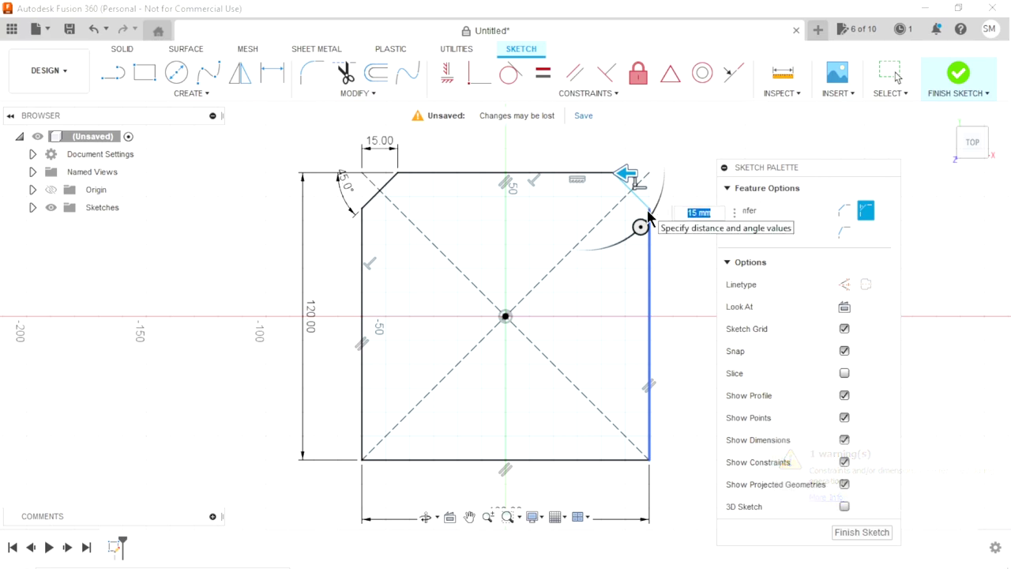
{"action": "key", "text": "Tab"}
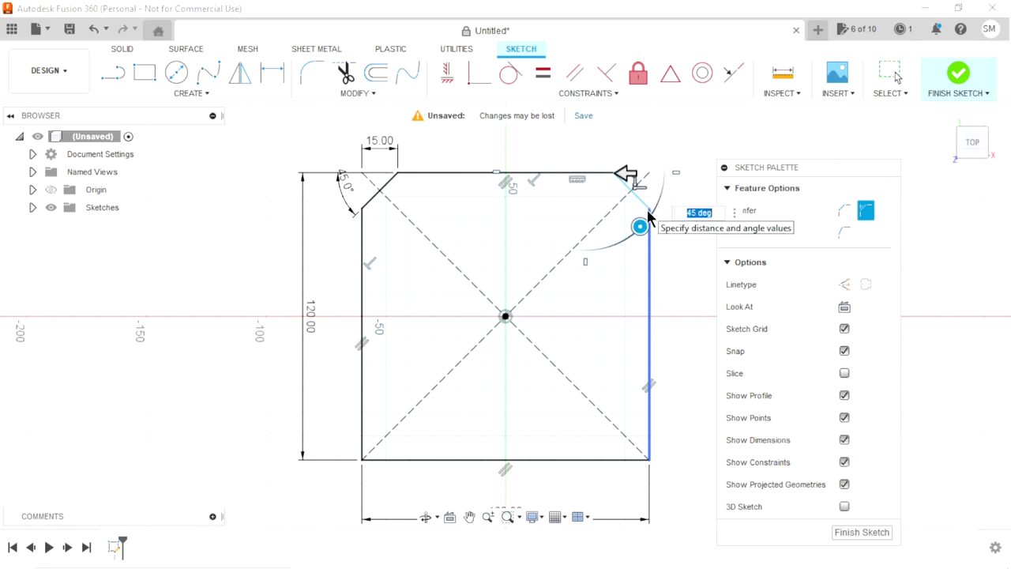
{"action": "key", "text": "Return"}
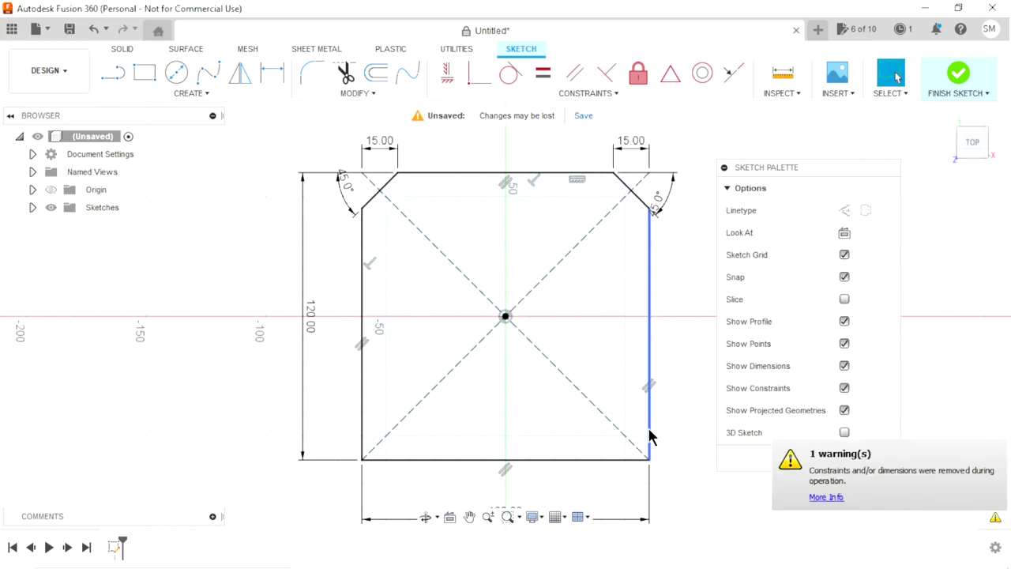
Step: Chamfer the square's bottom-right corner 15 mm at 45°
{"action": "left_click", "coordinate": [355, 95]}
{"action": "mouse_move", "coordinate": [329, 124]}
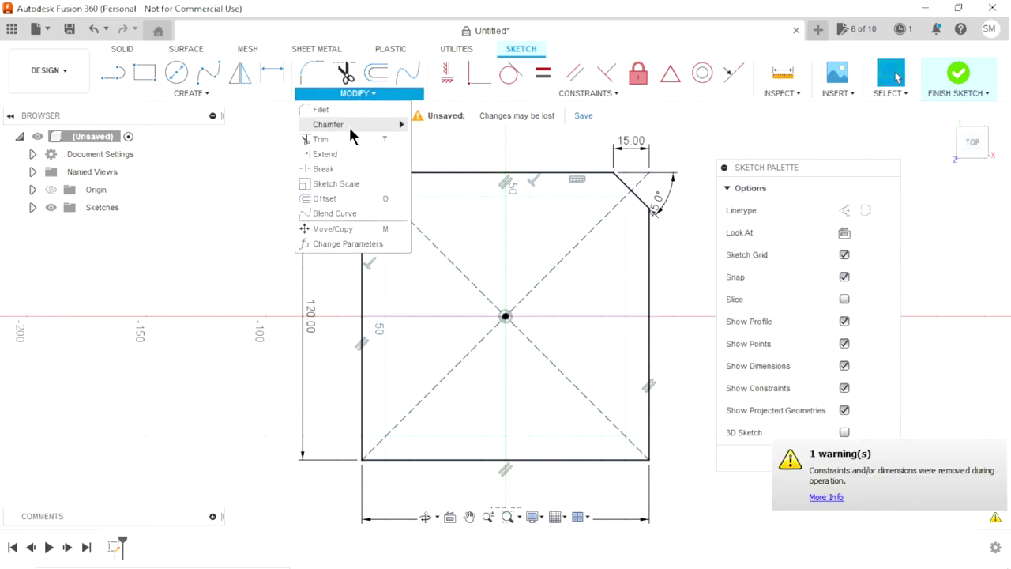
{"action": "left_click", "coordinate": [464, 140]}
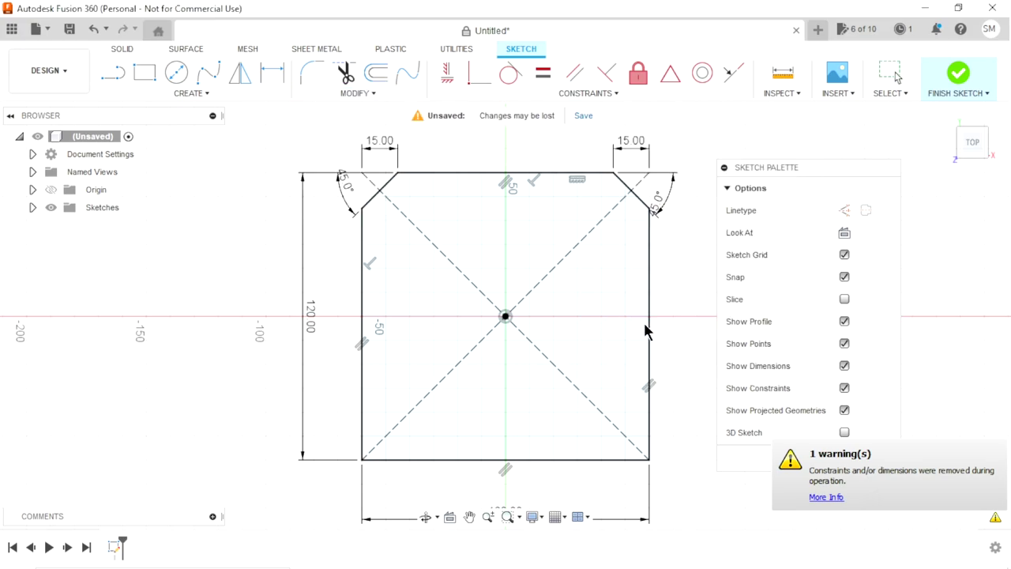
{"action": "left_click", "coordinate": [651, 440]}
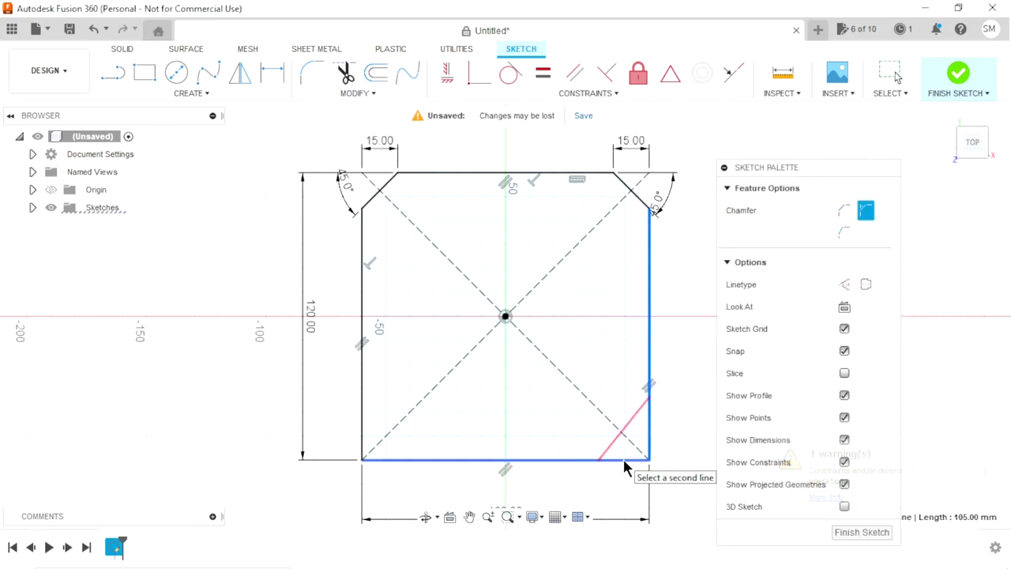
{"action": "left_click", "coordinate": [624, 461]}
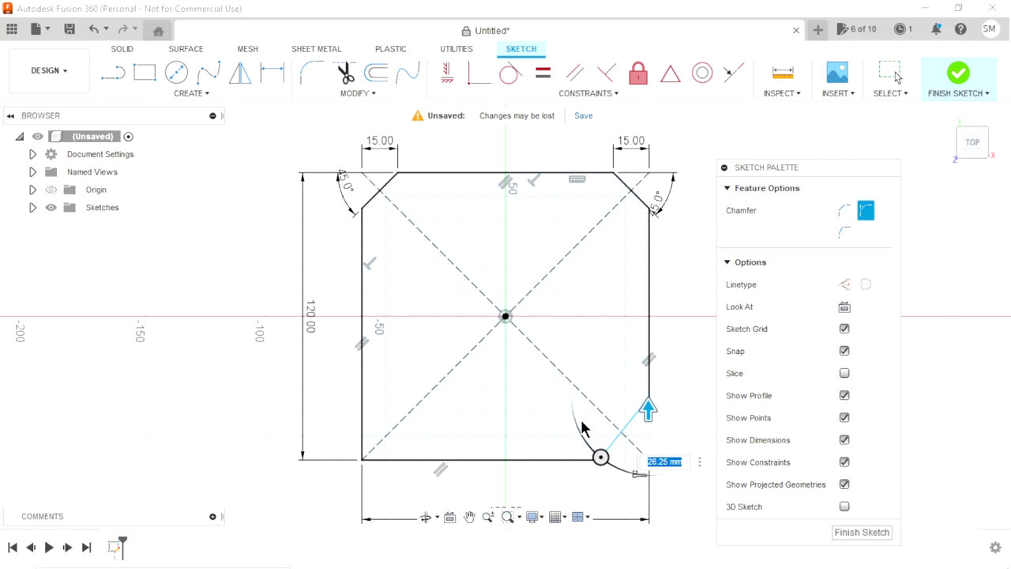
{"action": "type", "text": "15"}
{"action": "key", "text": "Return"}
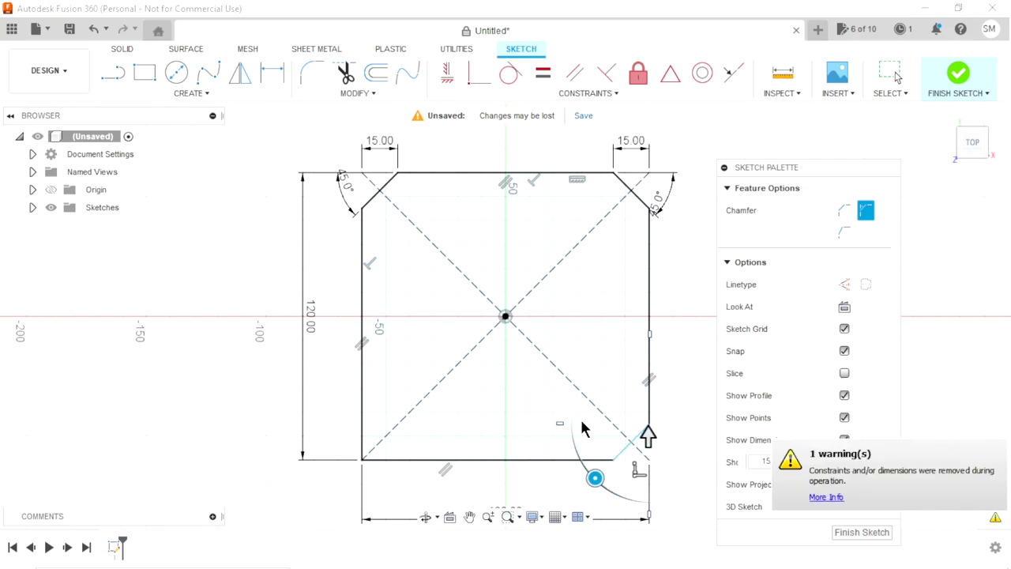
Step: Chamfer the bottom-left corner 15 mm at 45° and finish the sketch
{"action": "left_click", "coordinate": [395, 461]}
{"action": "left_click", "coordinate": [362, 443]}
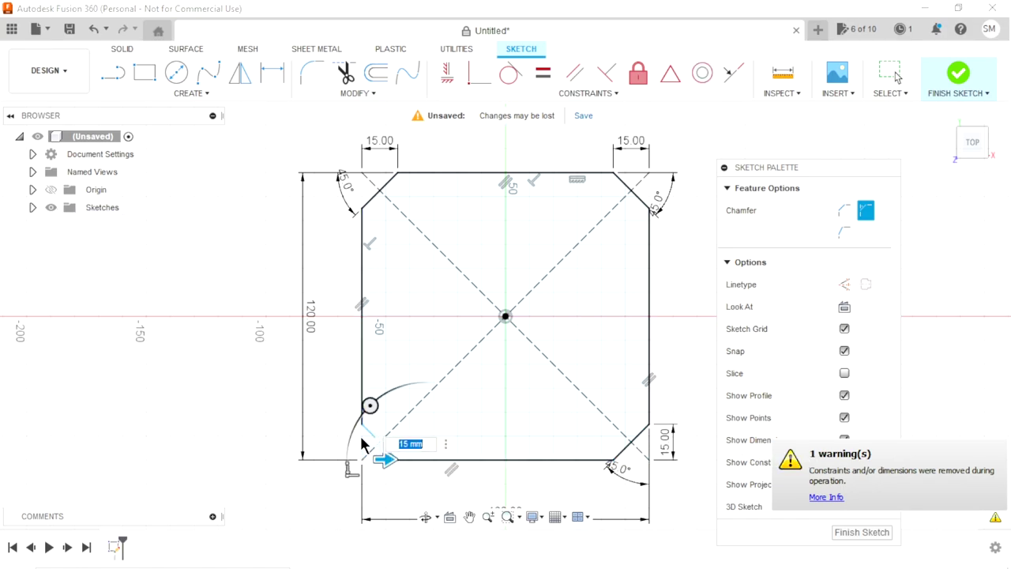
{"action": "key", "text": "Tab"}
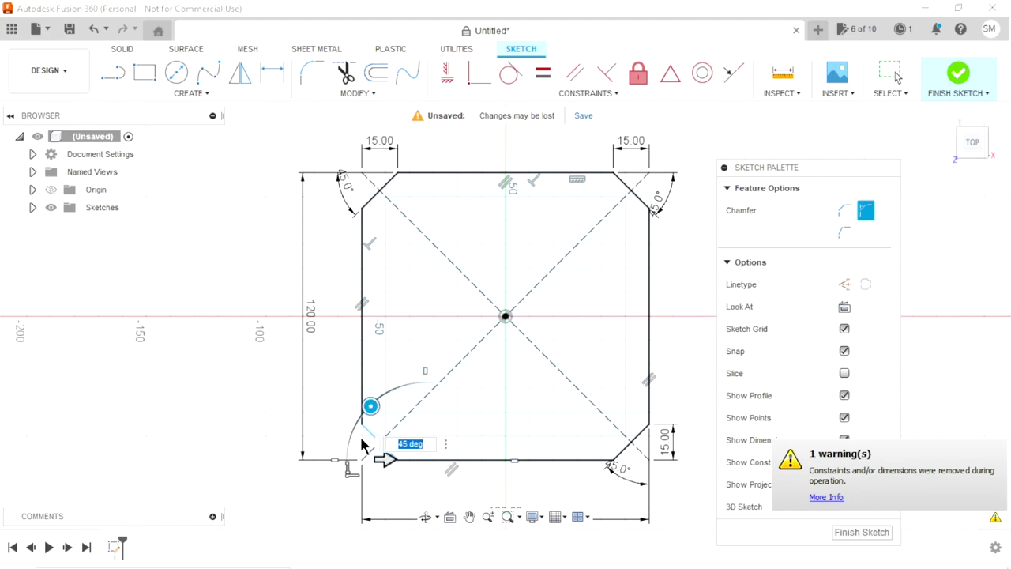
{"action": "key", "text": "Tab"}
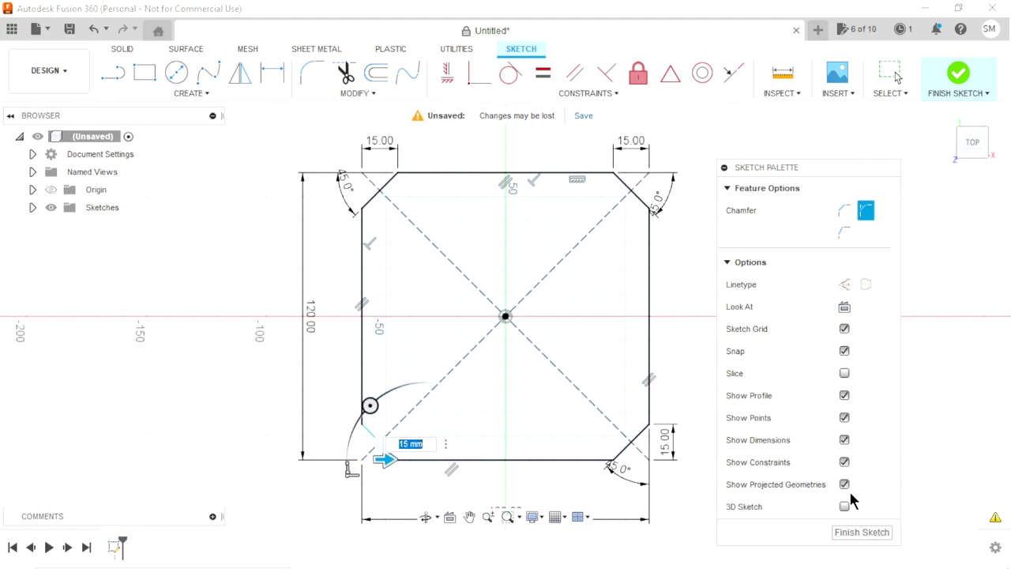
{"action": "left_click", "coordinate": [847, 533]}
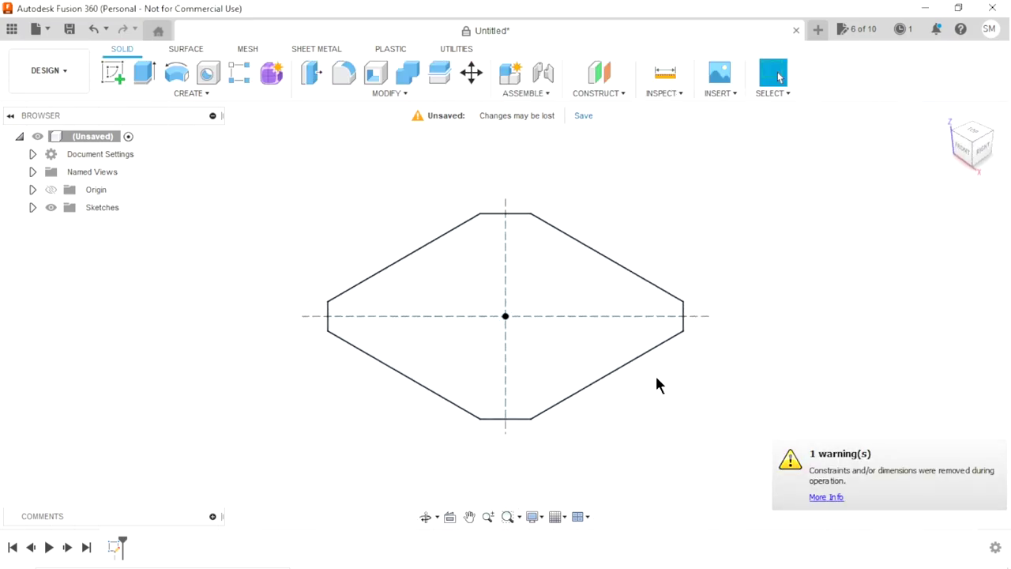
Step: Frame the sketch and start an extrude of the eight-sided chamfered profile
{"action": "scroll", "coordinate": [514, 339], "scroll_direction": "down", "scroll_amount": 2}
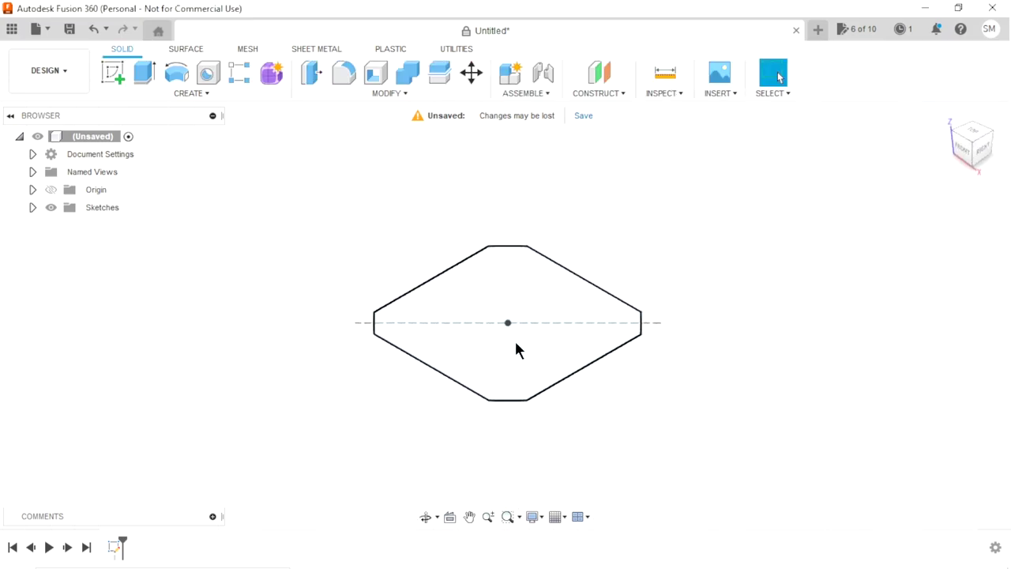
{"action": "scroll", "coordinate": [491, 276], "scroll_direction": "up", "scroll_amount": 2}
{"action": "scroll", "coordinate": [490, 278], "scroll_direction": "up", "scroll_amount": 1}
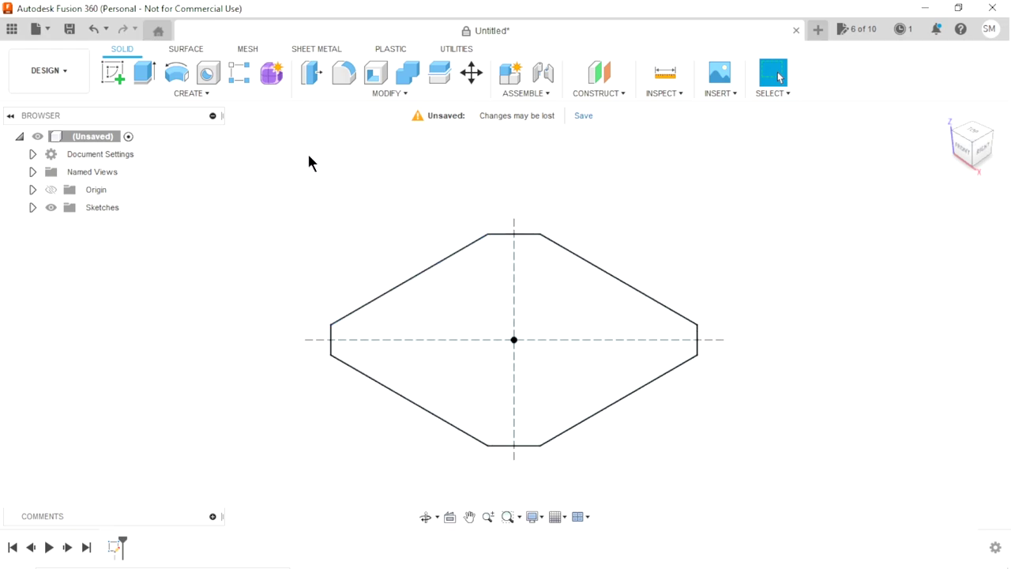
{"action": "left_click", "coordinate": [145, 77]}
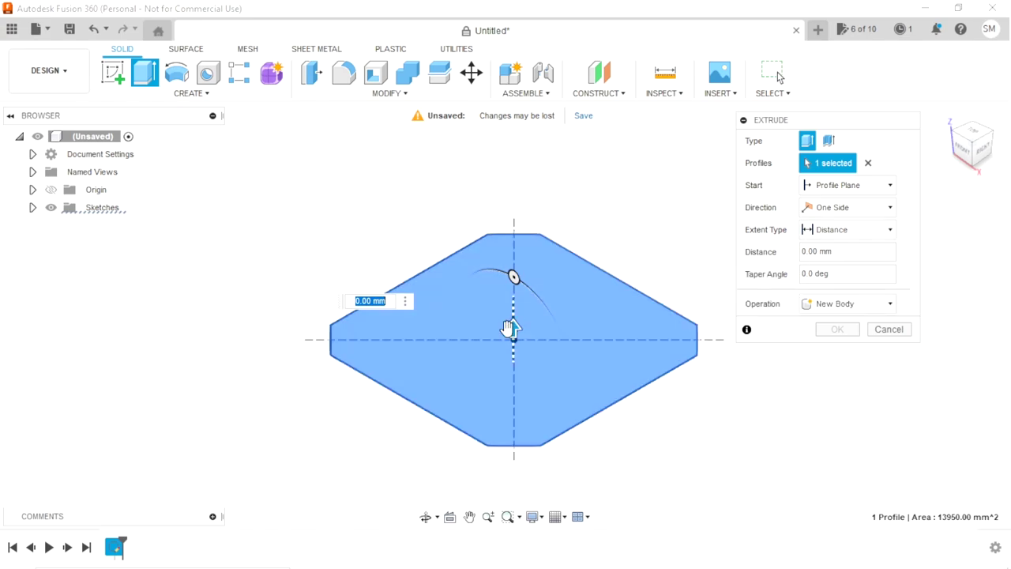
Step: Extrude the chamfered profile 84 mm upward as a new solid body
{"action": "left_click_drag", "start_coordinate": [513, 326], "coordinate": [534, 204]}
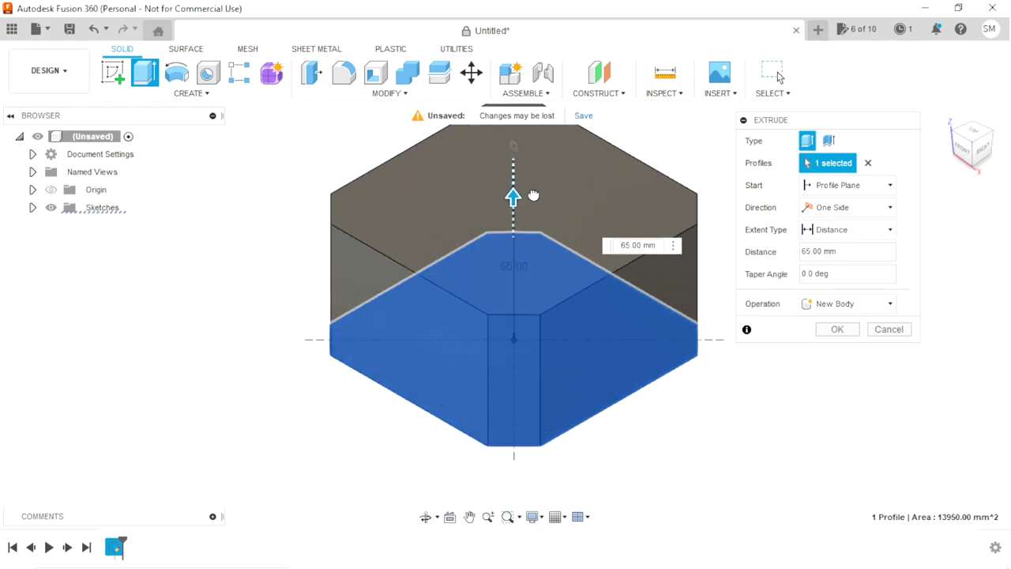
{"action": "type", "text": "8"}
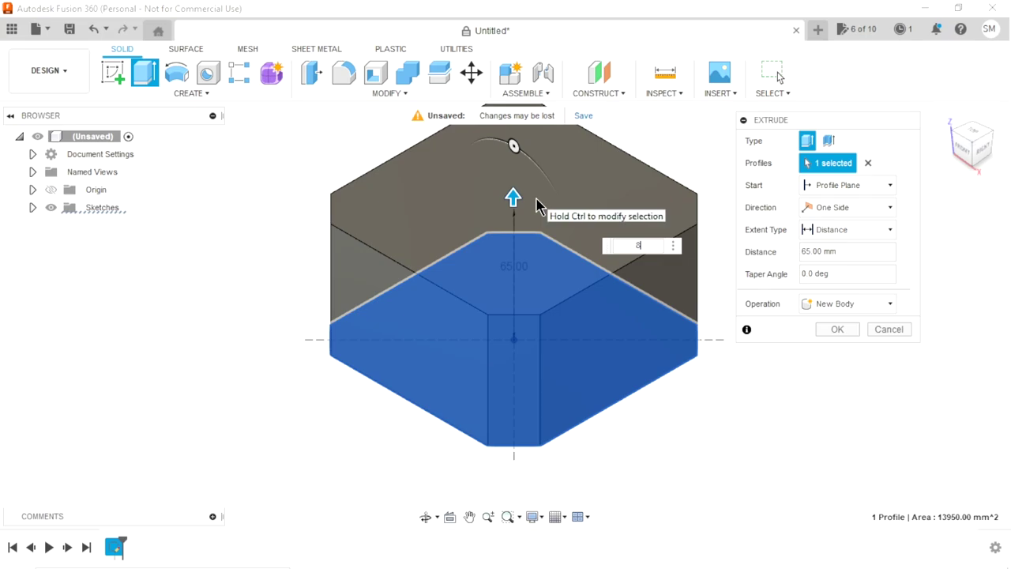
{"action": "type", "text": "4"}
{"action": "key", "text": "Return"}
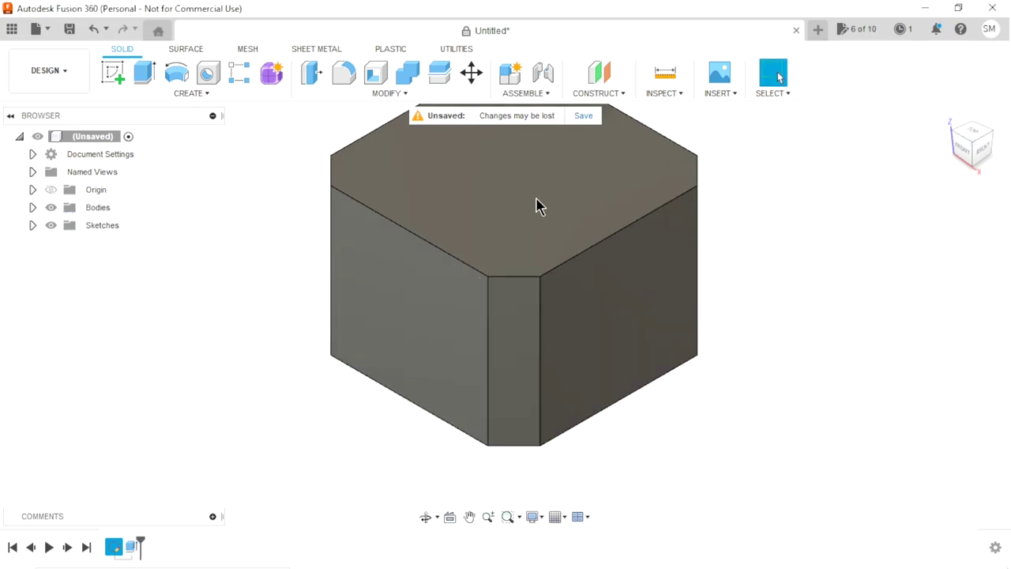
{"action": "middle_click_drag", "start_coordinate": [571, 330], "coordinate": [538, 229], "text": "shift"}
{"action": "scroll", "coordinate": [539, 231], "scroll_direction": "up", "scroll_amount": 3}
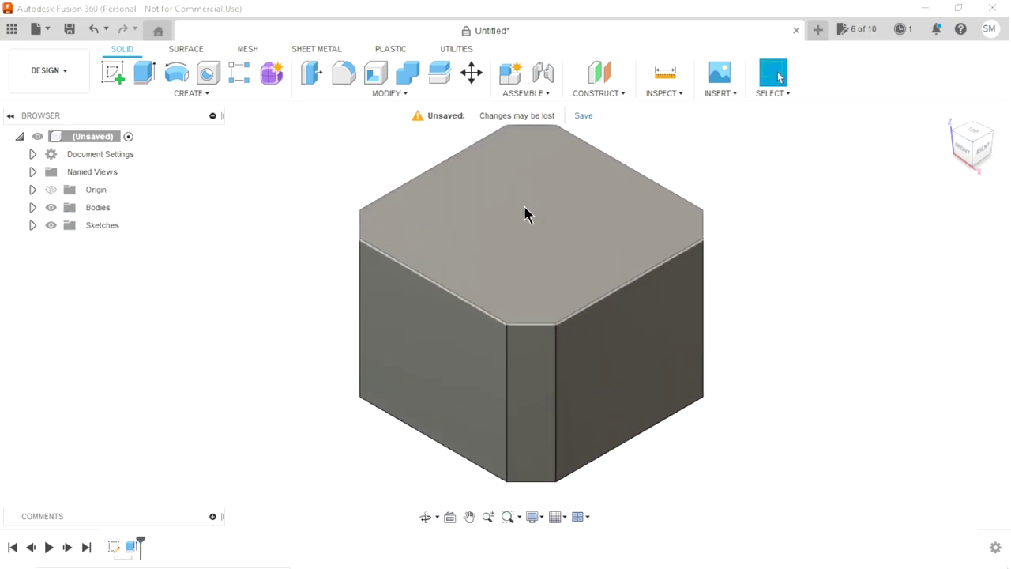
Step: On the block's top face, draw a Ø77 mm circle at the origin and finish the sketch
{"action": "left_click", "coordinate": [535, 218]}
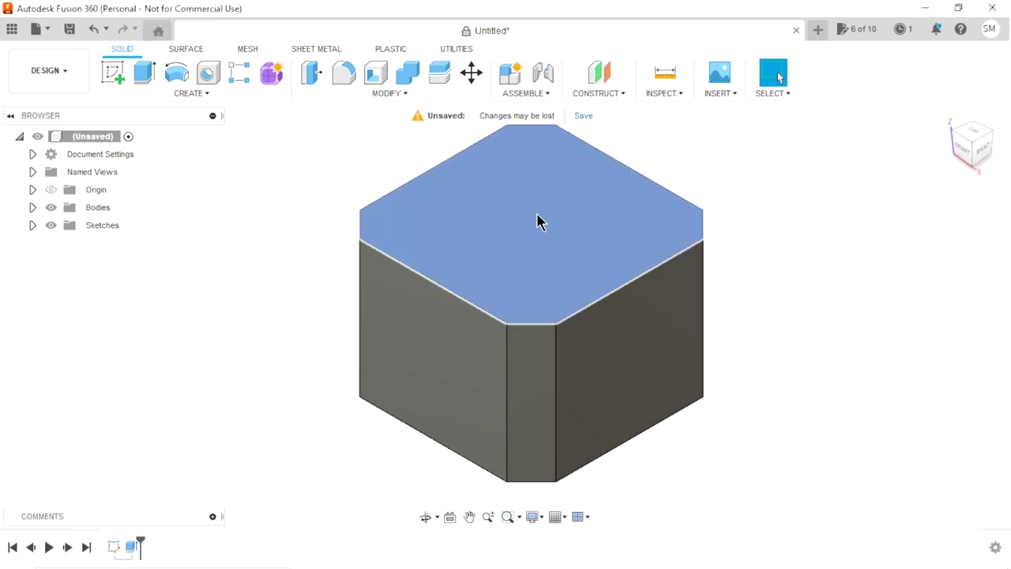
{"action": "left_click", "coordinate": [116, 72]}
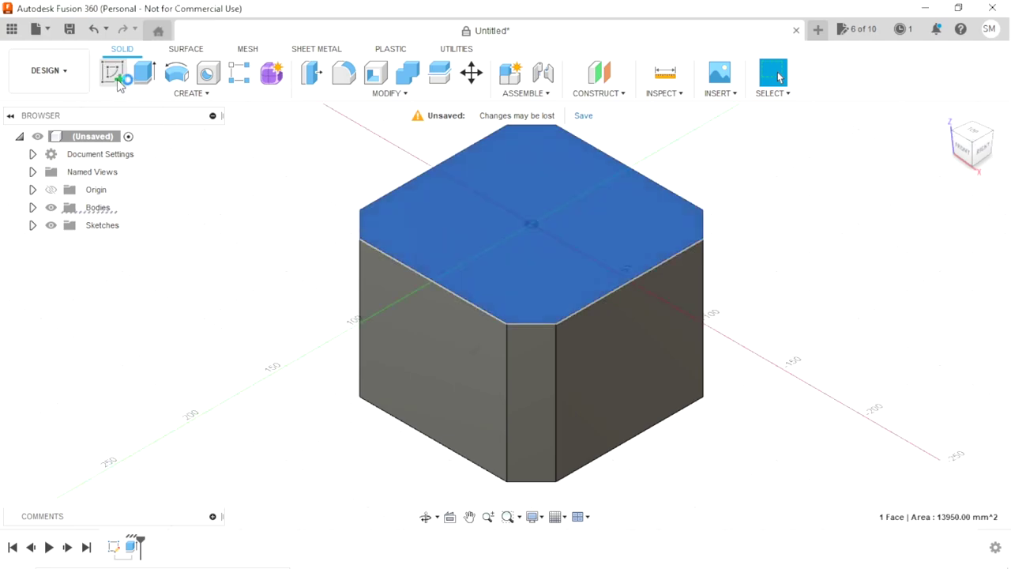
{"action": "left_click", "coordinate": [176, 72]}
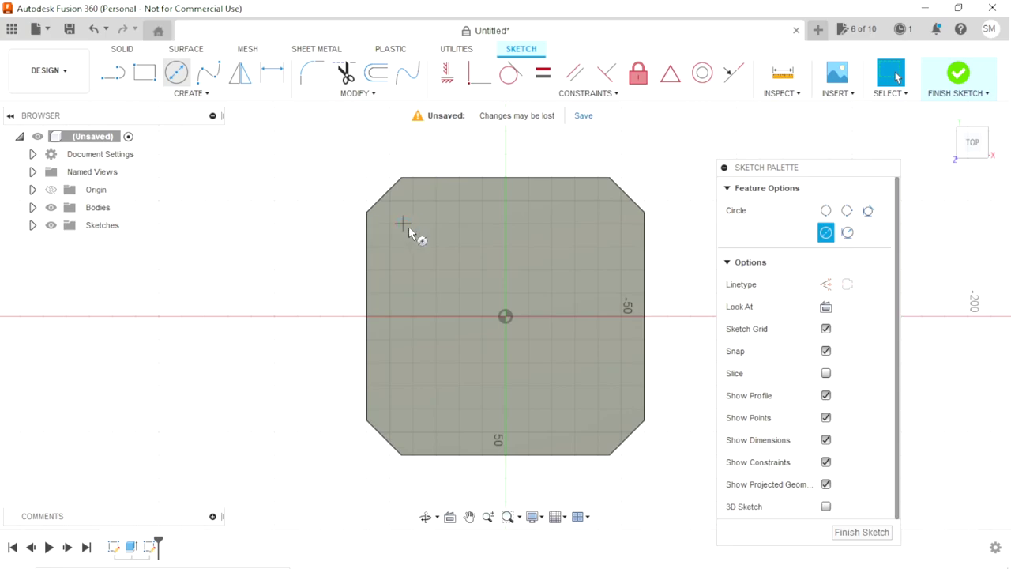
{"action": "left_click", "coordinate": [503, 315]}
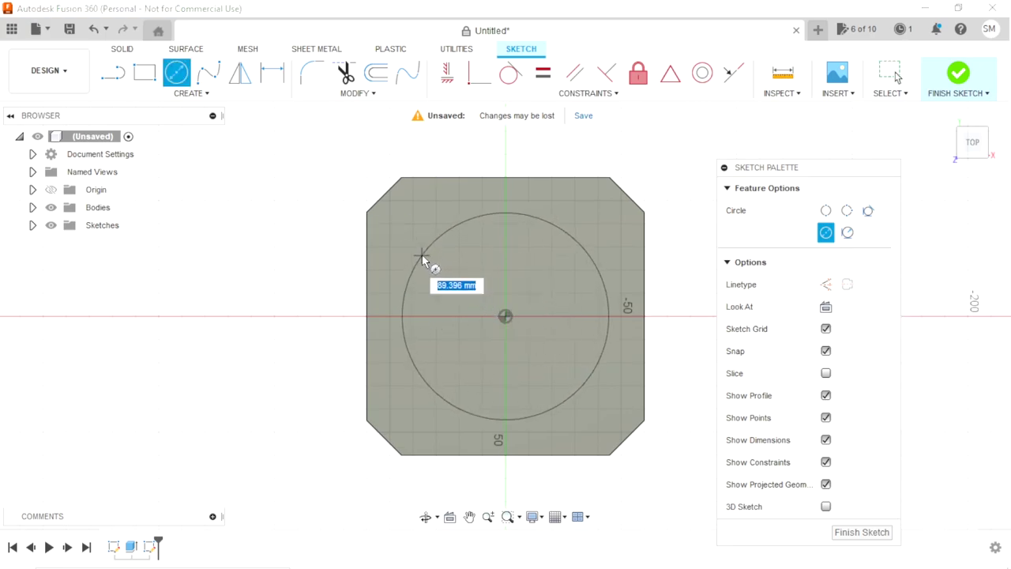
{"action": "type", "text": "78"}
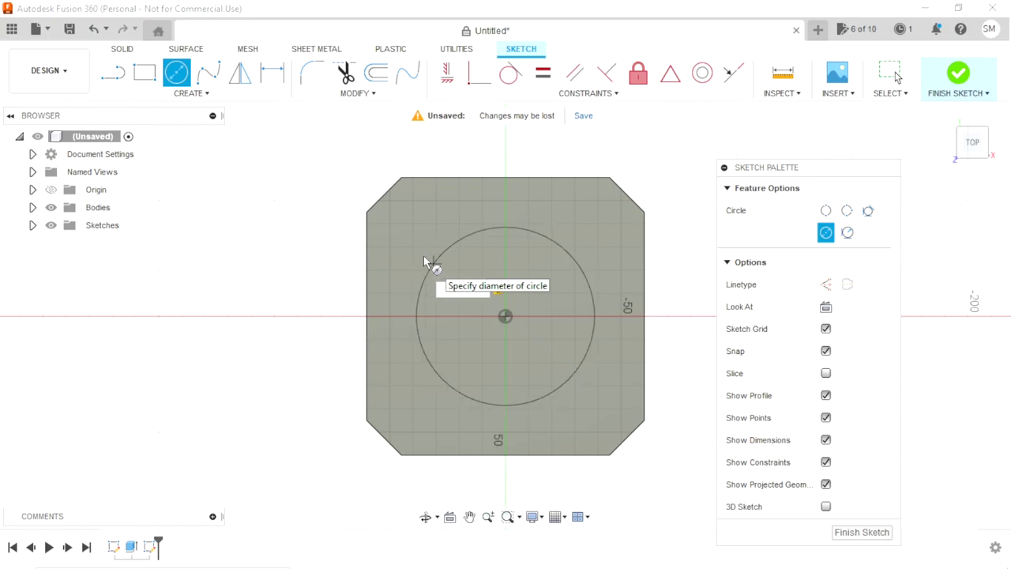
{"action": "key", "text": "Return"}
{"action": "key", "text": "Escape"}
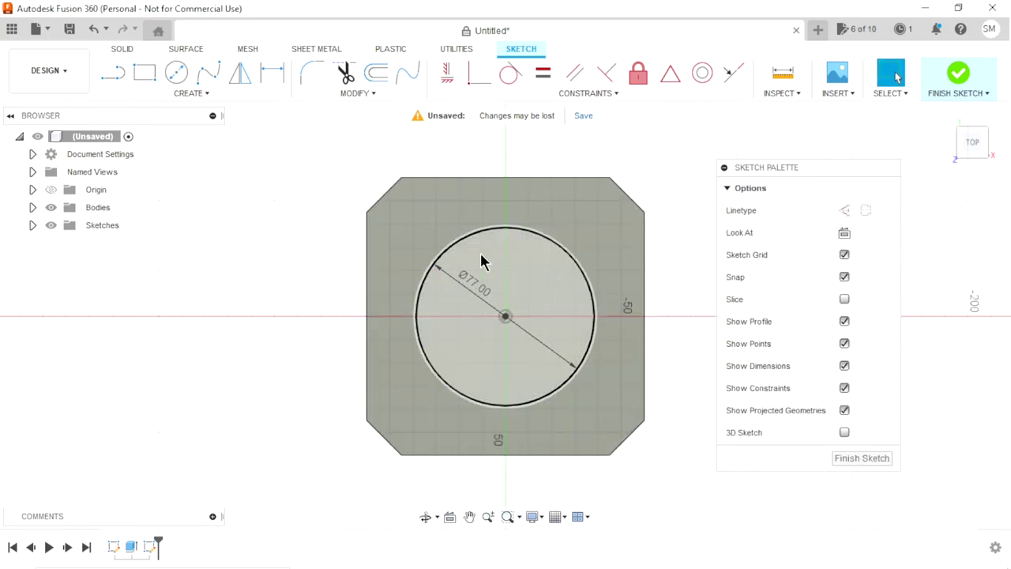
{"action": "left_click", "coordinate": [885, 463]}
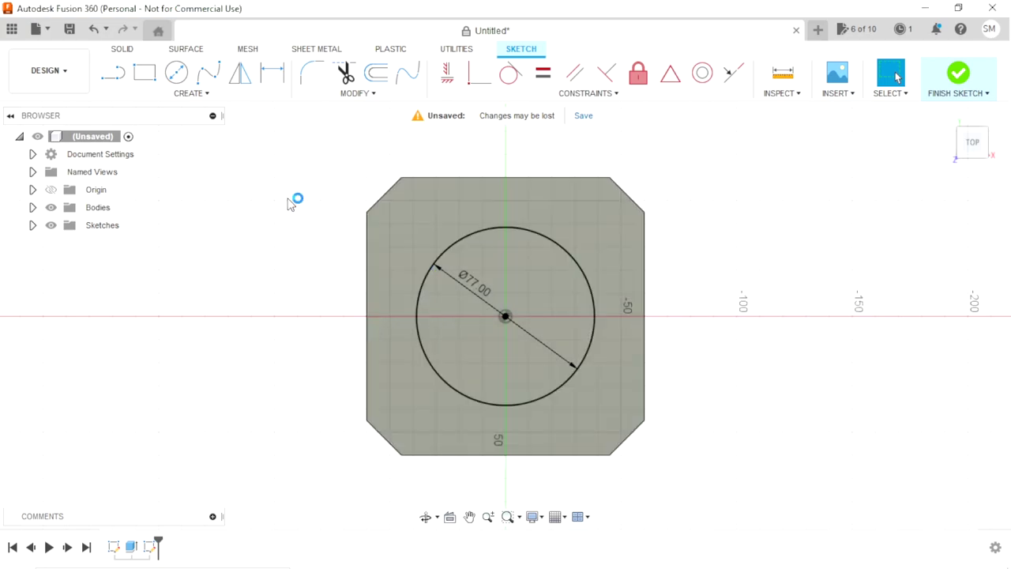
Step: Extrude the Ø77 mm circle 10 mm upward, joined to the block
{"action": "left_click", "coordinate": [152, 78]}
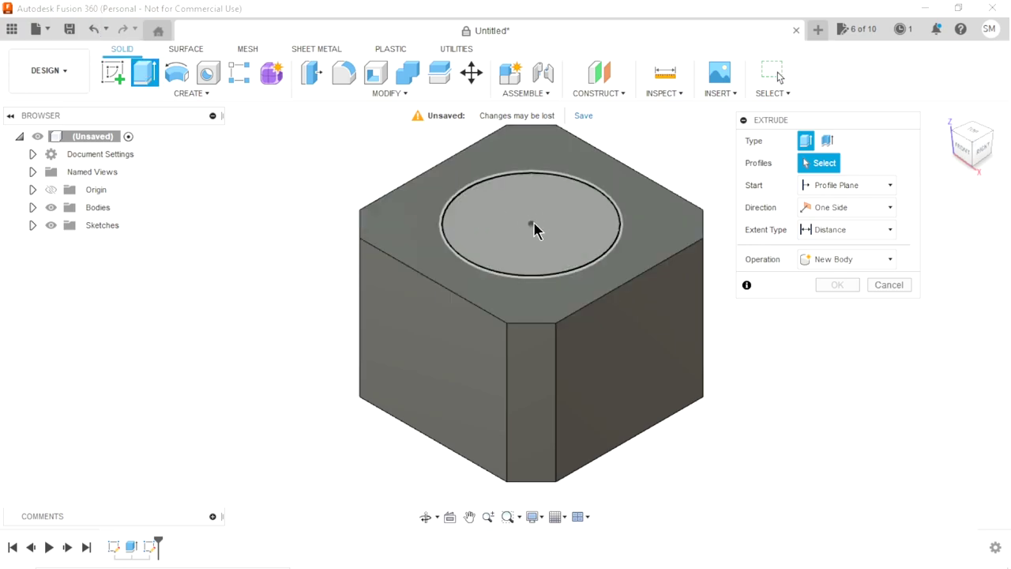
{"action": "left_click", "coordinate": [569, 261]}
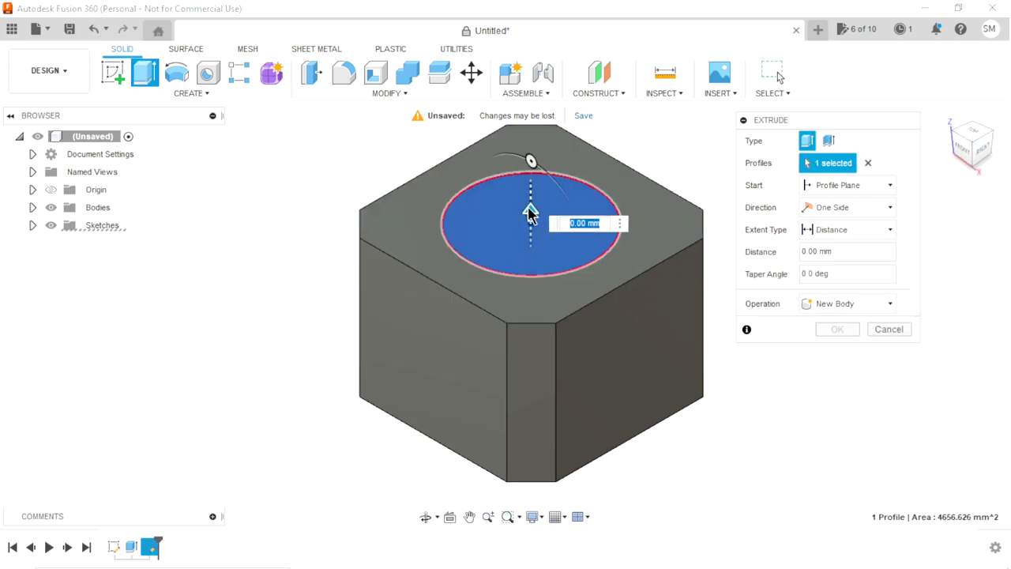
{"action": "left_click_drag", "start_coordinate": [529, 217], "coordinate": [531, 193]}
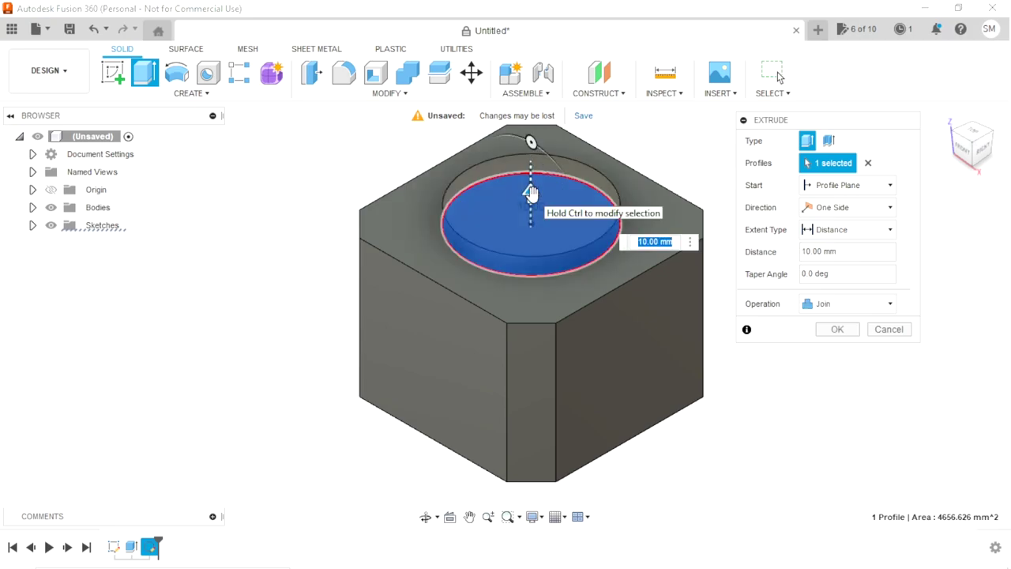
{"action": "key", "text": "Return"}
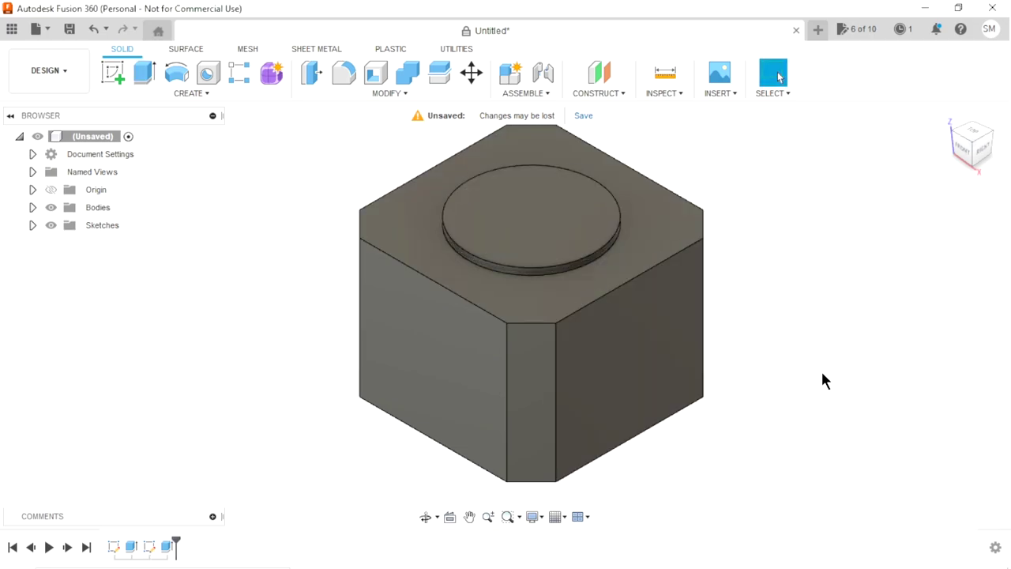
Step: Sketch a Ø65 mm circle at the origin on the raised disk's top face, then start an extrusion
{"action": "left_click", "coordinate": [557, 239]}
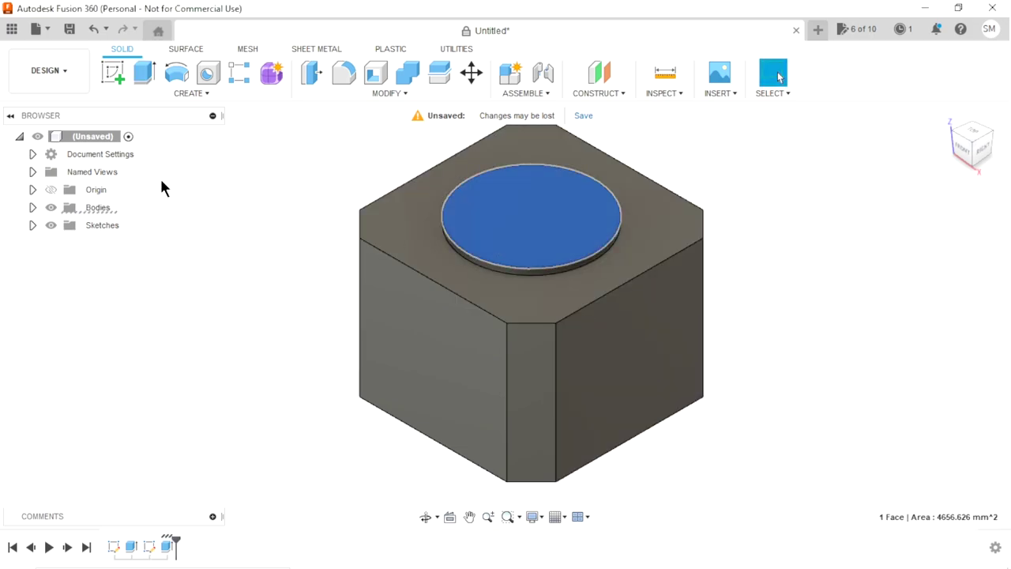
{"action": "left_click", "coordinate": [108, 75]}
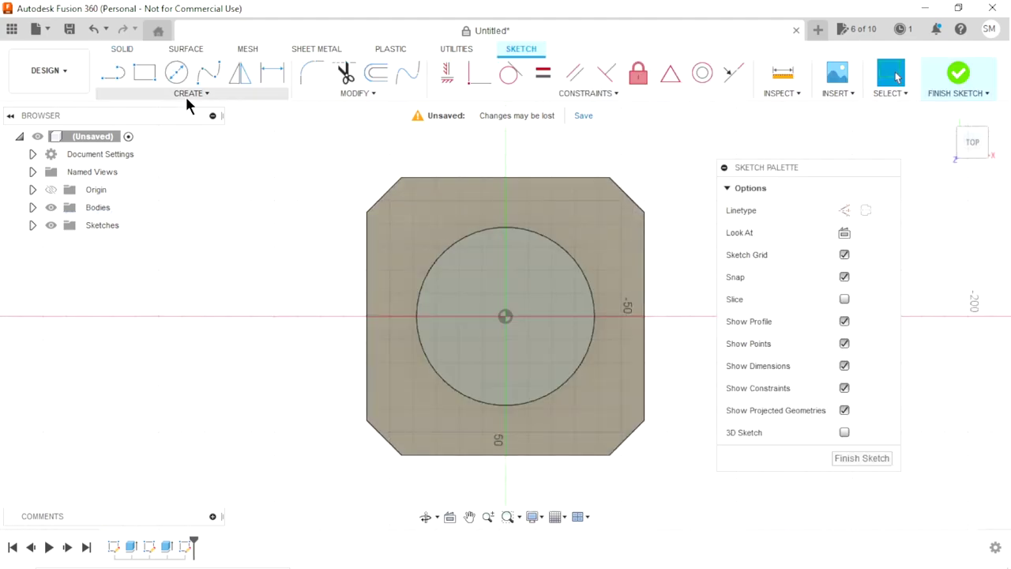
{"action": "left_click", "coordinate": [176, 72]}
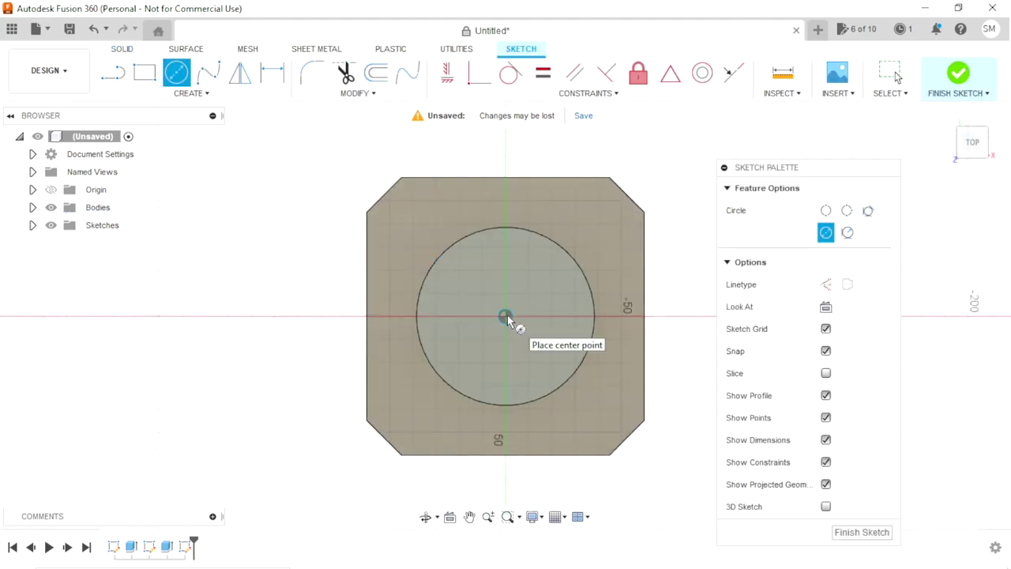
{"action": "left_click", "coordinate": [506, 316]}
{"action": "type", "text": "65"}
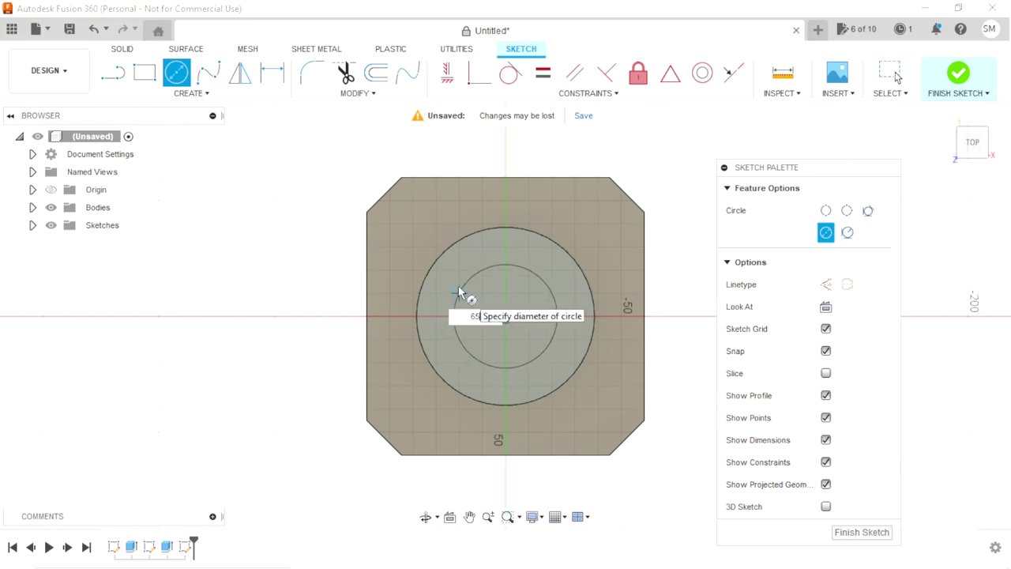
{"action": "key", "text": "Return"}
{"action": "key", "text": "Escape"}
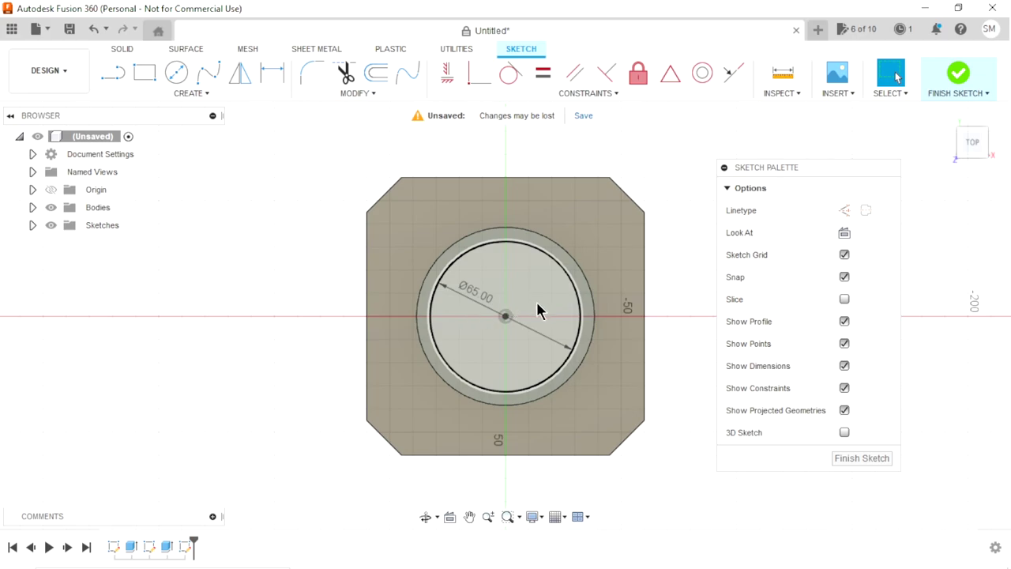
{"action": "left_click", "coordinate": [861, 458]}
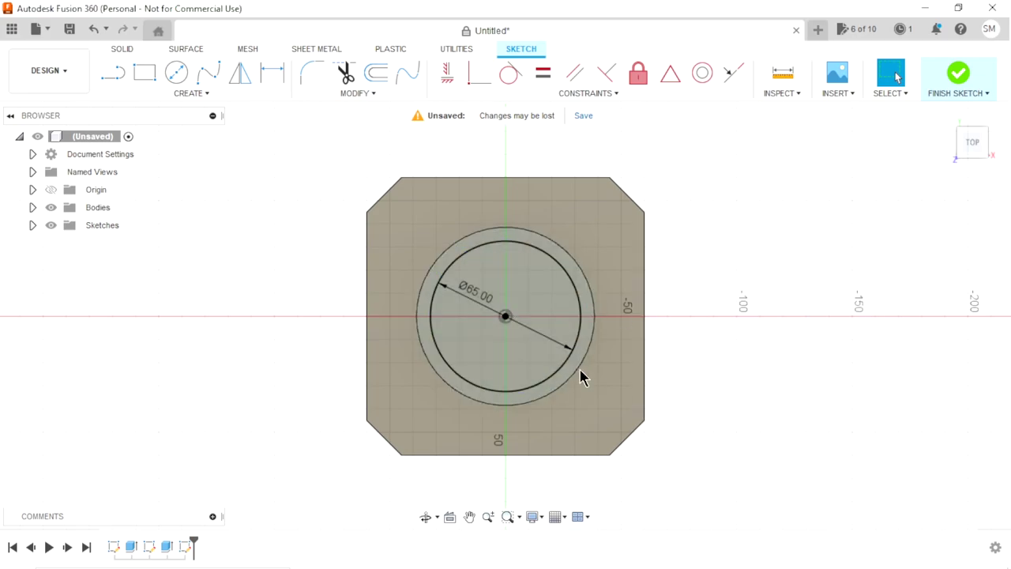
{"action": "left_click", "coordinate": [152, 75]}
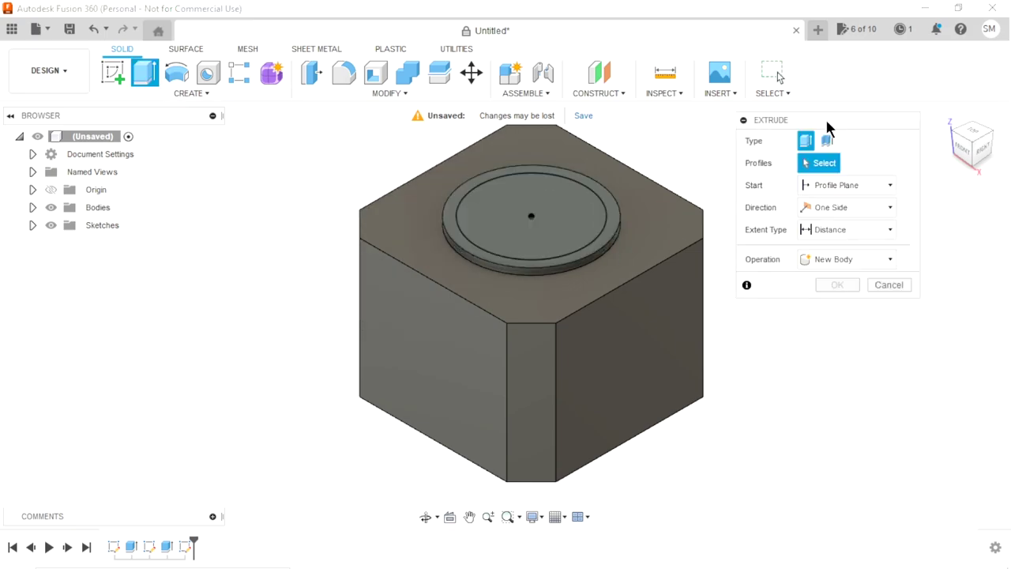
Step: Cut the Ø65 mm circle downward through the disk into the block as a round pocket
{"action": "left_click_drag", "start_coordinate": [827, 123], "coordinate": [688, 168]}
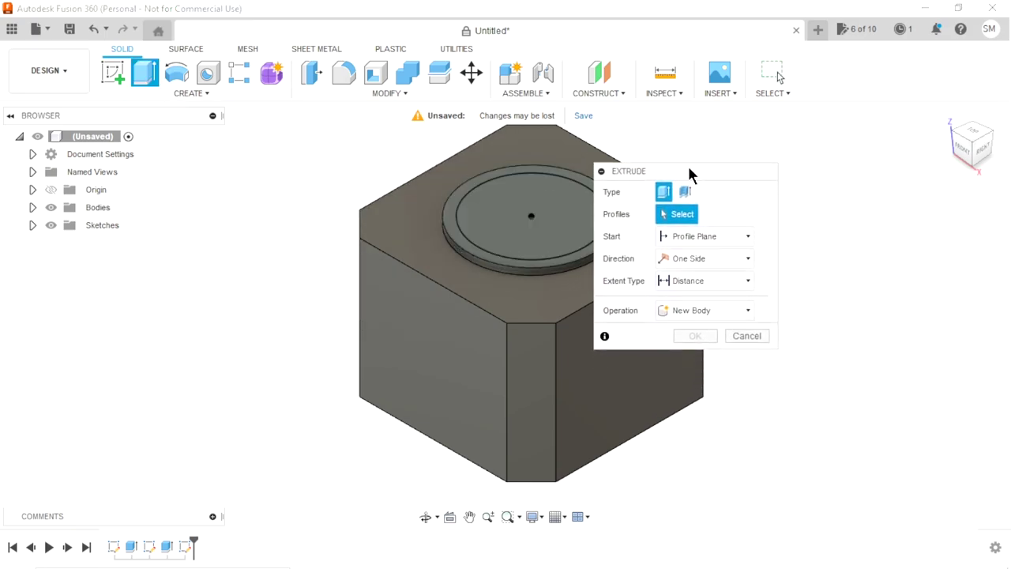
{"action": "left_click", "coordinate": [730, 309]}
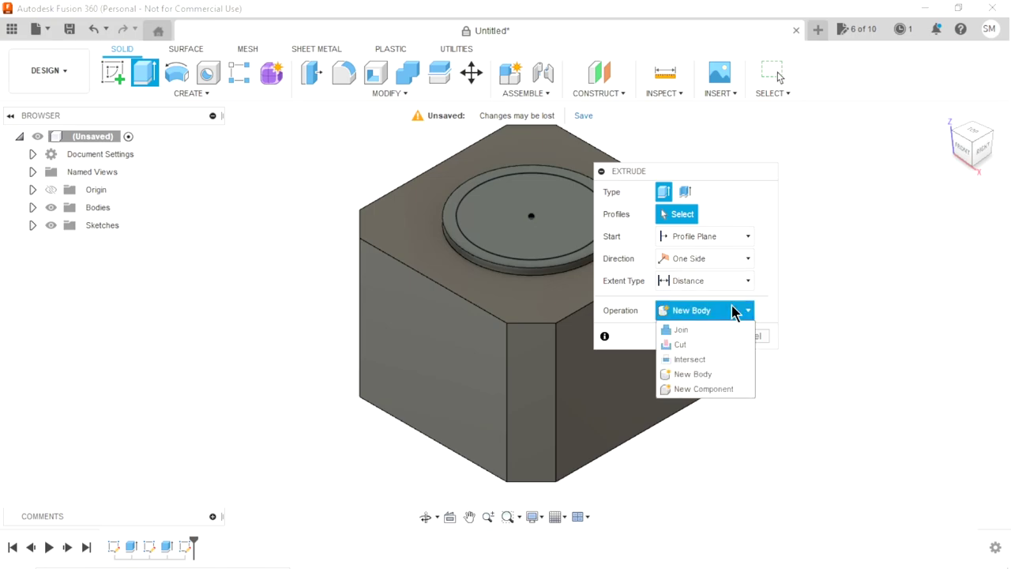
{"action": "left_click", "coordinate": [697, 345]}
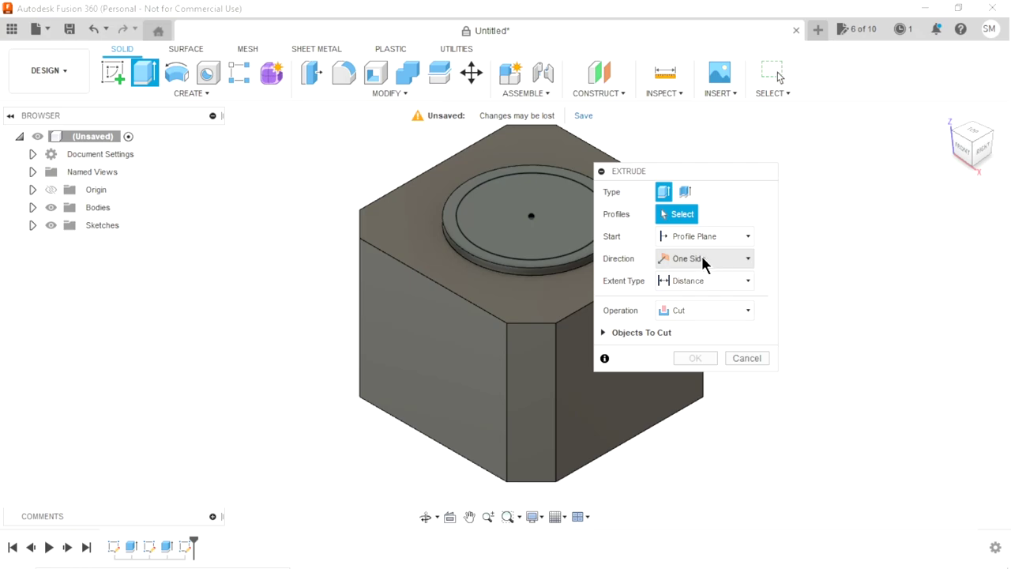
{"action": "left_click", "coordinate": [556, 237]}
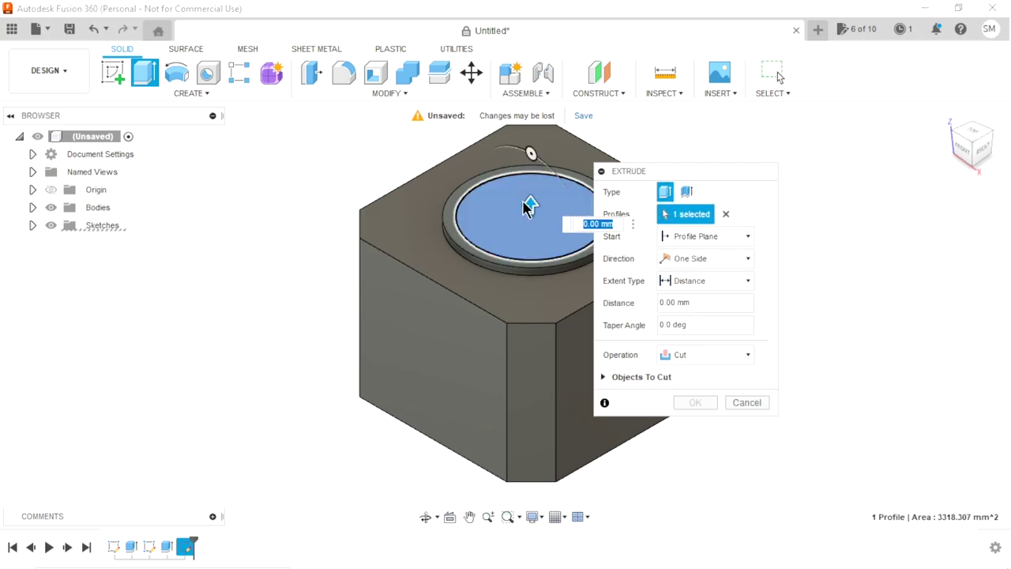
{"action": "mouse_move", "coordinate": [531, 207]}
{"action": "left_mouse_down"}
{"action": "mouse_move", "coordinate": [511, 247]}
{"action": "mouse_move", "coordinate": [533, 282]}
{"action": "left_mouse_up"}
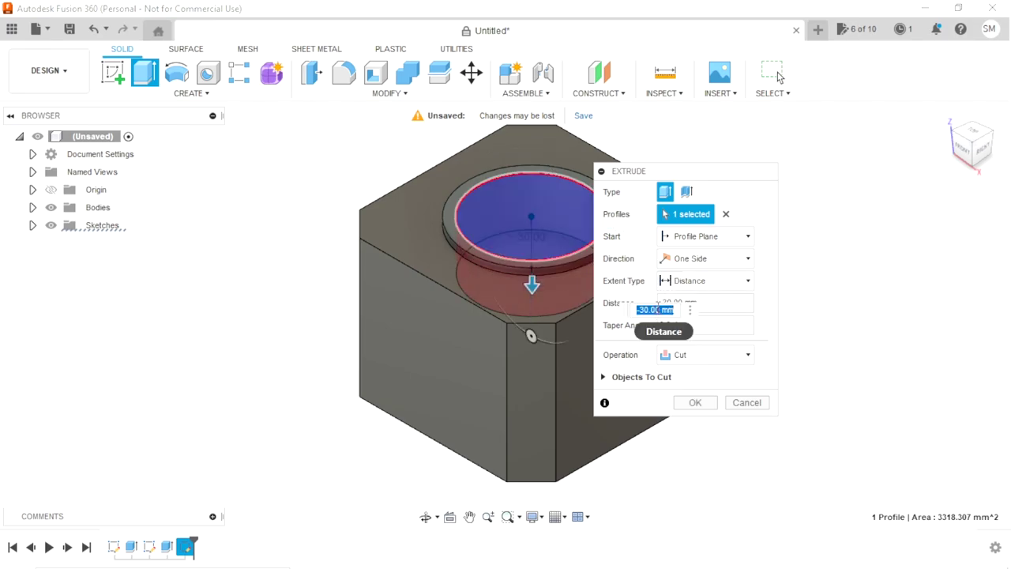
{"action": "mouse_move", "coordinate": [618, 302]}
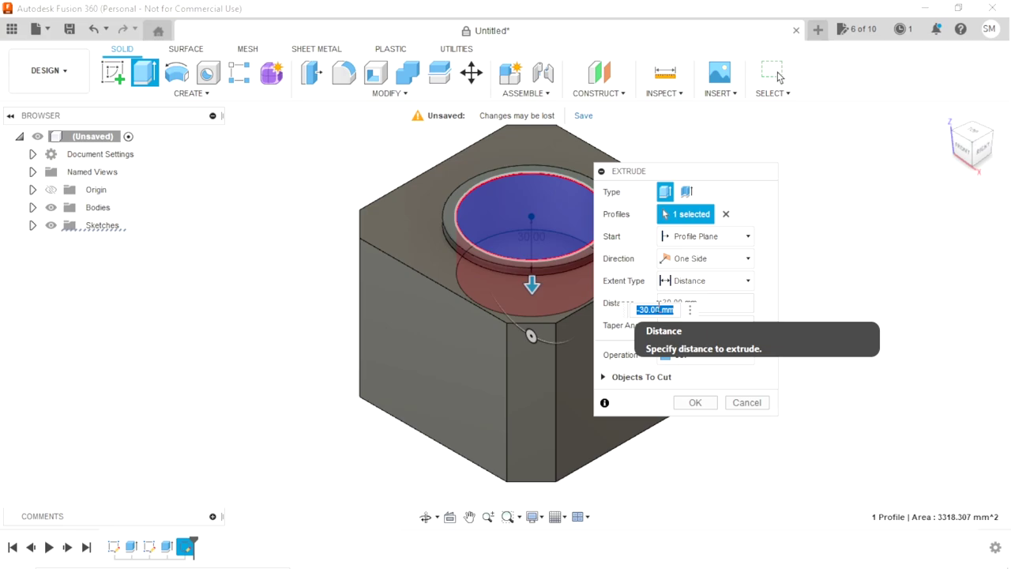
{"action": "type", "text": "0"}
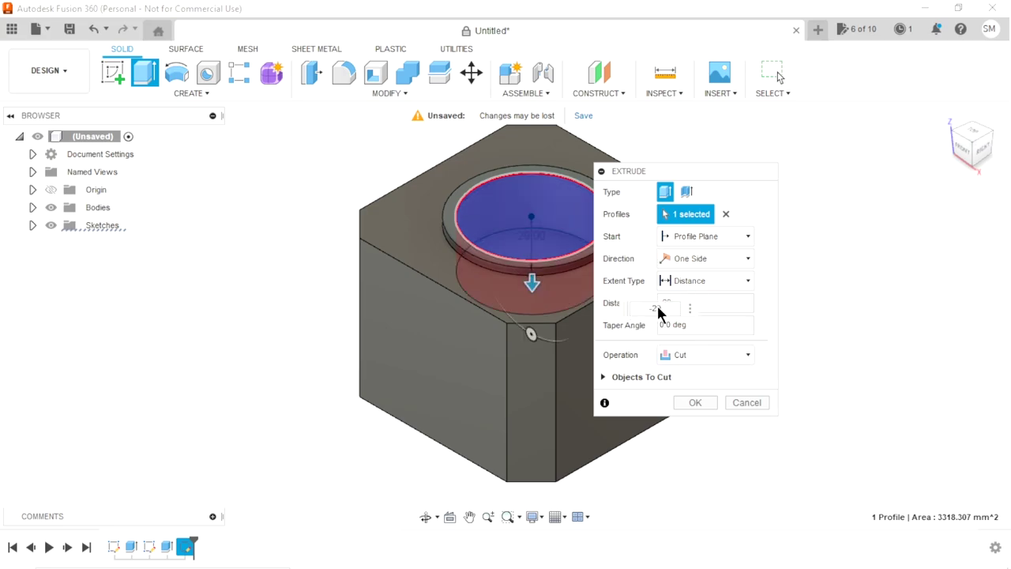
{"action": "left_click", "coordinate": [695, 403]}
{"action": "left_click", "coordinate": [692, 402]}
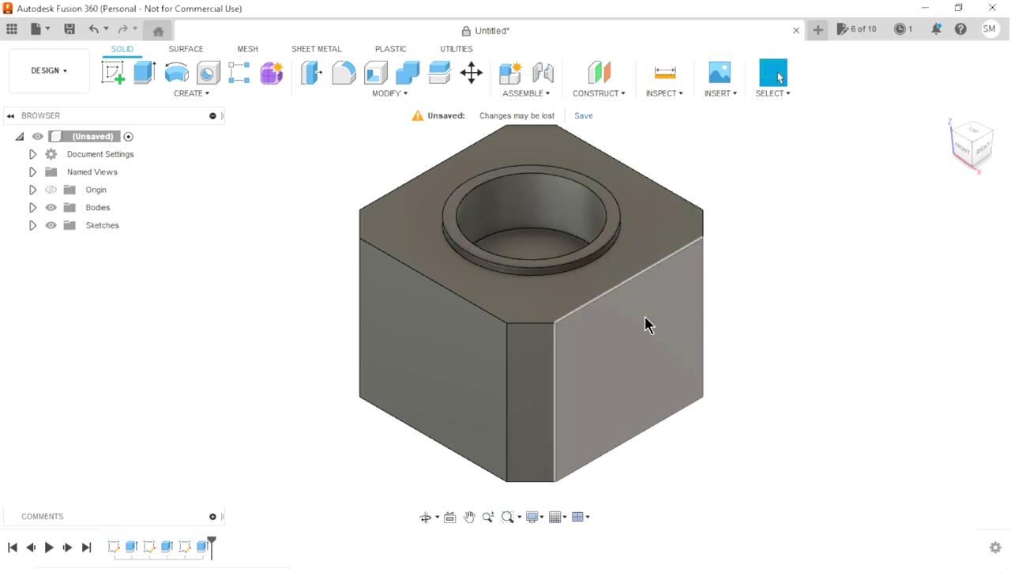
Step: On the pocket floor, draw a Ø32 mm circle at the centre and finish the sketch
{"action": "left_click", "coordinate": [543, 243]}
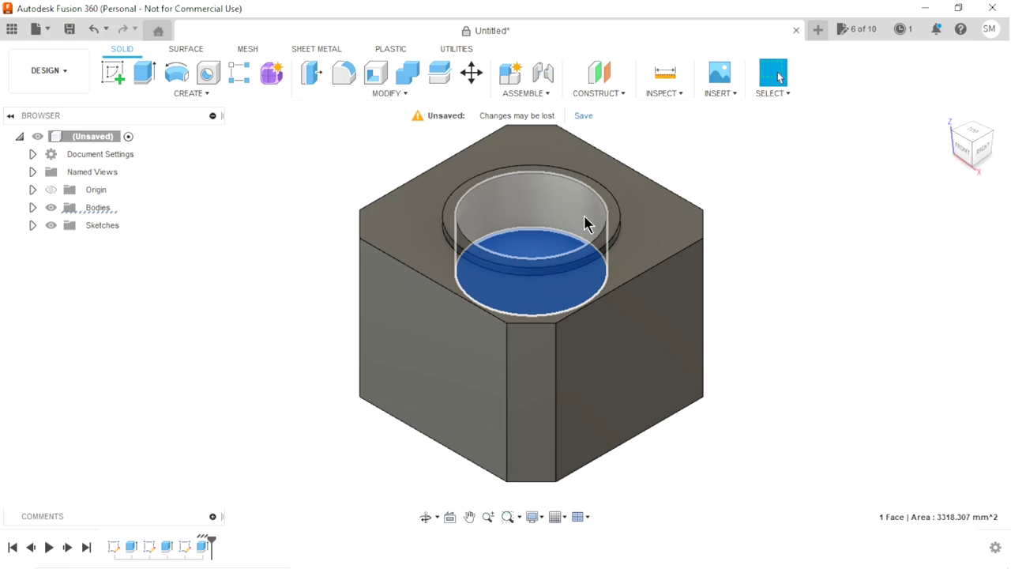
{"action": "left_click", "coordinate": [720, 269]}
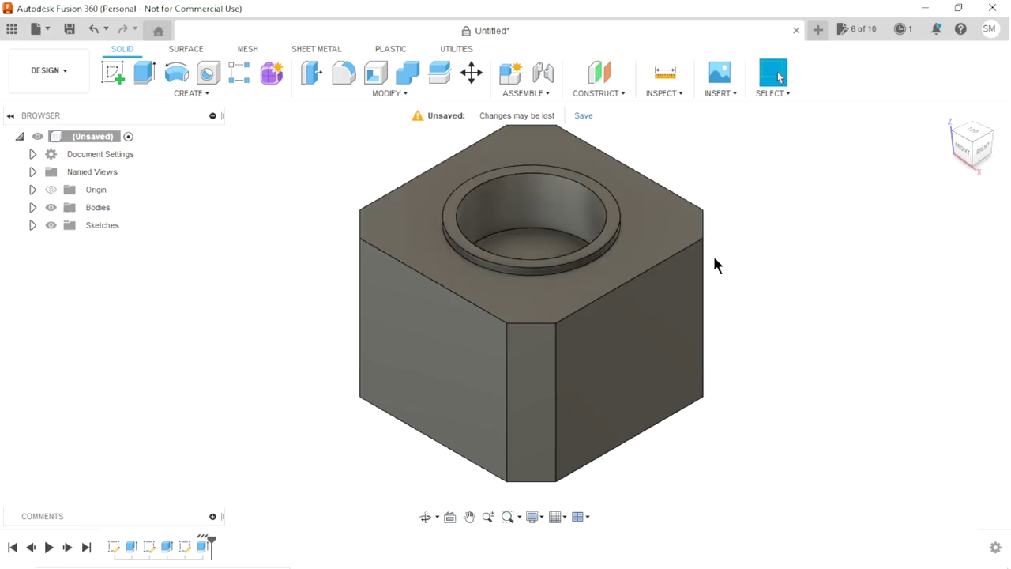
{"action": "left_click", "coordinate": [528, 255]}
{"action": "left_click", "coordinate": [114, 77]}
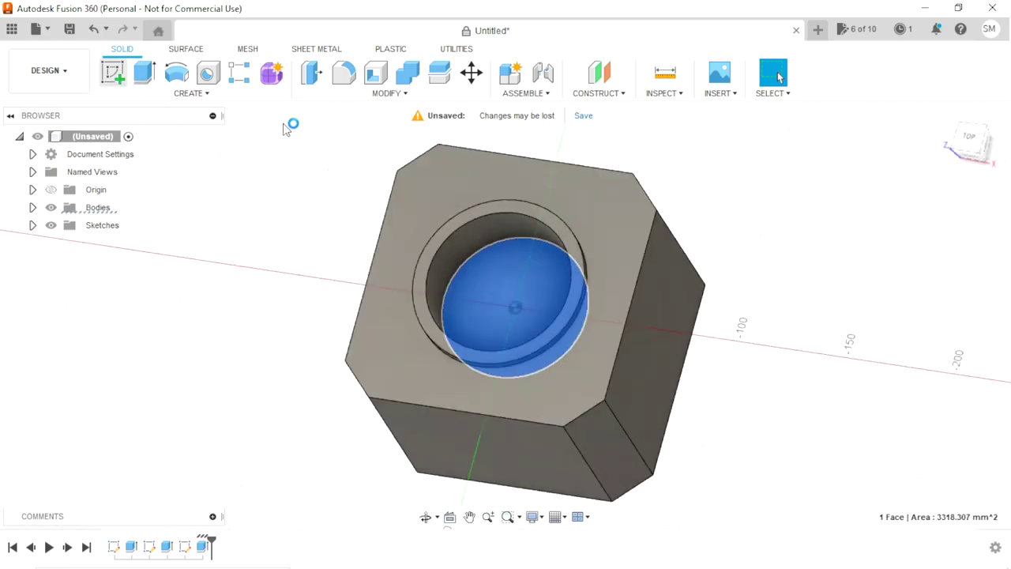
{"action": "left_click", "coordinate": [175, 85]}
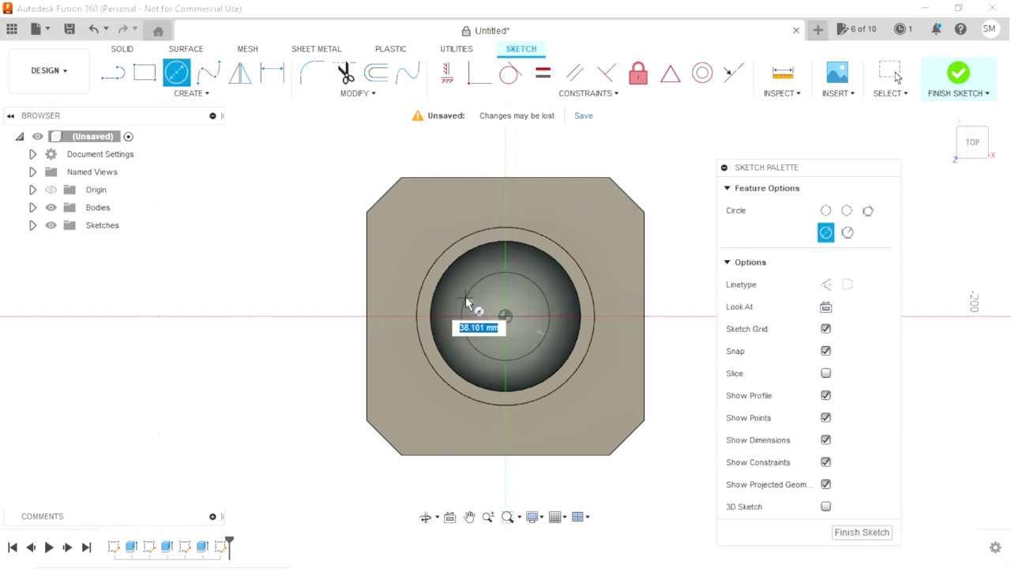
{"action": "type", "text": "32"}
{"action": "key", "text": "Return"}
{"action": "key", "text": "Escape"}
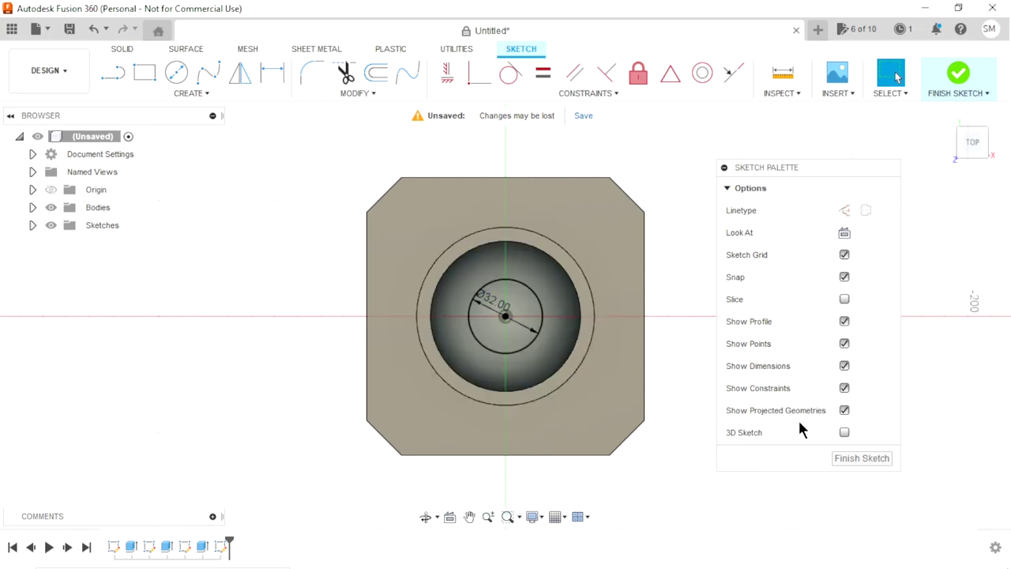
{"action": "left_click", "coordinate": [861, 458]}
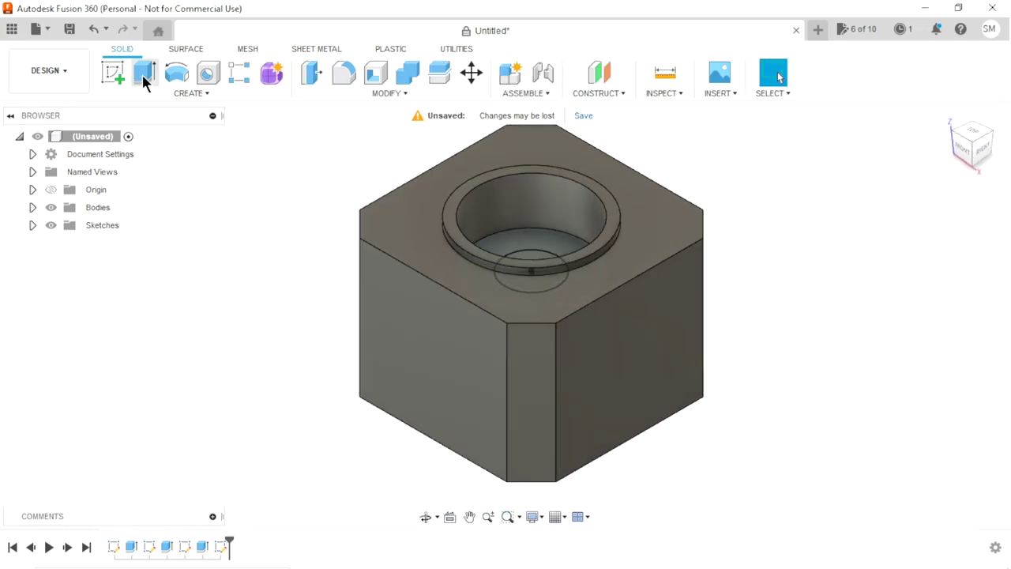
Step: Extrude-cut the Ø32 mm circle 130 mm downward in one direction through the block
{"action": "left_click", "coordinate": [145, 74]}
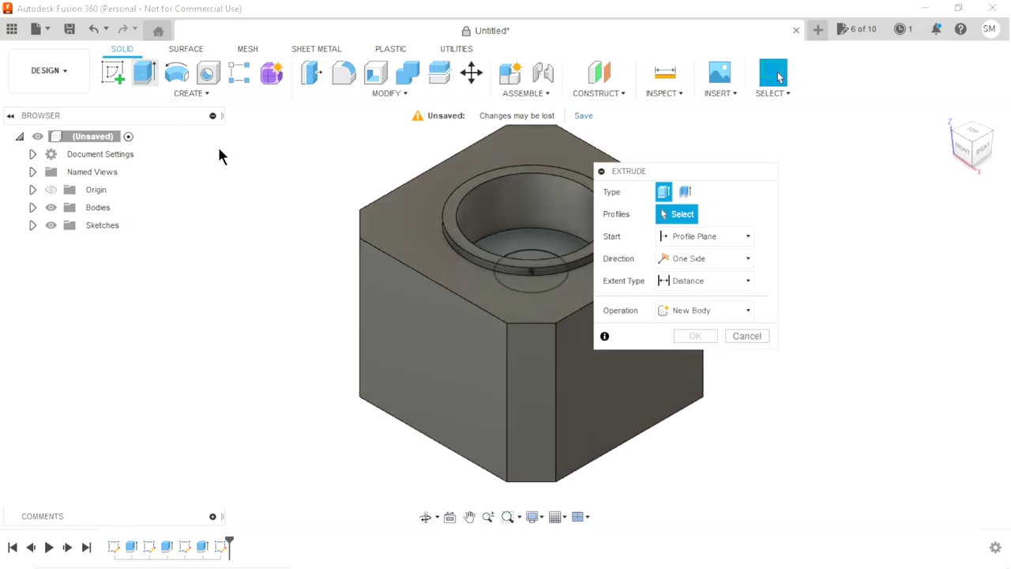
{"action": "left_click", "coordinate": [734, 263]}
{"action": "left_click", "coordinate": [735, 262]}
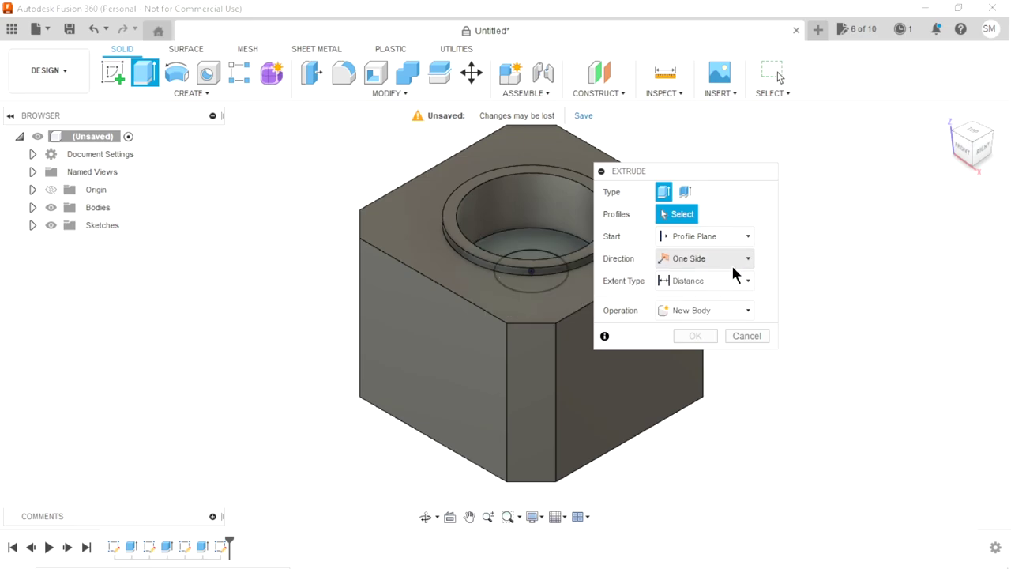
{"action": "left_click", "coordinate": [732, 286]}
{"action": "left_click", "coordinate": [698, 330]}
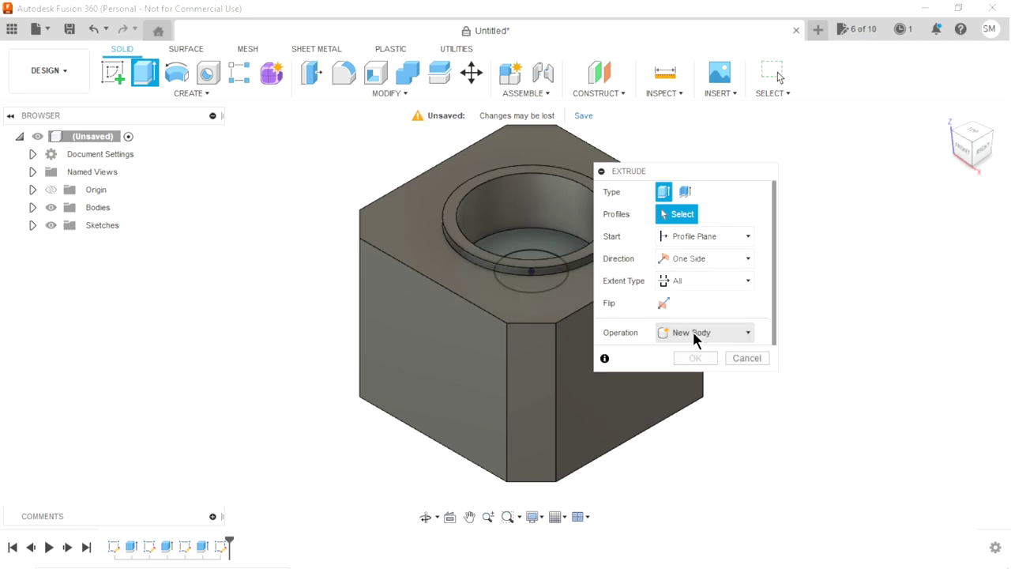
{"action": "left_click", "coordinate": [529, 262]}
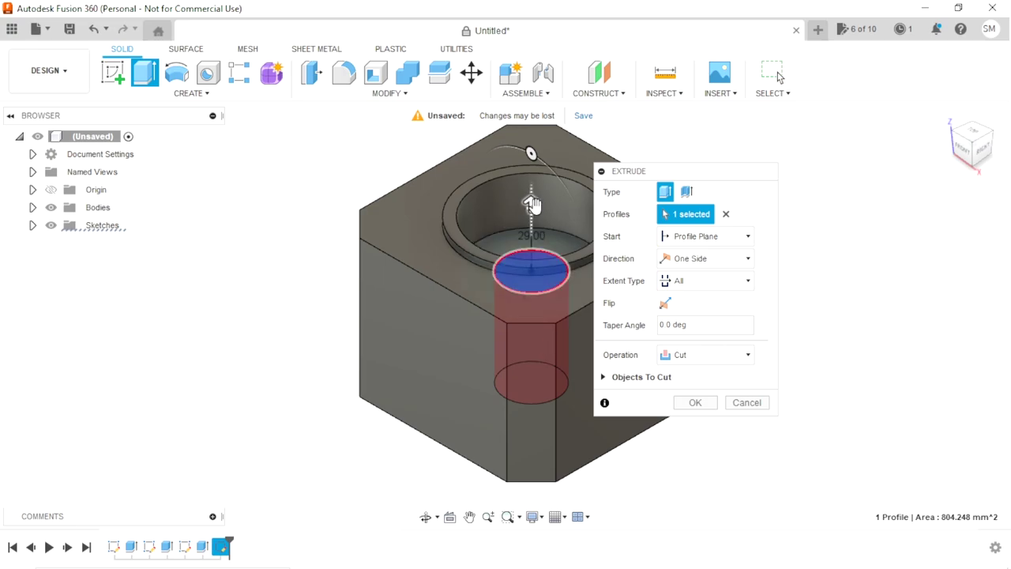
{"action": "left_click_drag", "start_coordinate": [532, 203], "coordinate": [534, 504]}
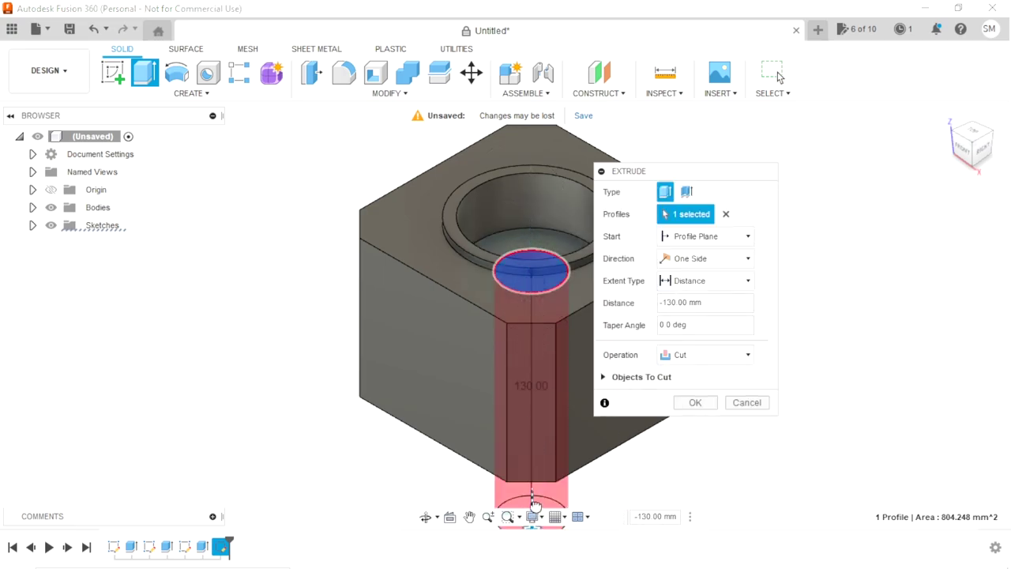
{"action": "left_click", "coordinate": [684, 403]}
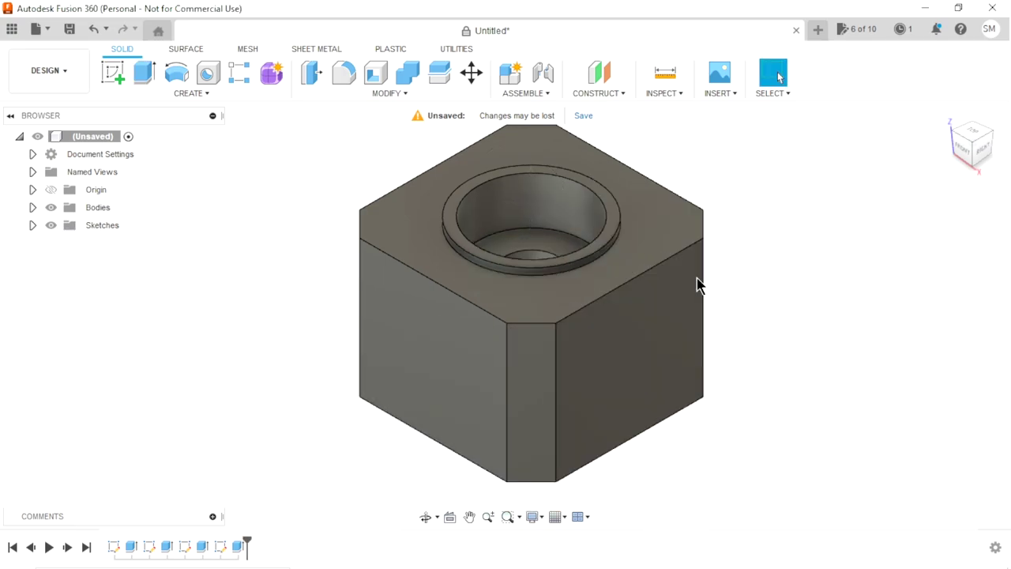
{"action": "mouse_move", "coordinate": [572, 242]}
{"action": "middle_mouse_down"}
{"action": "mouse_move", "coordinate": [567, 271]}
{"action": "mouse_move", "coordinate": [517, 276]}
{"action": "middle_mouse_up"}
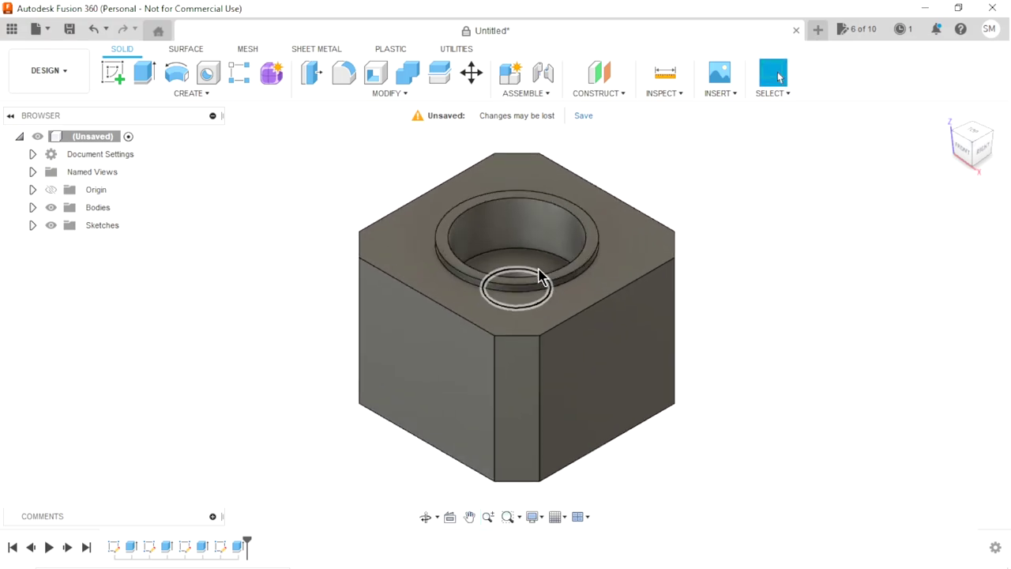
{"action": "mouse_move", "coordinate": [532, 342]}
{"action": "middle_mouse_down", "text": "shift"}
{"action": "mouse_move", "coordinate": [647, 198]}
{"action": "mouse_move", "coordinate": [722, 210]}
{"action": "mouse_move", "coordinate": [625, 268]}
{"action": "mouse_move", "coordinate": [624, 286]}
{"action": "middle_mouse_up", "text": "shift"}
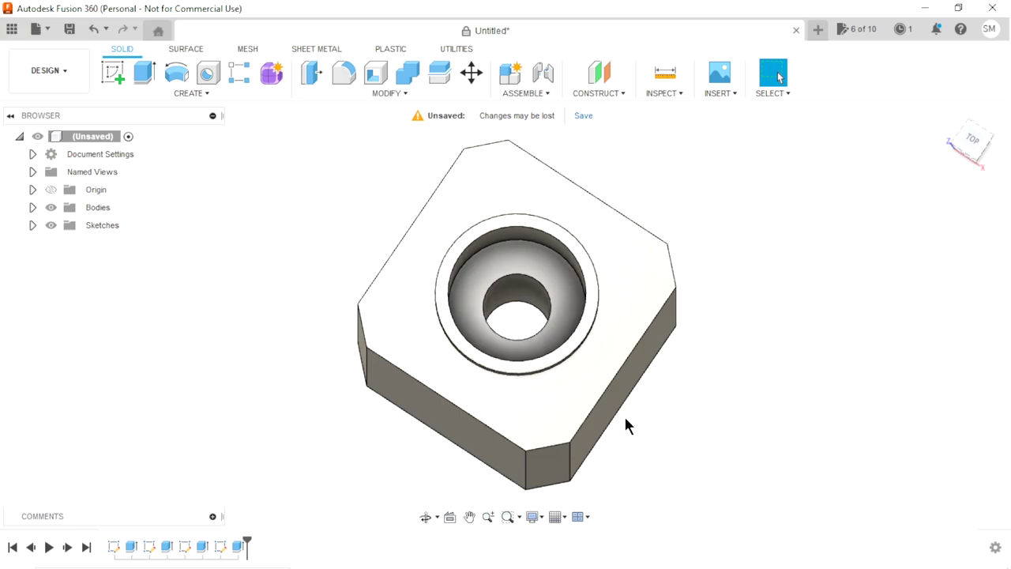
{"action": "mouse_move", "coordinate": [625, 426]}
{"action": "middle_mouse_down", "text": "shift"}
{"action": "mouse_move", "coordinate": [597, 355]}
{"action": "mouse_move", "coordinate": [614, 363]}
{"action": "middle_mouse_up", "text": "shift"}
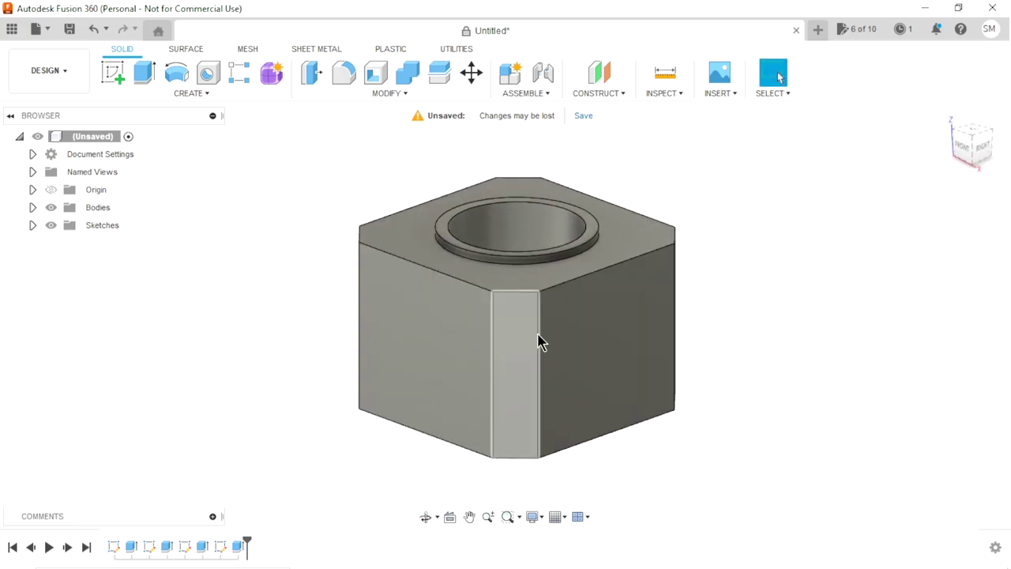
{"action": "scroll", "coordinate": [387, 379], "scroll_direction": "down", "scroll_amount": 2}
{"action": "scroll", "coordinate": [490, 331], "scroll_direction": "up", "scroll_amount": 1}
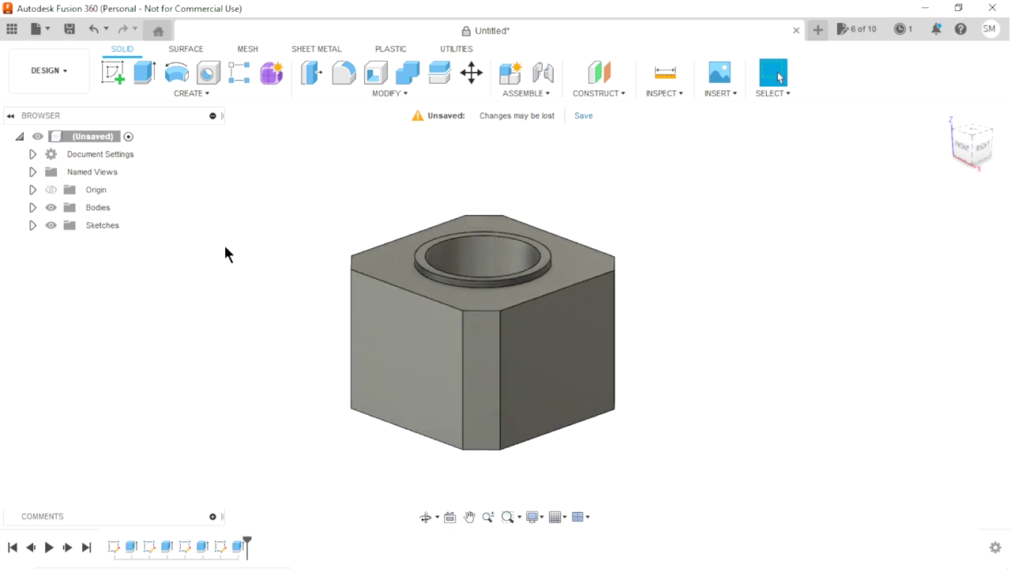
{"action": "left_click", "coordinate": [32, 170]}
{"action": "double_click", "coordinate": [72, 246]}
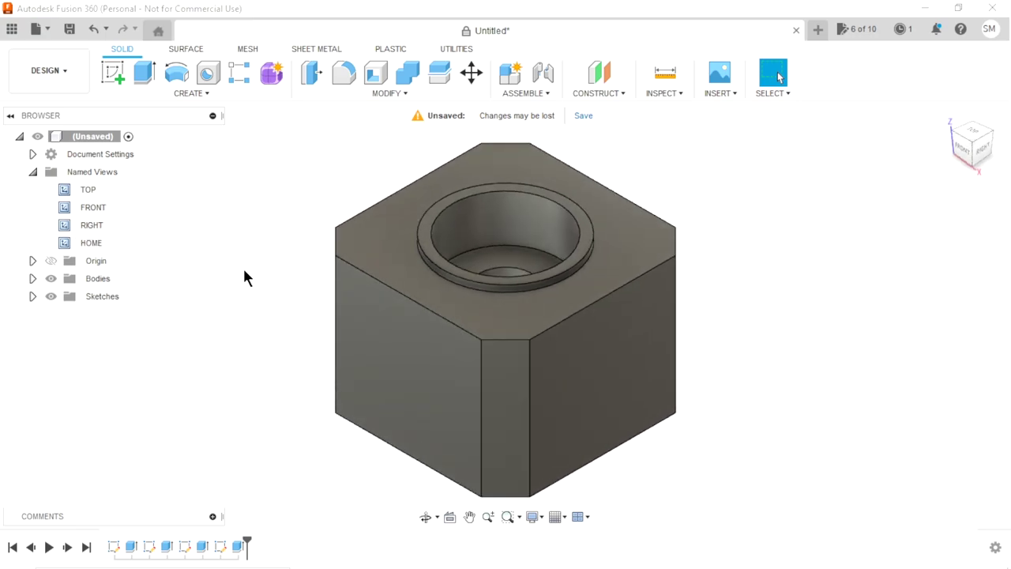
Step: Start a new sketch on the block's right side face
{"action": "left_click", "coordinate": [617, 326]}
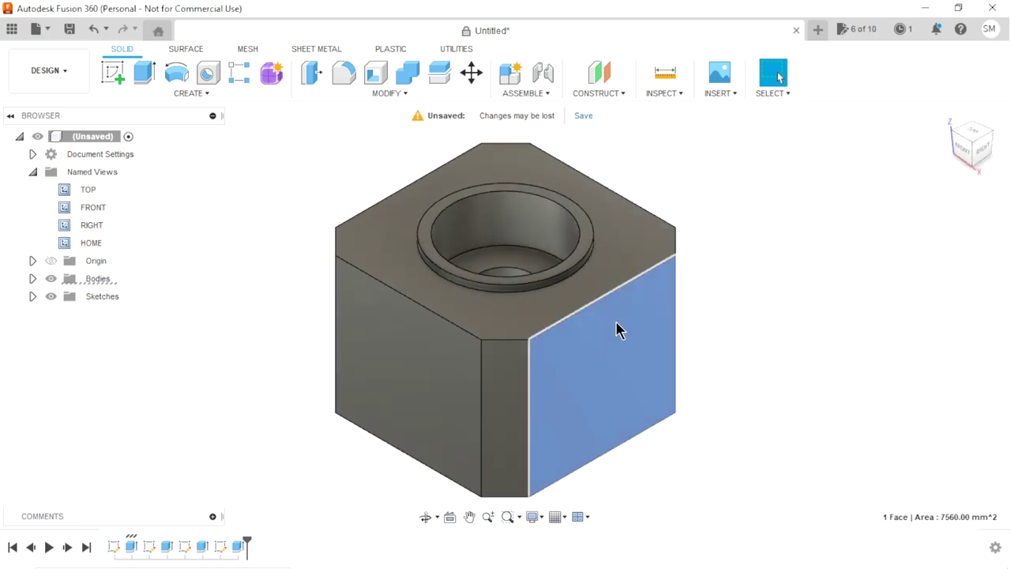
{"action": "left_click", "coordinate": [112, 70]}
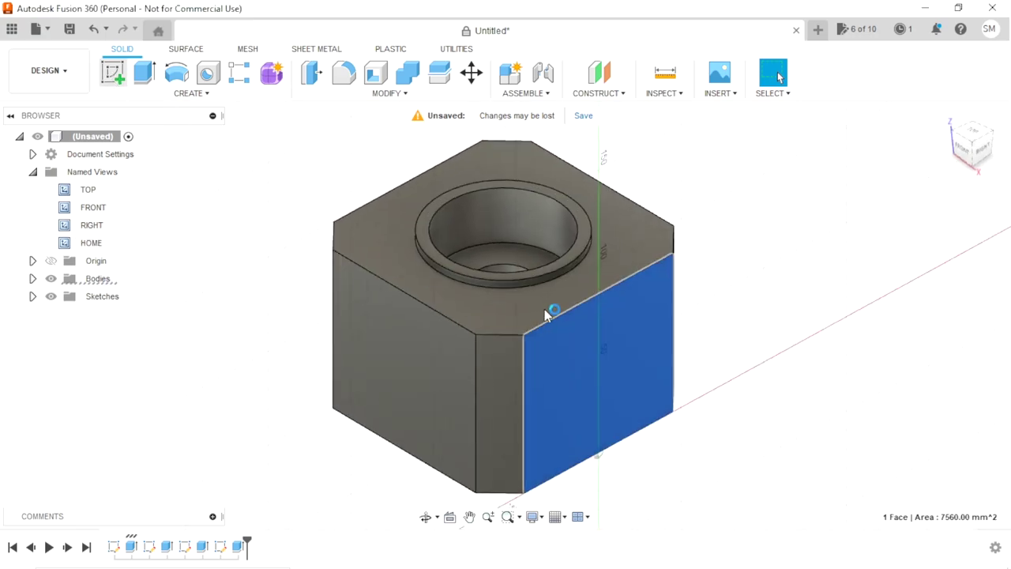
{"action": "scroll", "coordinate": [522, 329], "scroll_direction": "down", "scroll_amount": 2}
{"action": "scroll", "coordinate": [517, 170], "scroll_direction": "up", "scroll_amount": 2}
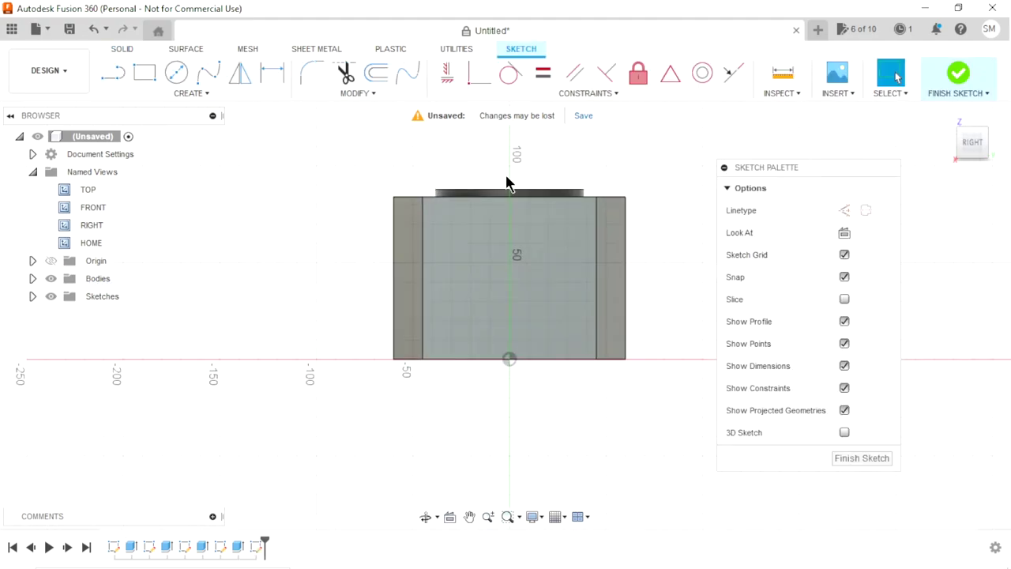
{"action": "scroll", "coordinate": [505, 150], "scroll_direction": "up", "scroll_amount": 2}
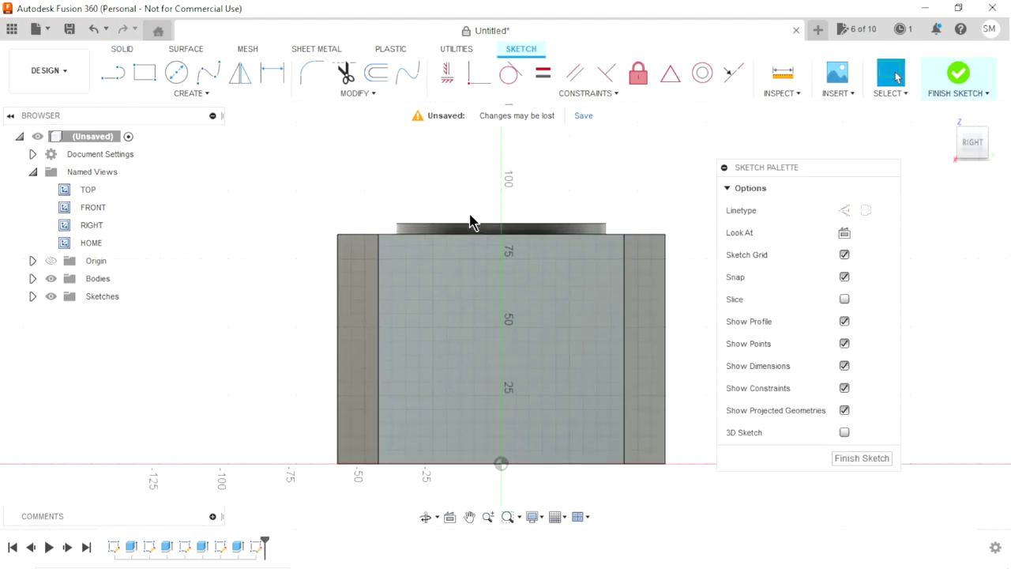
Step: Draw a closed four-sided trapezoid above the block with the Line tool
{"action": "left_click", "coordinate": [114, 73]}
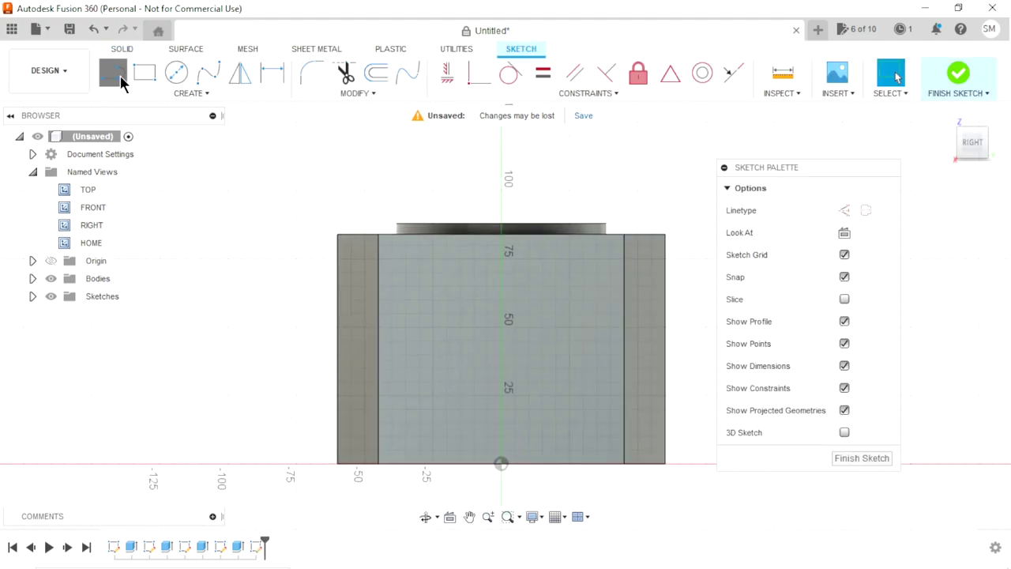
{"action": "left_click", "coordinate": [424, 156]}
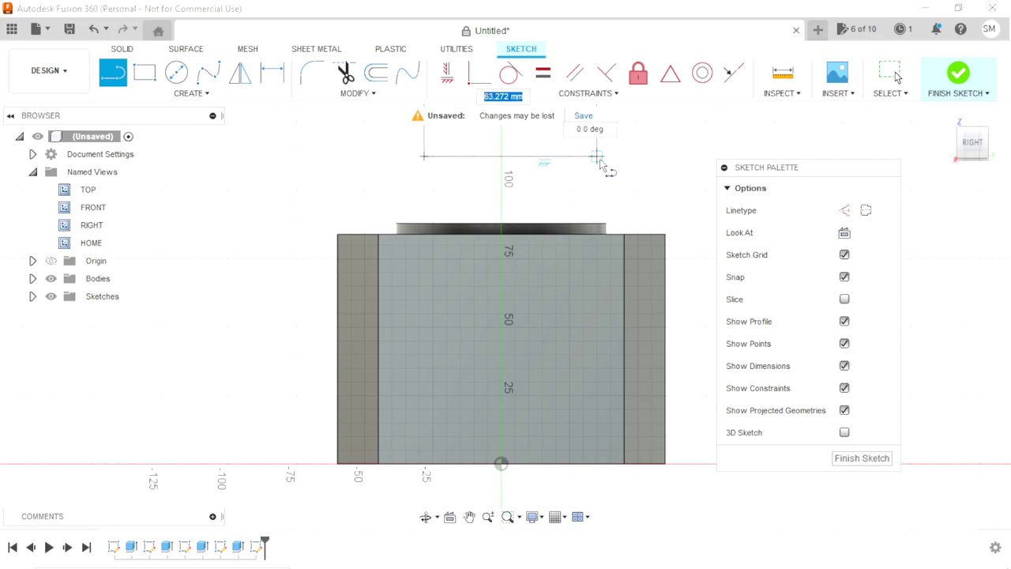
{"action": "left_click_drag", "start_coordinate": [583, 156], "coordinate": [458, 220]}
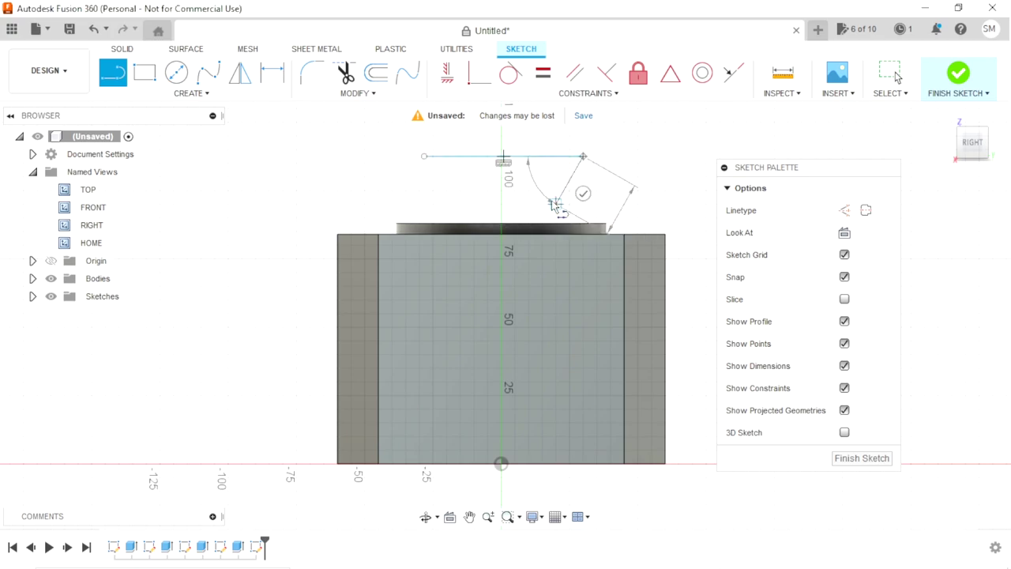
{"action": "left_click", "coordinate": [446, 204]}
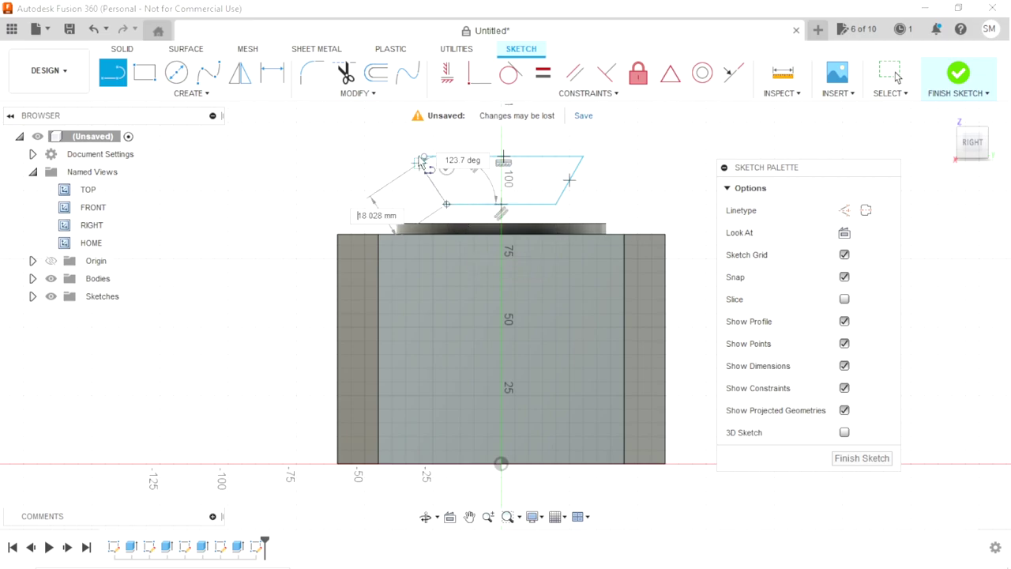
{"action": "left_click", "coordinate": [424, 157]}
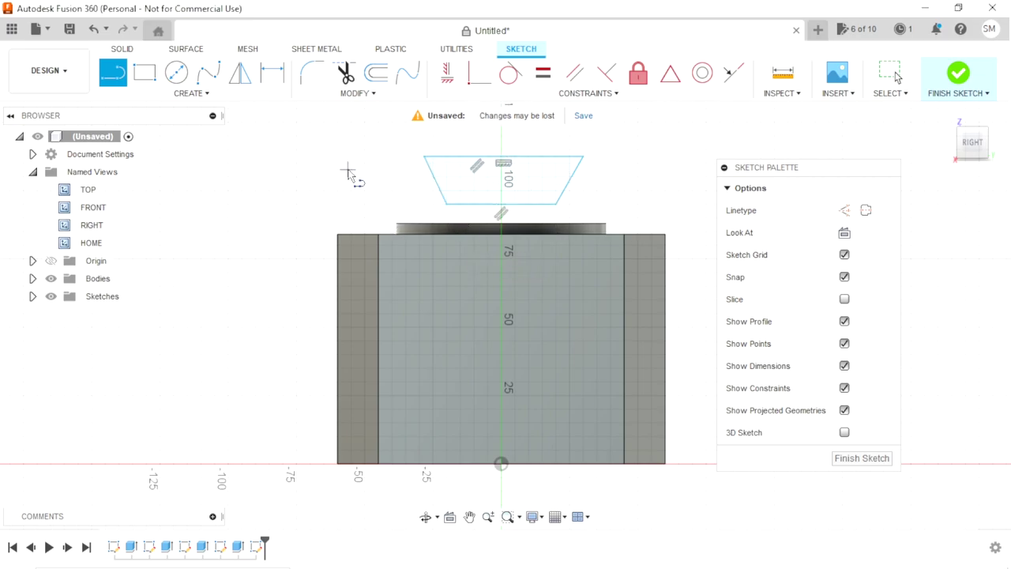
{"action": "key", "text": "Escape"}
Step: Apply an Equal constraint to the trapezoid's two slanted sides
{"action": "scroll", "coordinate": [552, 193], "scroll_direction": "up", "scroll_amount": 1}
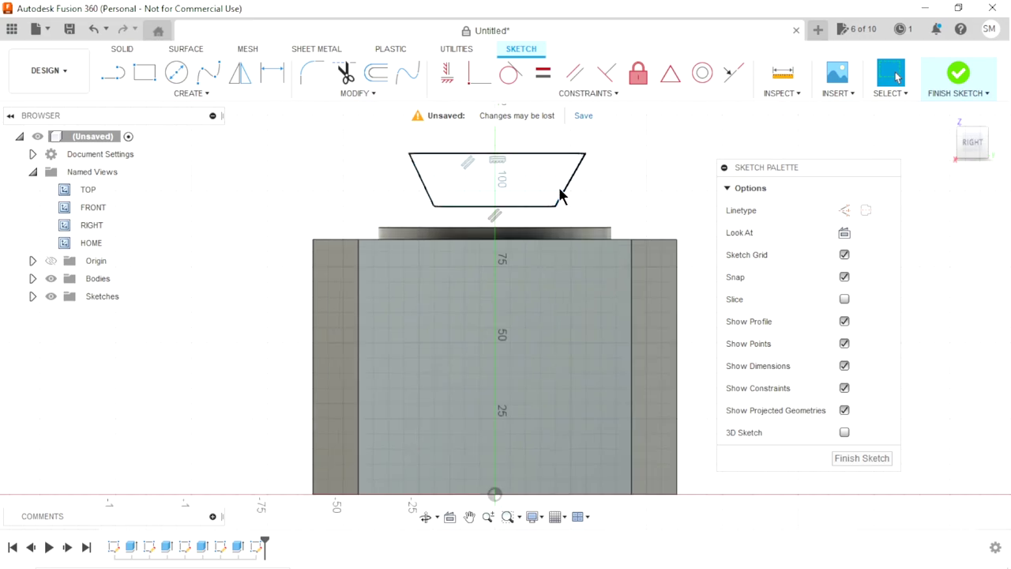
{"action": "scroll", "coordinate": [562, 190], "scroll_direction": "up", "scroll_amount": 1}
{"action": "left_click", "coordinate": [568, 183]}
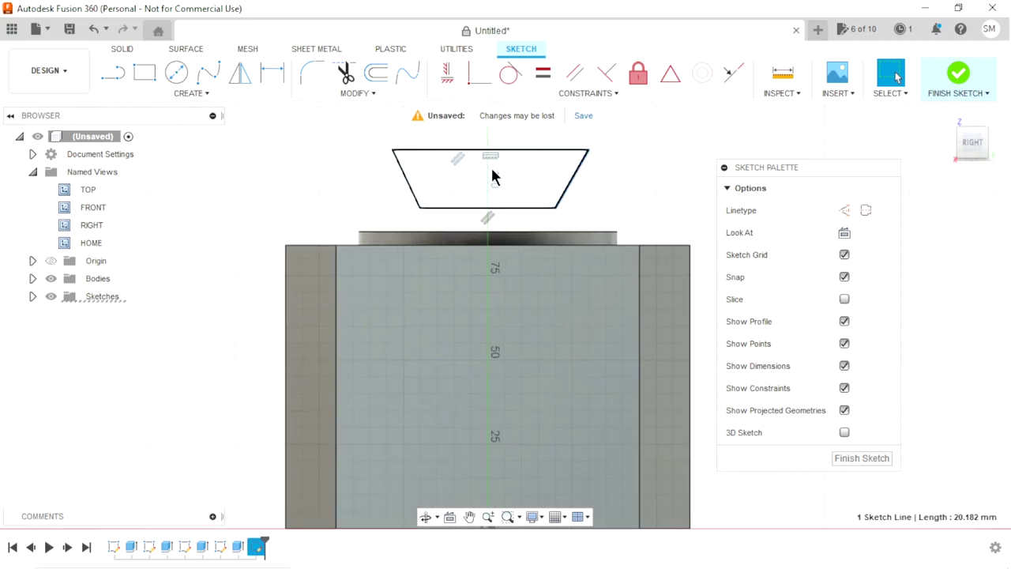
{"action": "left_click", "coordinate": [405, 182], "text": "shift"}
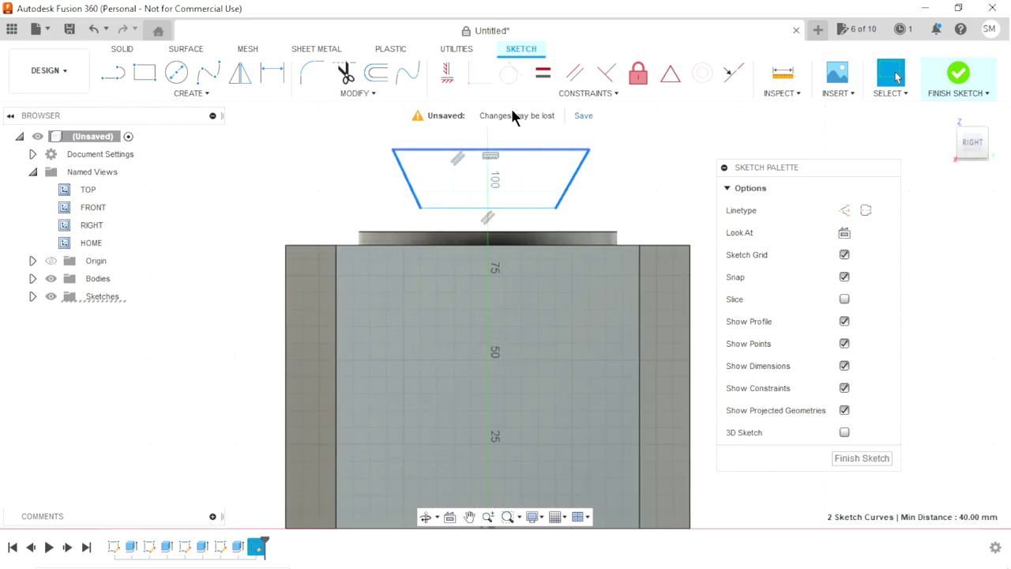
{"action": "left_click", "coordinate": [544, 78]}
{"action": "scroll", "coordinate": [484, 229], "scroll_direction": "down", "scroll_amount": 2}
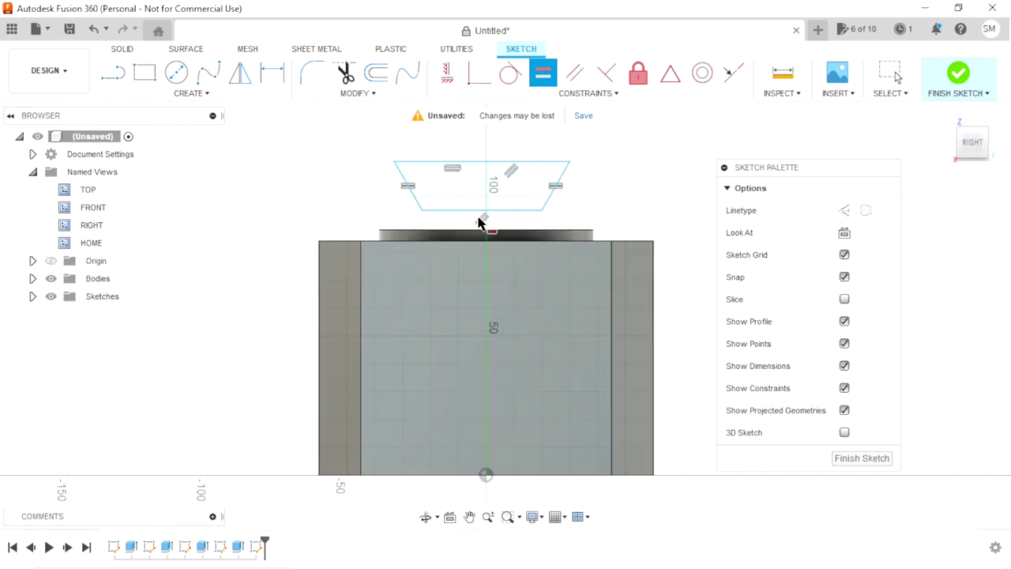
Step: Dimension the trapezoid's bottom edge at 18 mm
{"action": "left_click", "coordinate": [274, 84]}
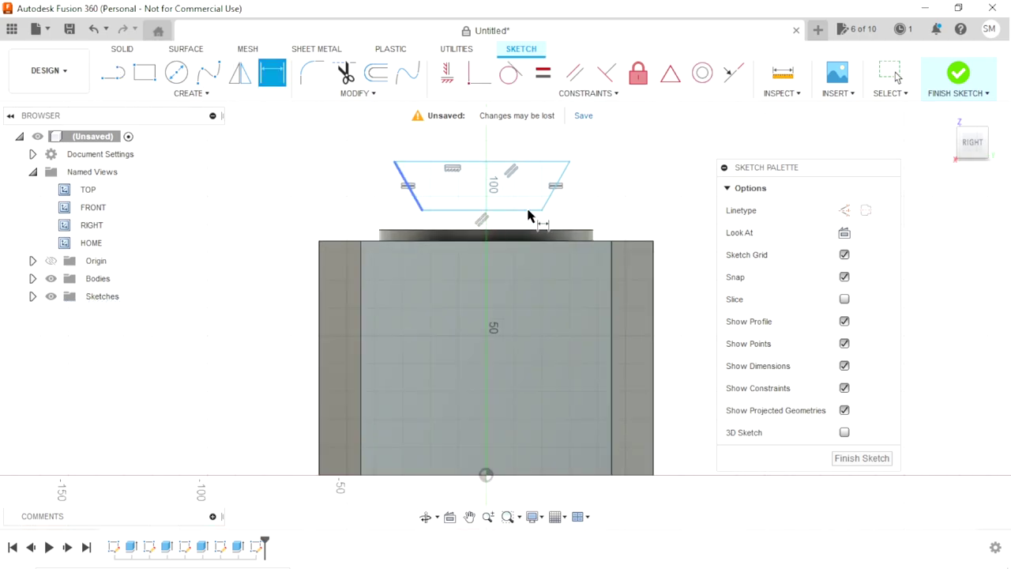
{"action": "left_click", "coordinate": [472, 212]}
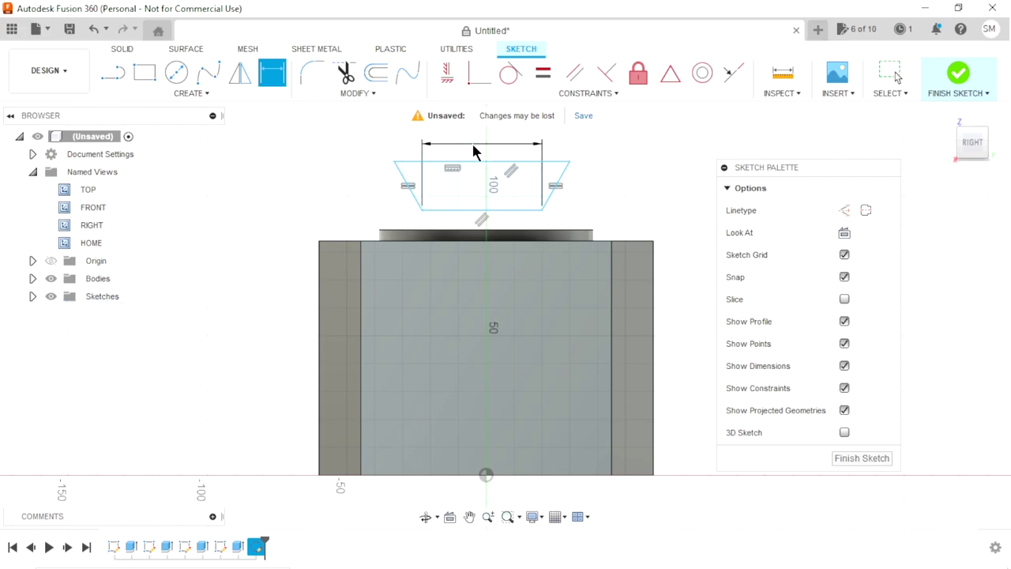
{"action": "left_click", "coordinate": [474, 150]}
{"action": "type", "text": "18"}
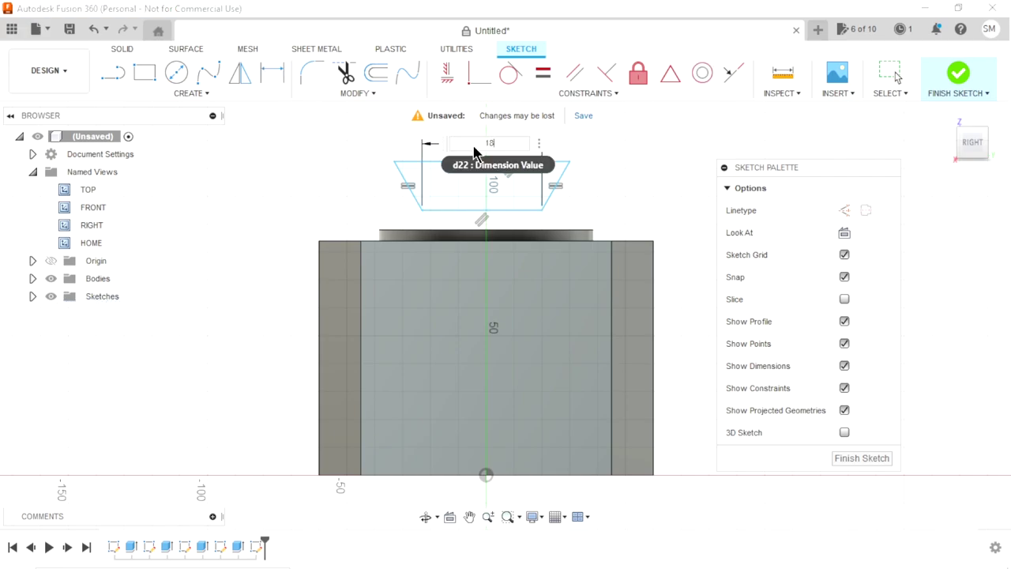
{"action": "key", "text": "Return"}
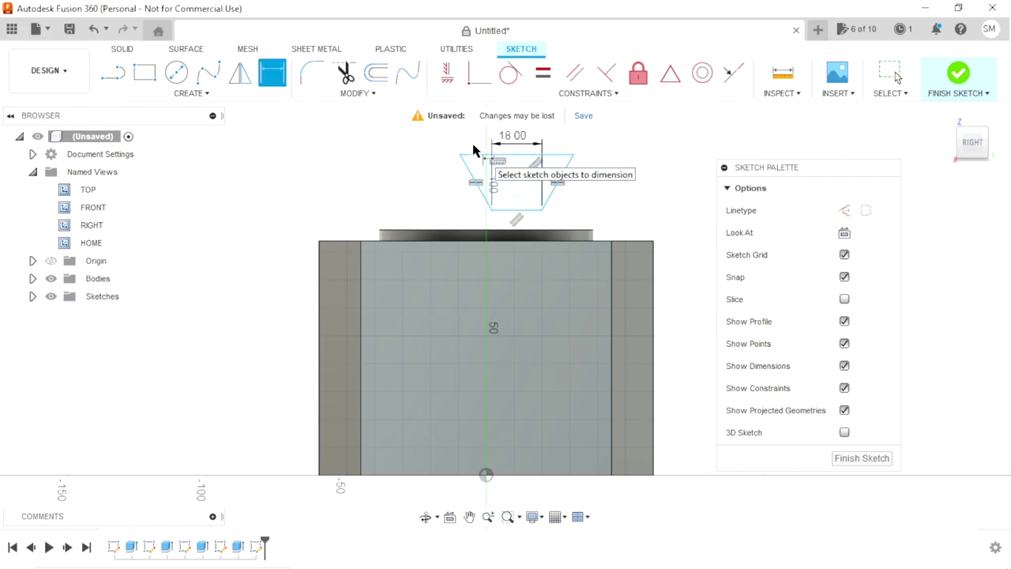
Step: Set the angle between the two slanted sides to 60°
{"action": "scroll", "coordinate": [543, 188], "scroll_direction": "down", "scroll_amount": 2}
{"action": "scroll", "coordinate": [530, 159], "scroll_direction": "up", "scroll_amount": 2}
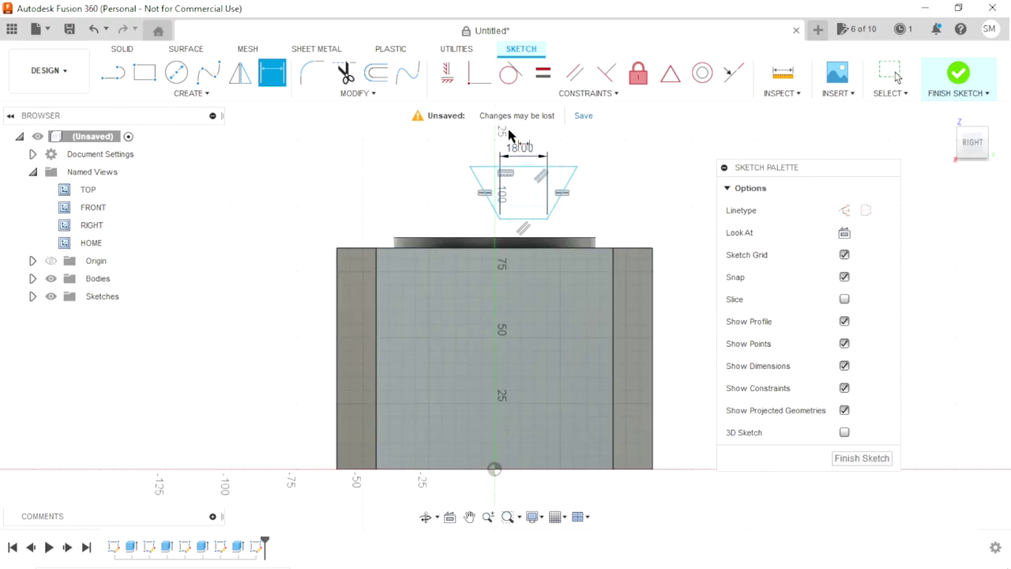
{"action": "scroll", "coordinate": [512, 163], "scroll_direction": "down", "scroll_amount": 2}
{"action": "scroll", "coordinate": [521, 146], "scroll_direction": "up", "scroll_amount": 2}
{"action": "scroll", "coordinate": [521, 145], "scroll_direction": "up", "scroll_amount": 2}
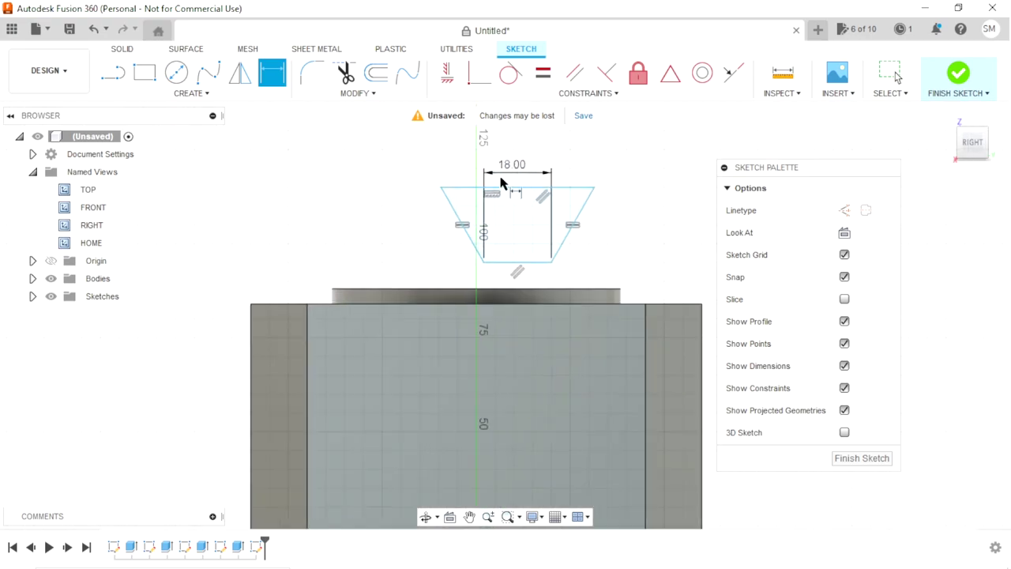
{"action": "left_click", "coordinate": [457, 215]}
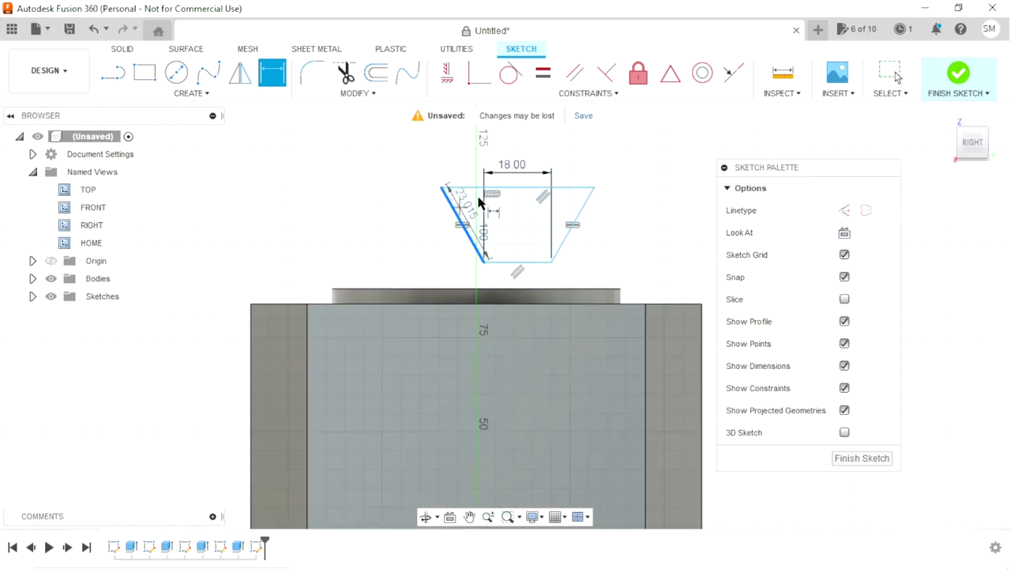
{"action": "left_click", "coordinate": [585, 215]}
{"action": "left_click", "coordinate": [515, 152]}
{"action": "type", "text": "60"}
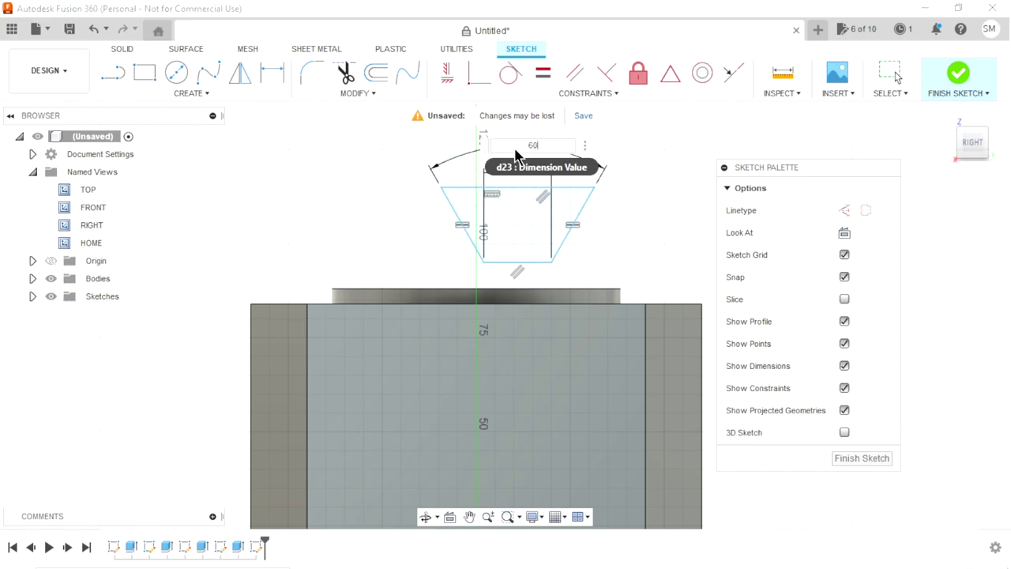
{"action": "key", "text": "Return"}
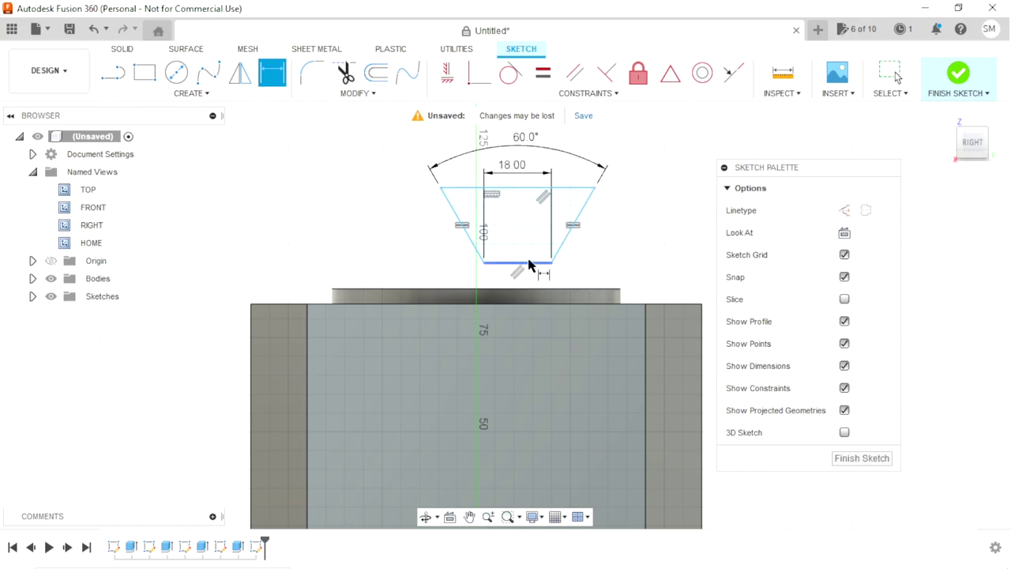
Step: Dimension the trapezoid's height between top and bottom edges to 9 mm
{"action": "left_click", "coordinate": [529, 263]}
{"action": "left_click", "coordinate": [525, 189]}
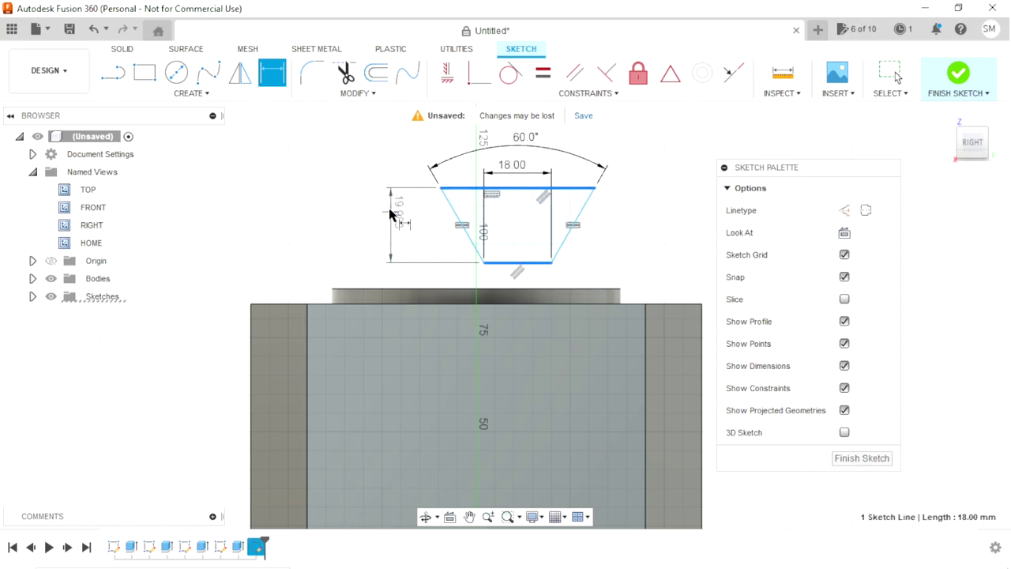
{"action": "left_click", "coordinate": [389, 213]}
{"action": "type", "text": "9"}
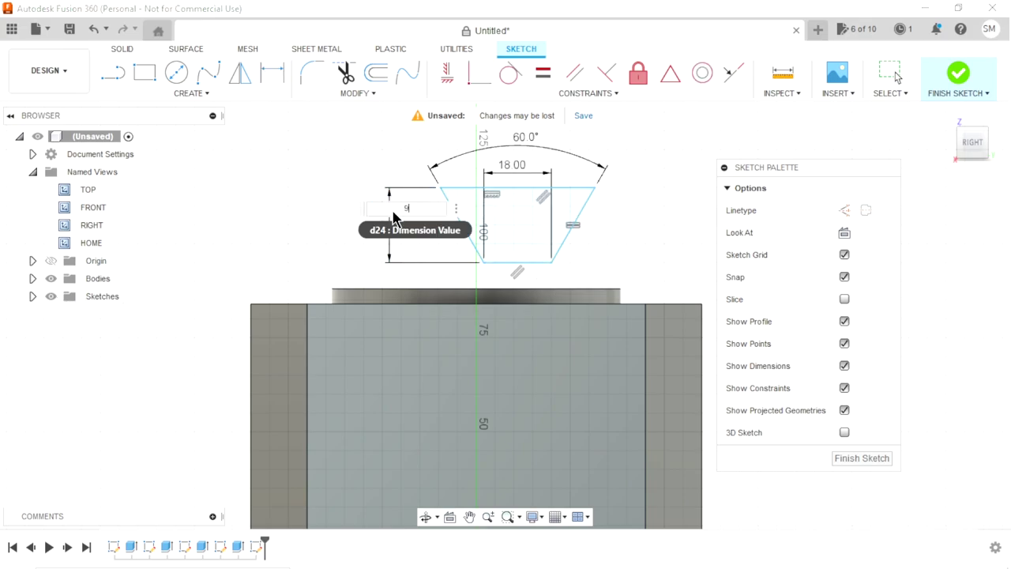
{"action": "key", "text": "Return"}
{"action": "scroll", "coordinate": [531, 211], "scroll_direction": "down", "scroll_amount": 1}
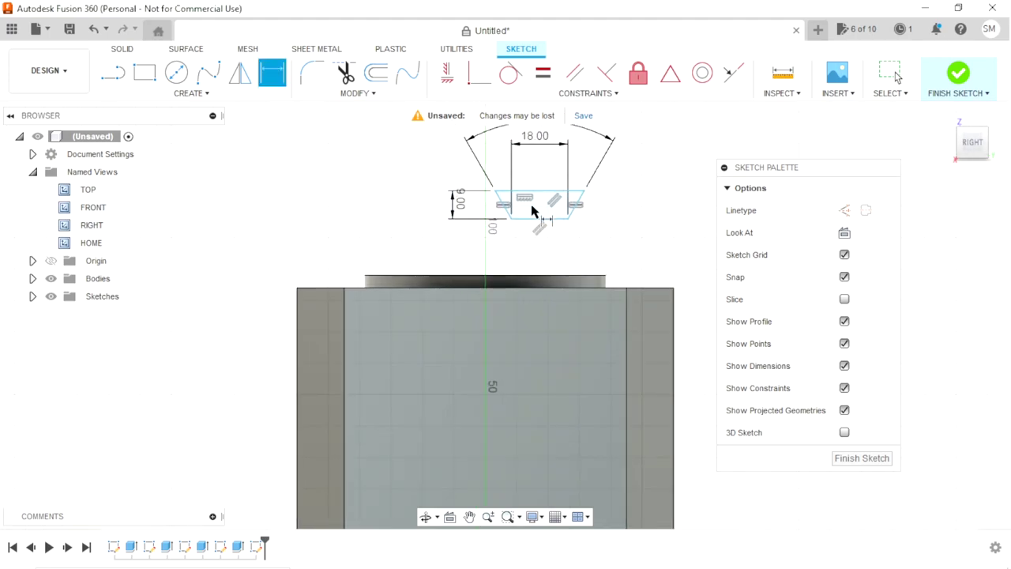
{"action": "scroll", "coordinate": [537, 210], "scroll_direction": "up", "scroll_amount": 1}
{"action": "scroll", "coordinate": [577, 166], "scroll_direction": "up", "scroll_amount": 1}
{"action": "scroll", "coordinate": [573, 198], "scroll_direction": "up", "scroll_amount": 1}
{"action": "scroll", "coordinate": [580, 225], "scroll_direction": "up", "scroll_amount": 1}
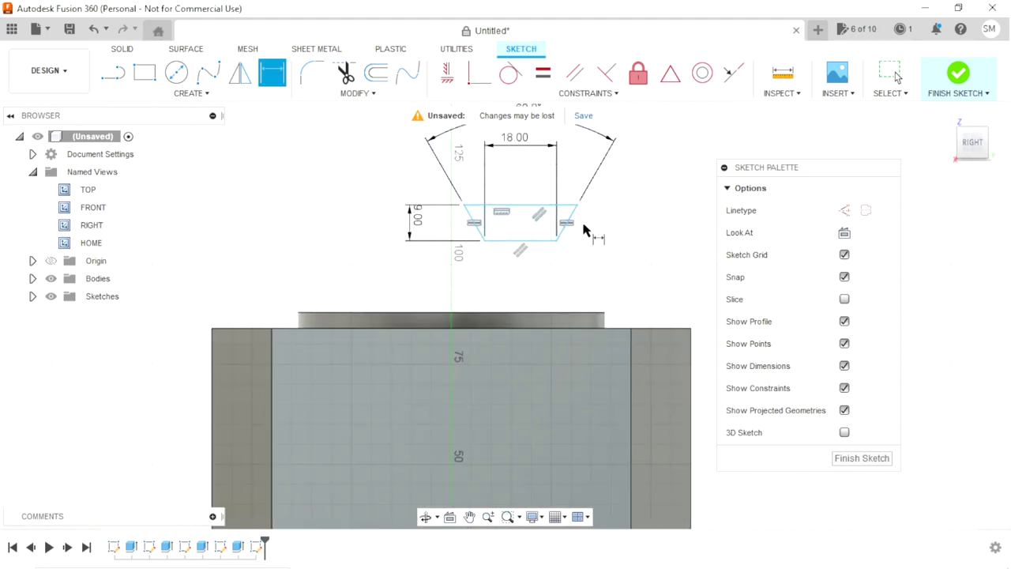
{"action": "key", "text": "Escape"}
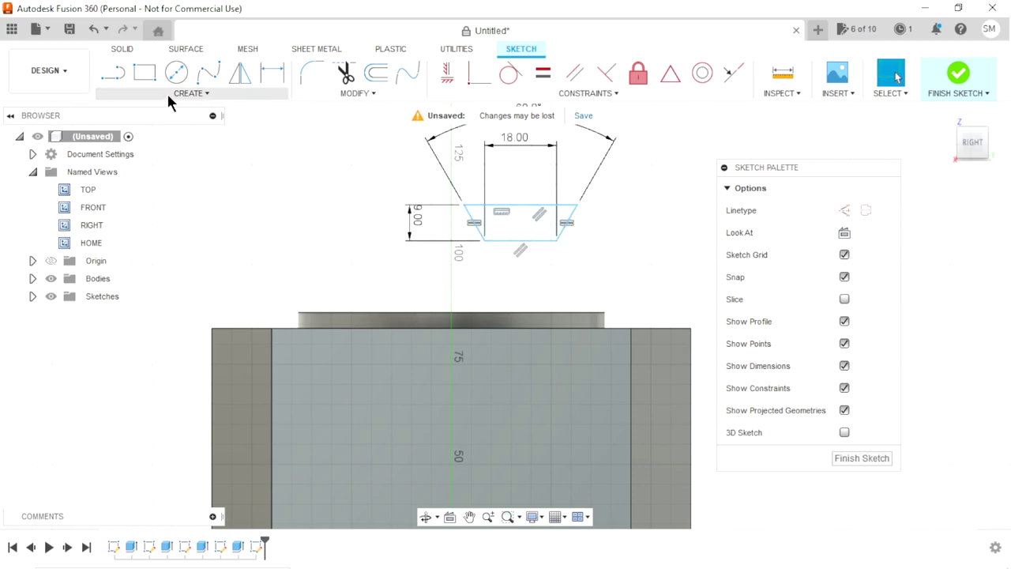
Step: Draw a 90 mm vertical line straight up from the sketch origin
{"action": "left_click", "coordinate": [113, 72]}
{"action": "scroll", "coordinate": [458, 331], "scroll_direction": "down", "scroll_amount": 2}
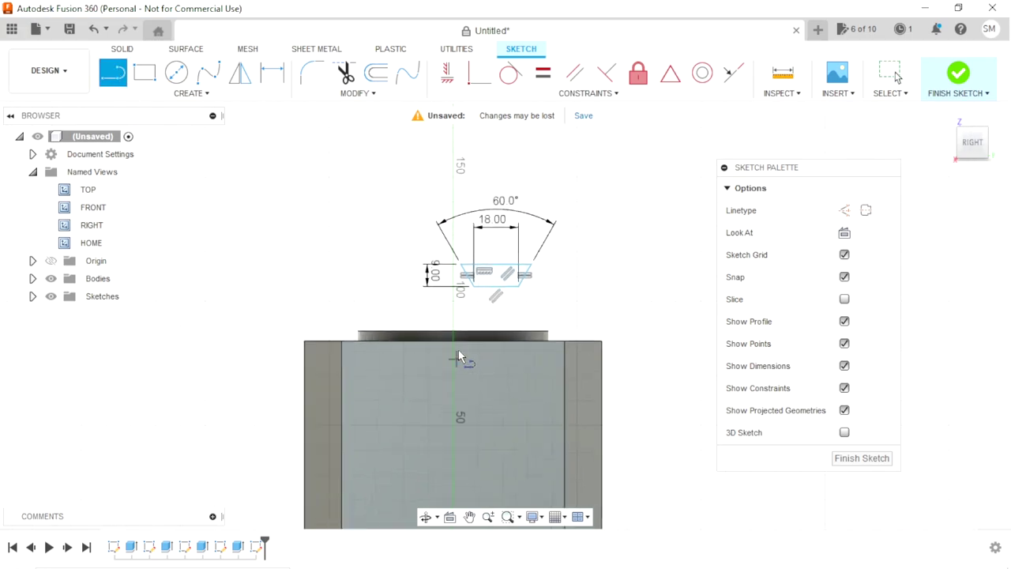
{"action": "scroll", "coordinate": [461, 364], "scroll_direction": "down", "scroll_amount": 3}
{"action": "scroll", "coordinate": [458, 387], "scroll_direction": "down", "scroll_amount": 2}
{"action": "scroll", "coordinate": [461, 430], "scroll_direction": "down", "scroll_amount": 1}
{"action": "scroll", "coordinate": [464, 457], "scroll_direction": "down", "scroll_amount": 2}
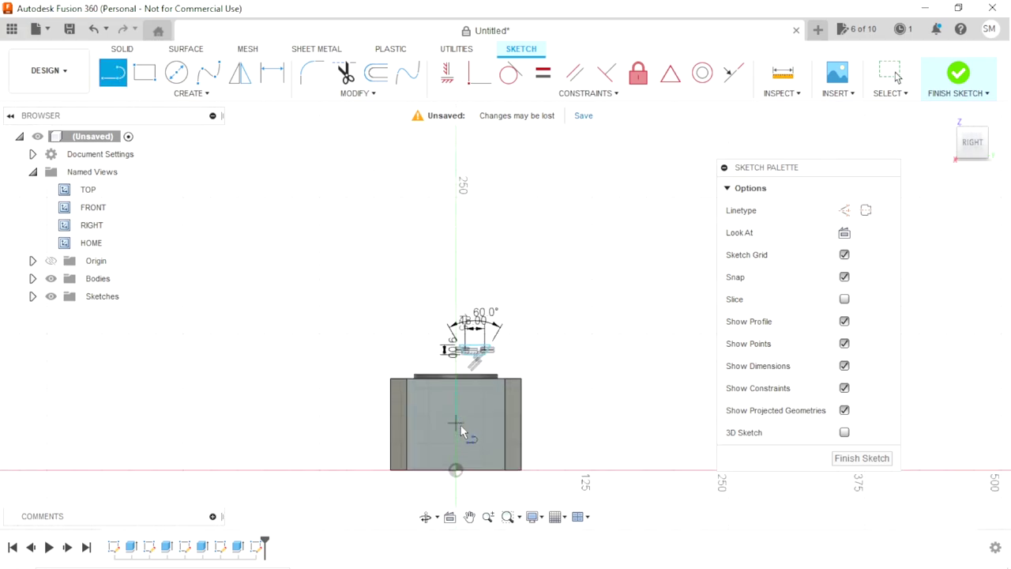
{"action": "scroll", "coordinate": [451, 482], "scroll_direction": "up", "scroll_amount": 3}
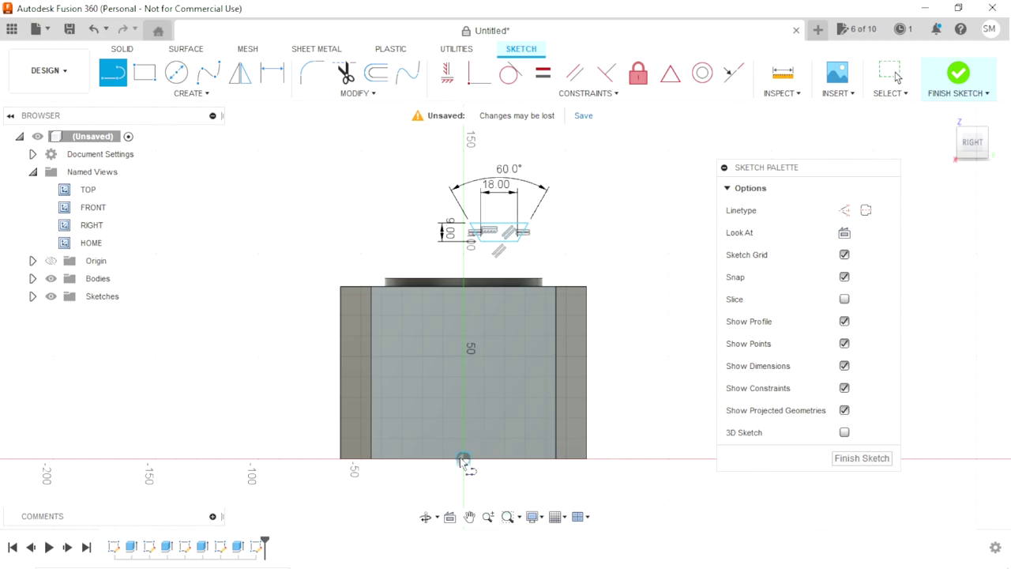
{"action": "left_click", "coordinate": [464, 458]}
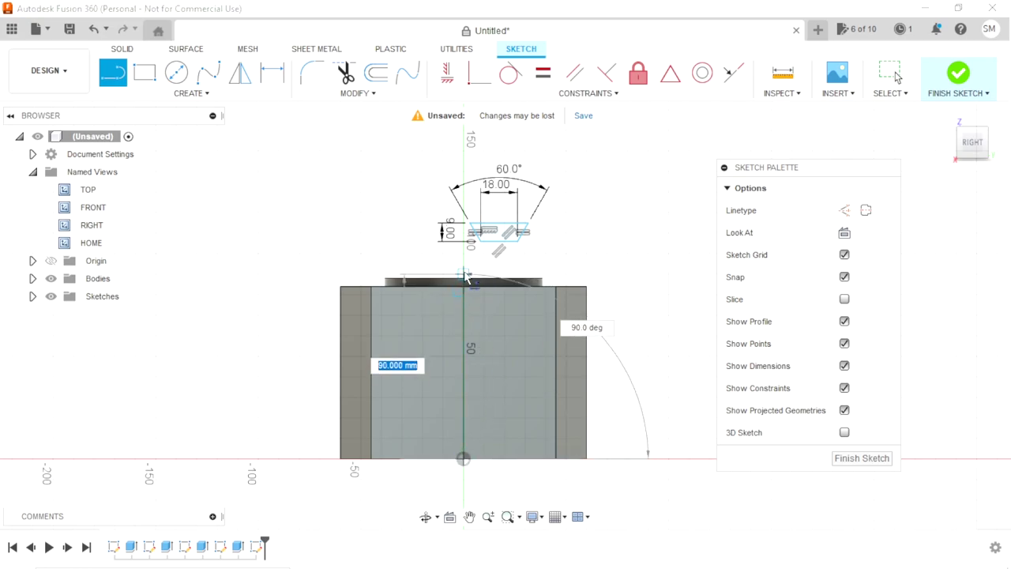
{"action": "left_click", "coordinate": [465, 274]}
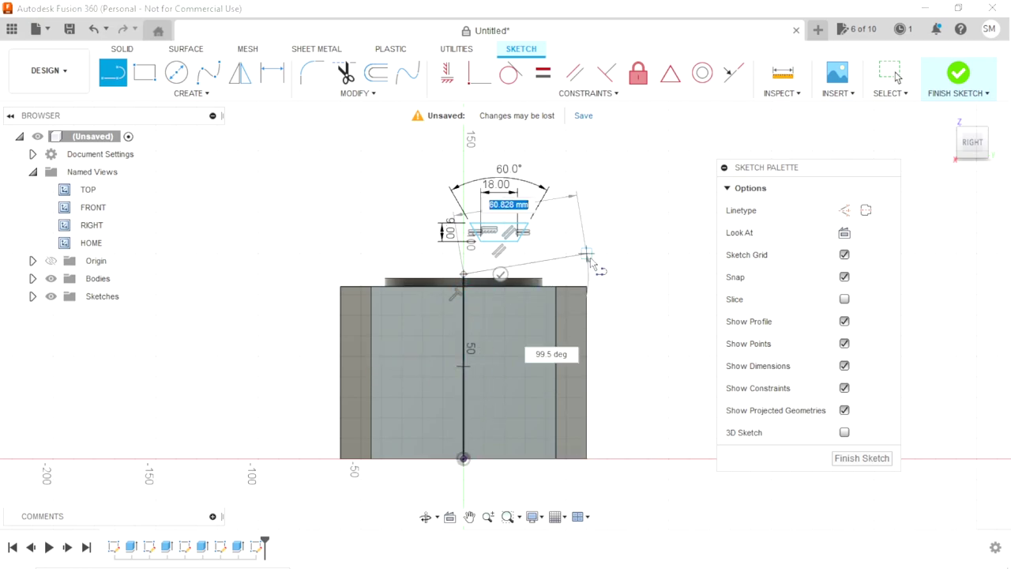
{"action": "key", "text": "Escape"}
Step: Convert the new vertical line to construction geometry
{"action": "left_click", "coordinate": [464, 335]}
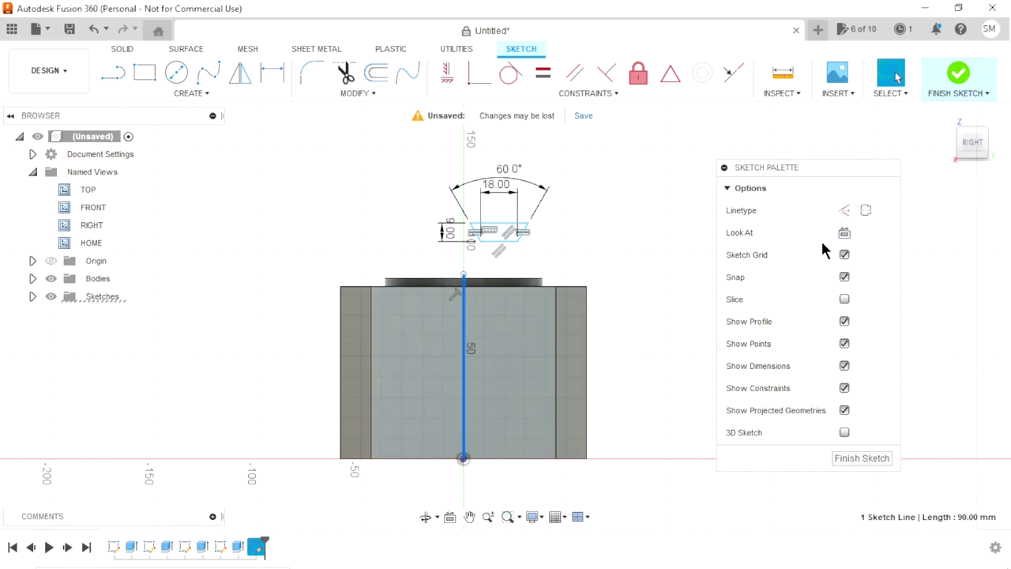
{"action": "left_click", "coordinate": [846, 212]}
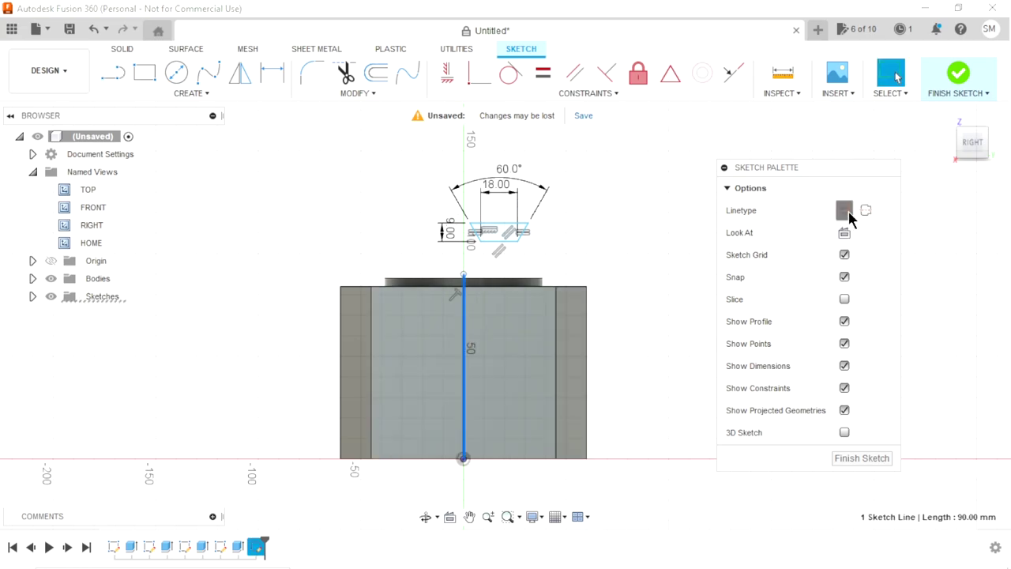
{"action": "left_click", "coordinate": [624, 312]}
{"action": "scroll", "coordinate": [497, 268], "scroll_direction": "up", "scroll_amount": 2}
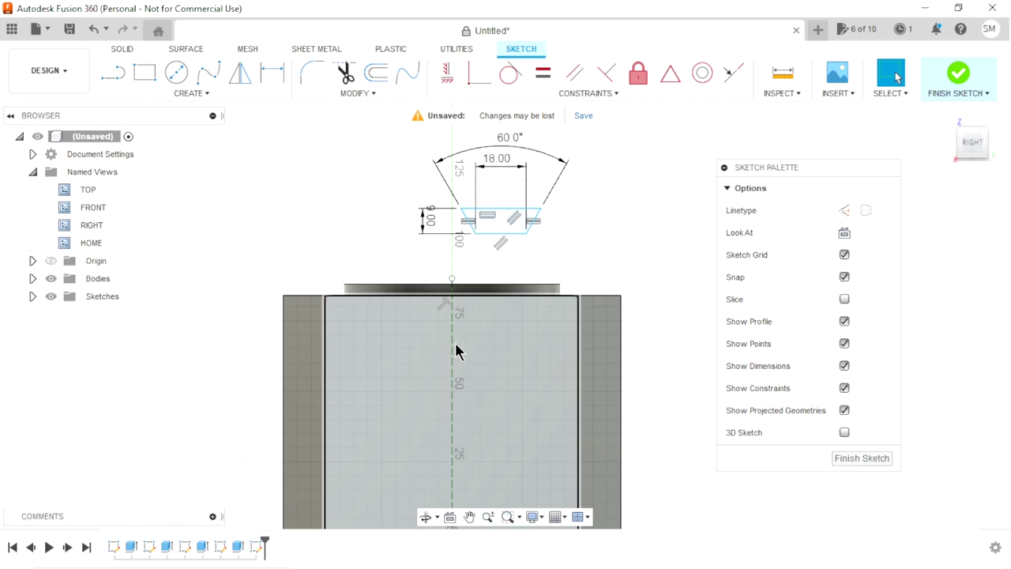
Step: Attempt a Symmetry constraint on the slanted sides and centre line, then undo it
{"action": "left_click", "coordinate": [452, 354]}
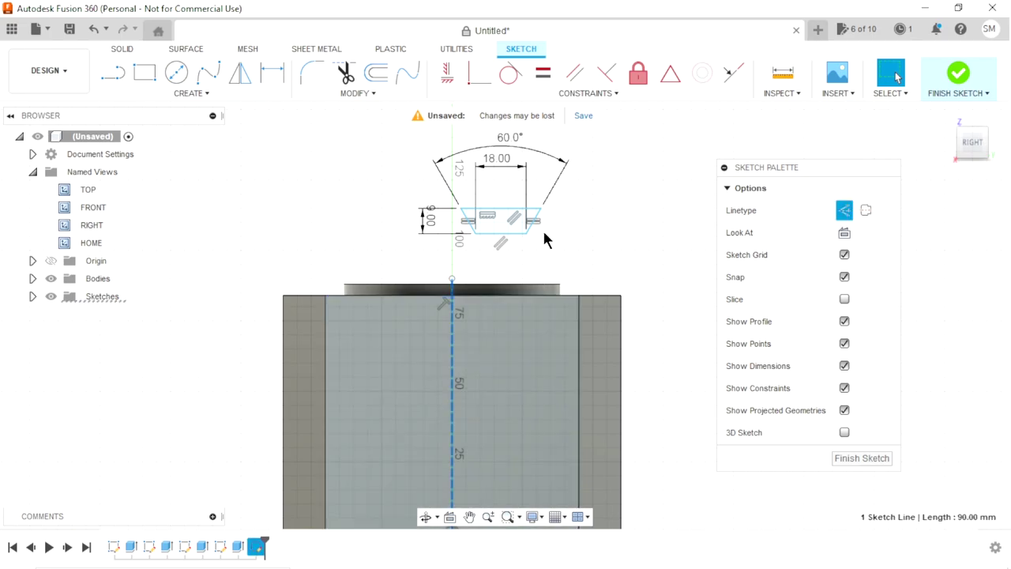
{"action": "left_click", "coordinate": [535, 221], "text": "ctrl"}
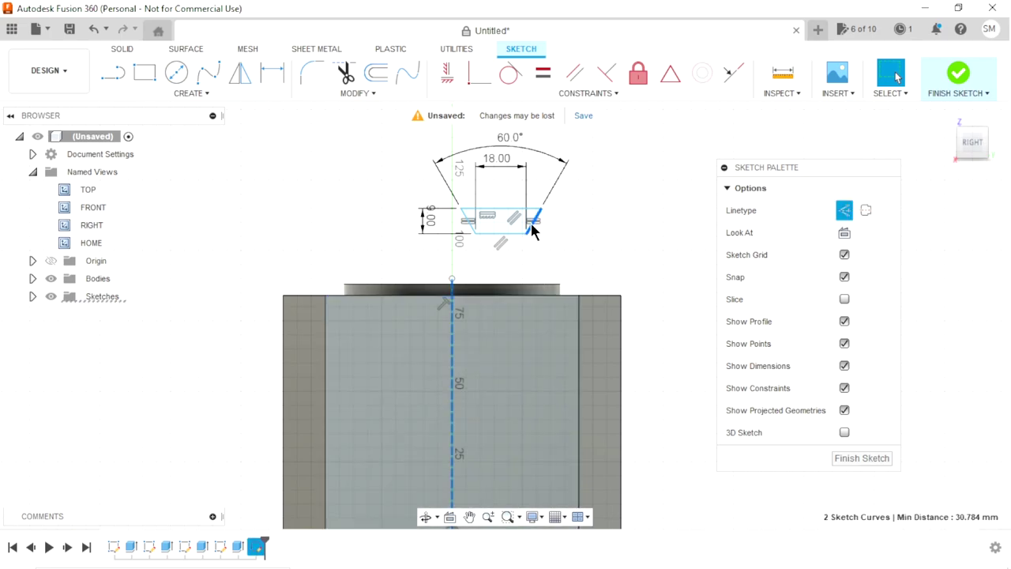
{"action": "left_click", "coordinate": [471, 229], "text": "ctrl"}
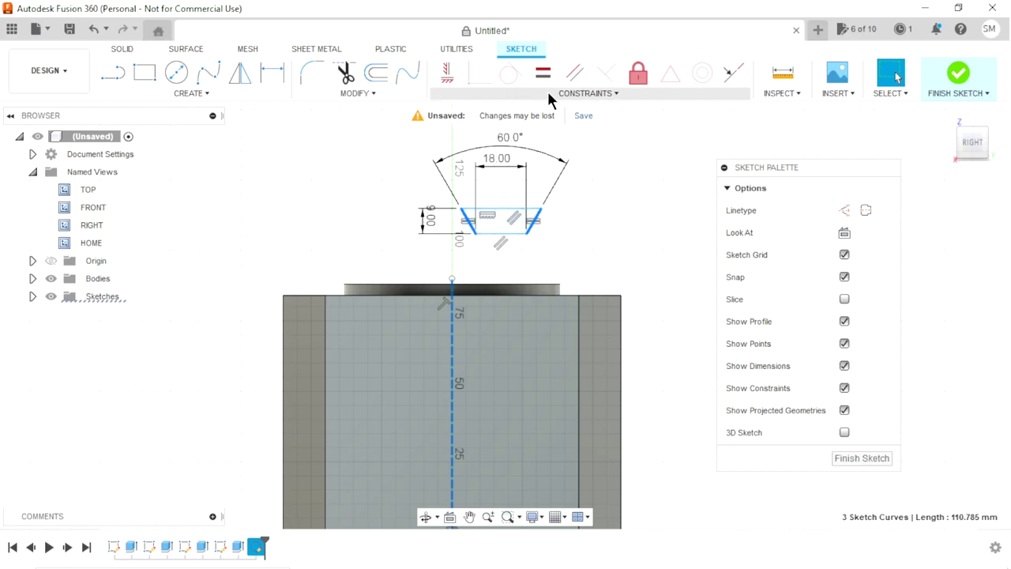
{"action": "left_click", "coordinate": [627, 94]}
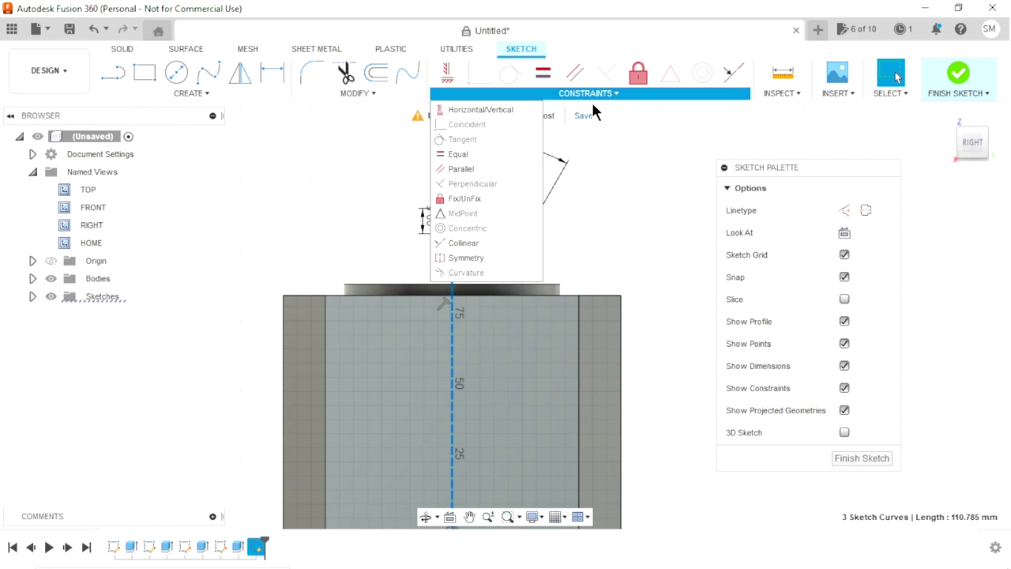
{"action": "left_click", "coordinate": [466, 257]}
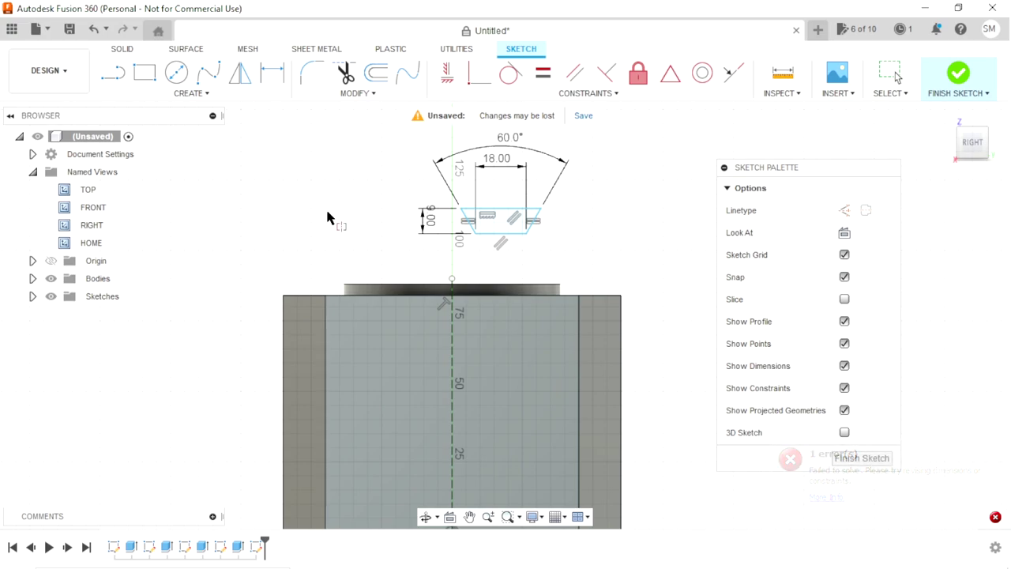
{"action": "left_click", "coordinate": [94, 29]}
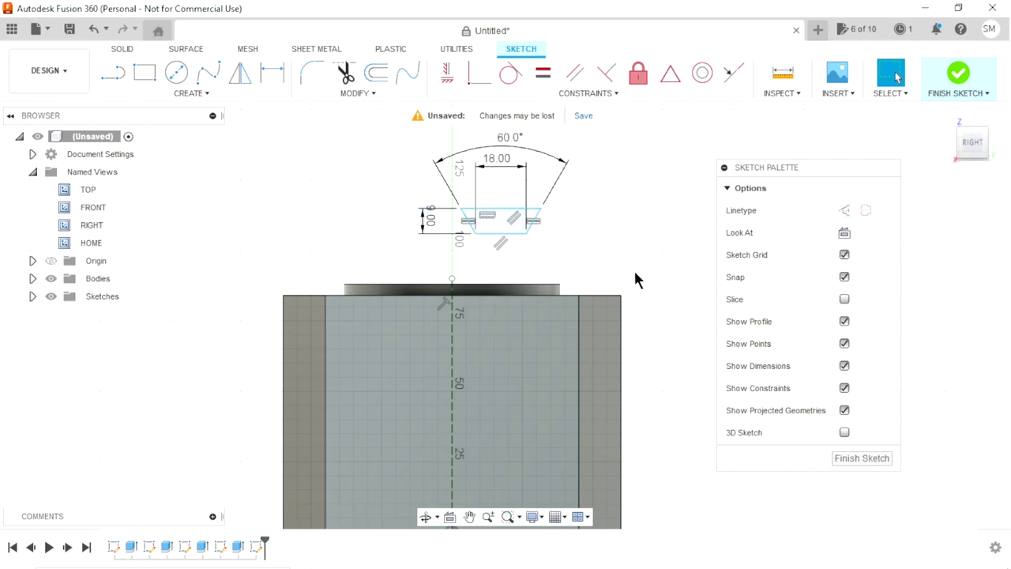
{"action": "scroll", "coordinate": [499, 282], "scroll_direction": "up", "scroll_amount": 3}
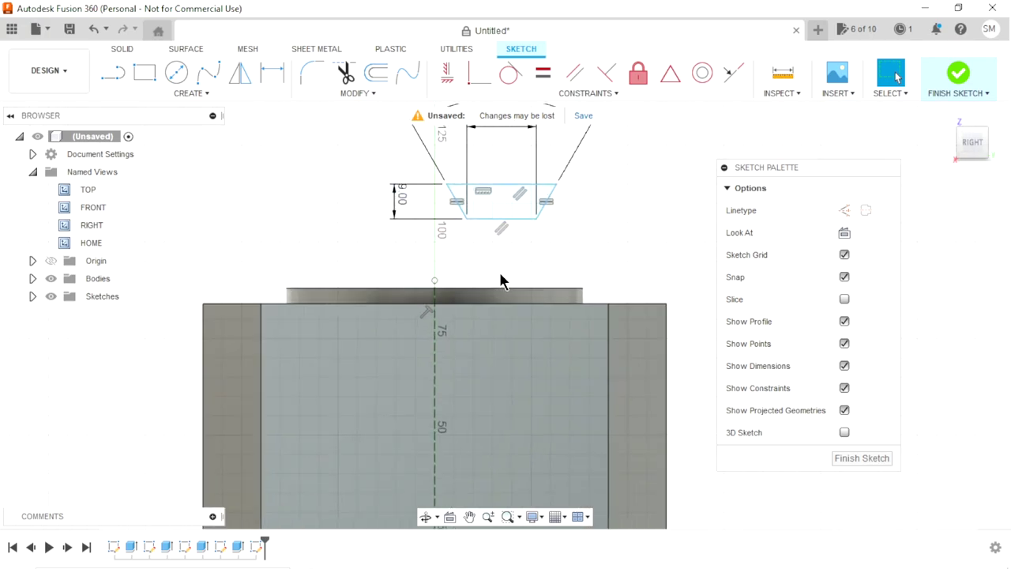
Step: Make both slanted sides symmetric about the vertical construction line
{"action": "left_click", "coordinate": [456, 195]}
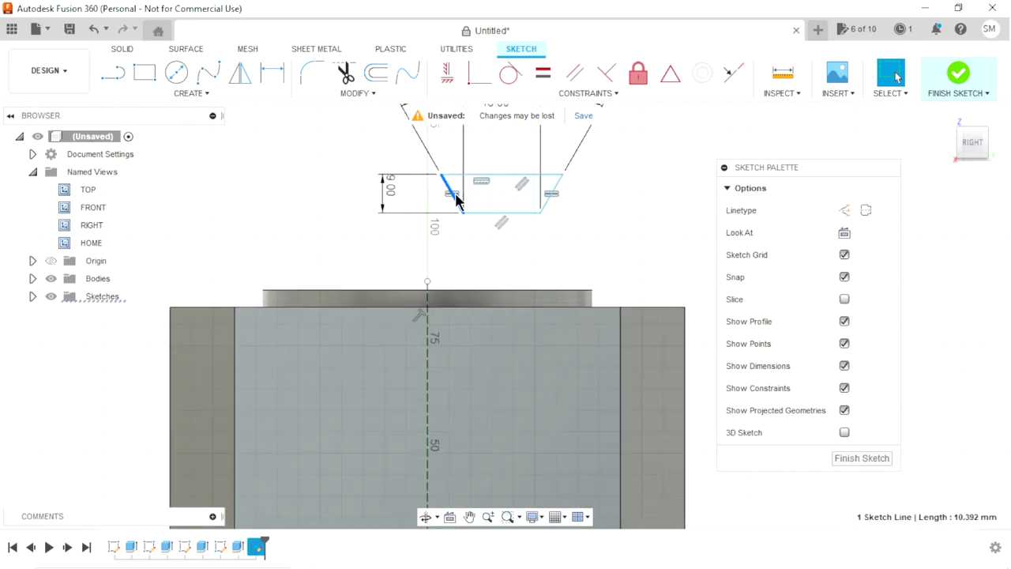
{"action": "left_click", "coordinate": [557, 193], "text": "shift"}
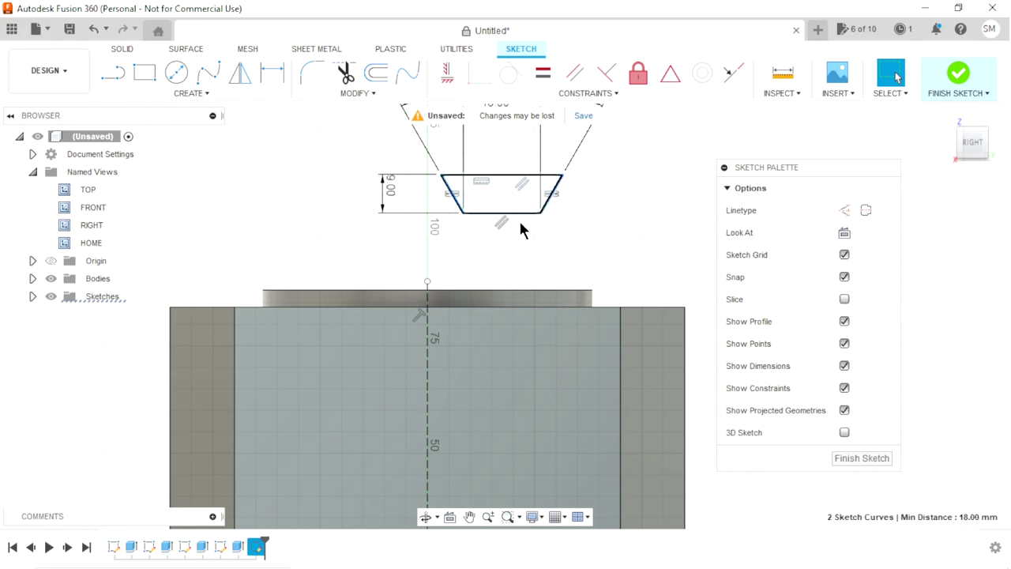
{"action": "left_click", "coordinate": [428, 297], "text": "shift"}
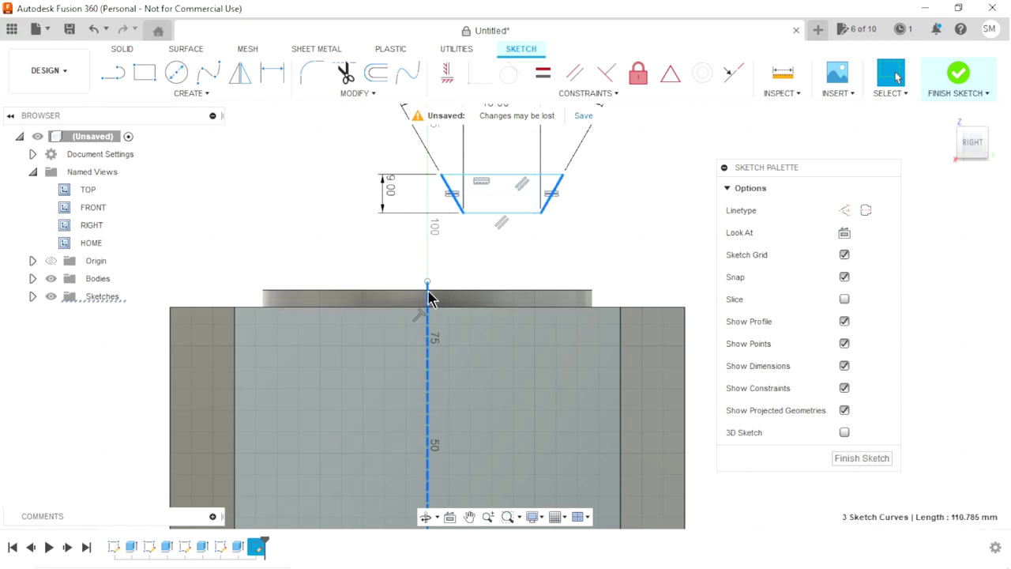
{"action": "left_click", "coordinate": [553, 92]}
{"action": "left_click", "coordinate": [460, 265]}
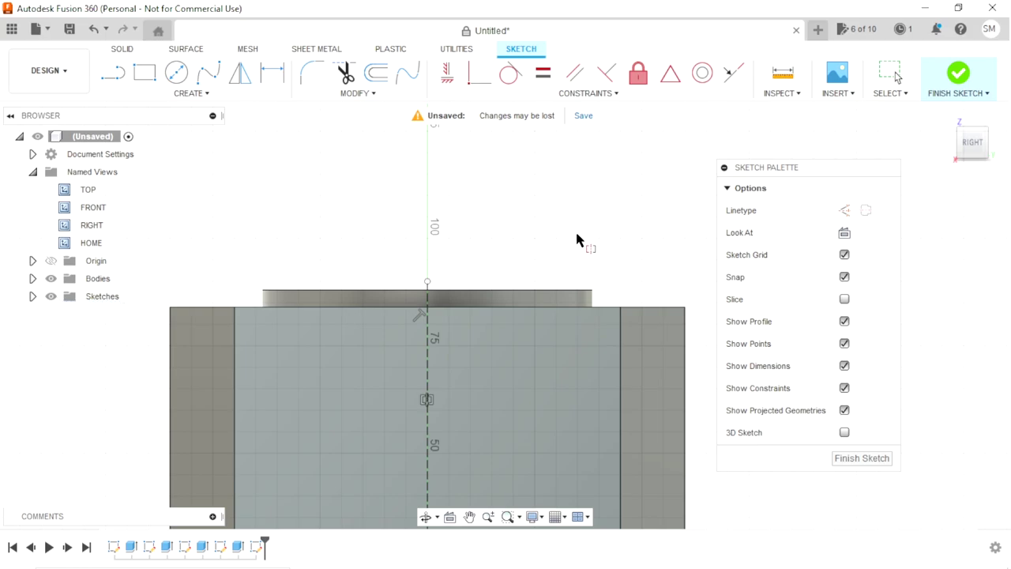
Step: Drag the trapezoid down until its top edge is level with the raised ring's top
{"action": "scroll", "coordinate": [517, 253], "scroll_direction": "down", "scroll_amount": 3}
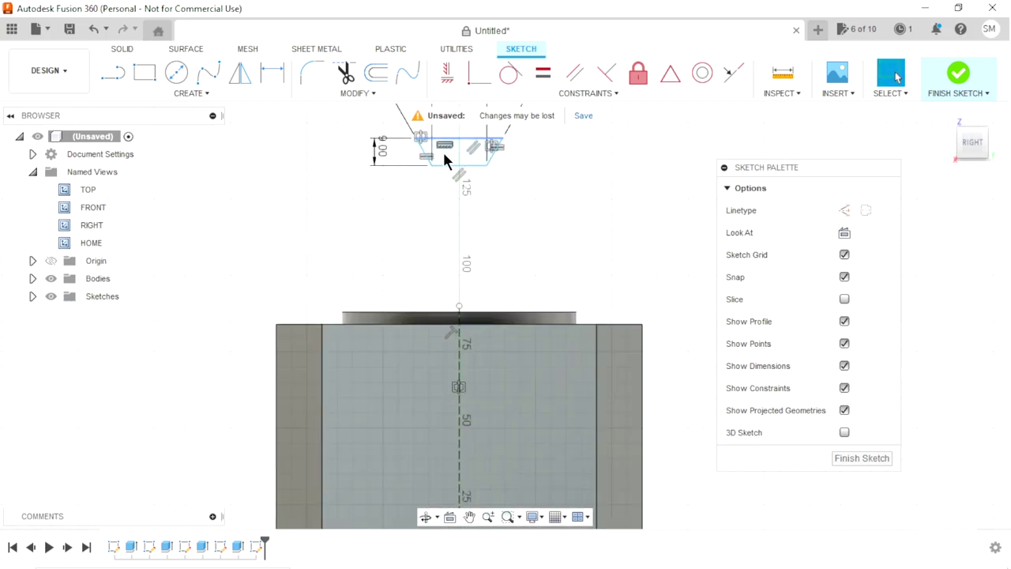
{"action": "left_click_drag", "start_coordinate": [458, 158], "coordinate": [475, 270]}
{"action": "left_click_drag", "start_coordinate": [480, 164], "coordinate": [473, 357]}
{"action": "left_click_drag", "start_coordinate": [465, 427], "coordinate": [485, 347]}
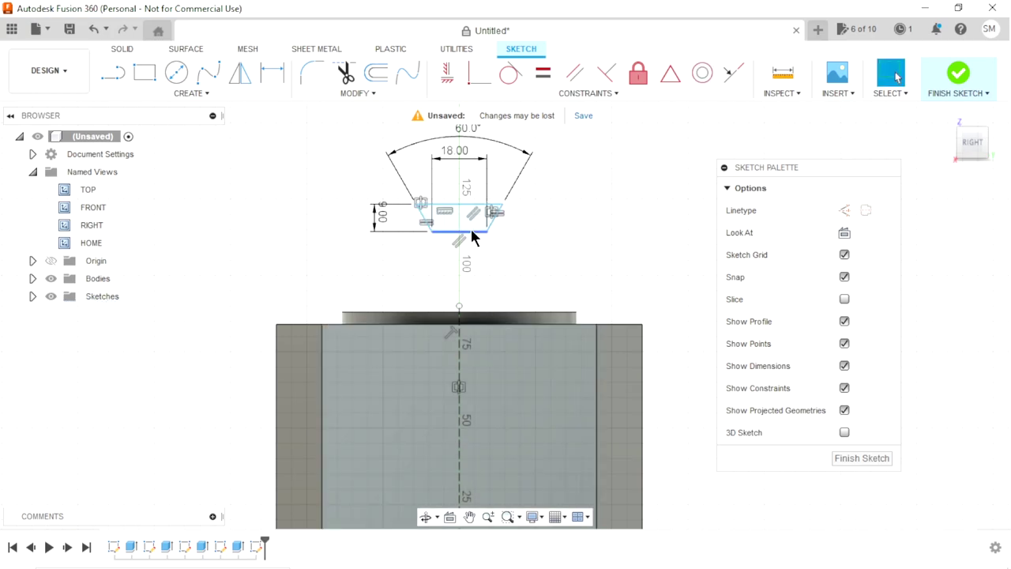
{"action": "left_click_drag", "start_coordinate": [472, 234], "coordinate": [521, 324]}
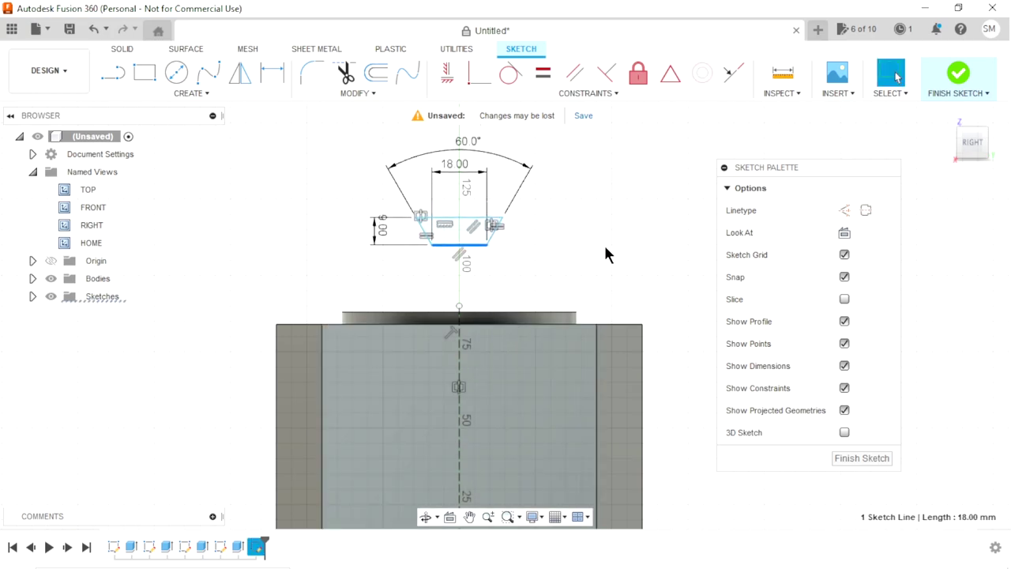
{"action": "scroll", "coordinate": [469, 324], "scroll_direction": "up", "scroll_amount": 1}
{"action": "scroll", "coordinate": [467, 331], "scroll_direction": "up", "scroll_amount": 1}
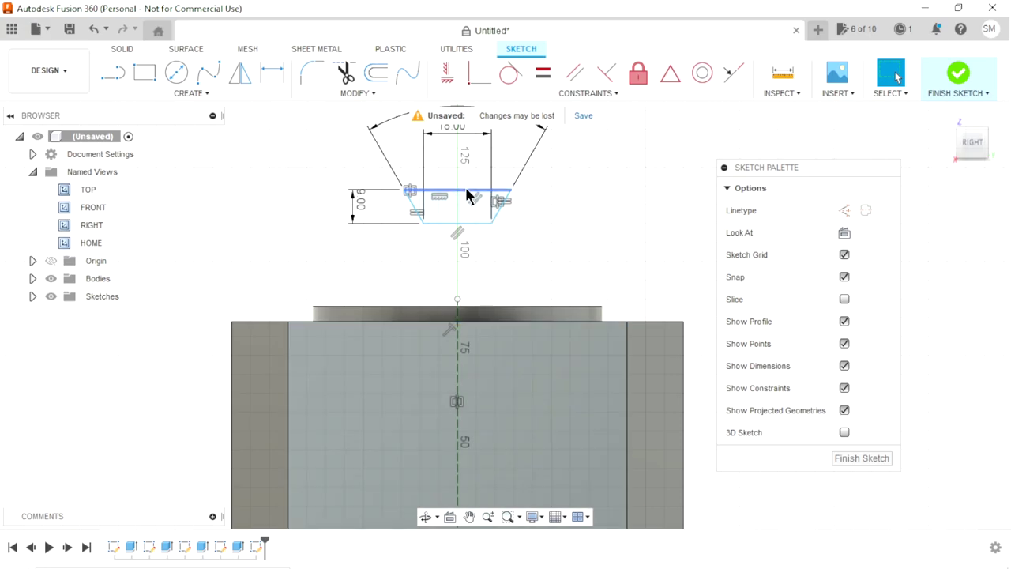
{"action": "left_click_drag", "start_coordinate": [466, 193], "coordinate": [480, 304]}
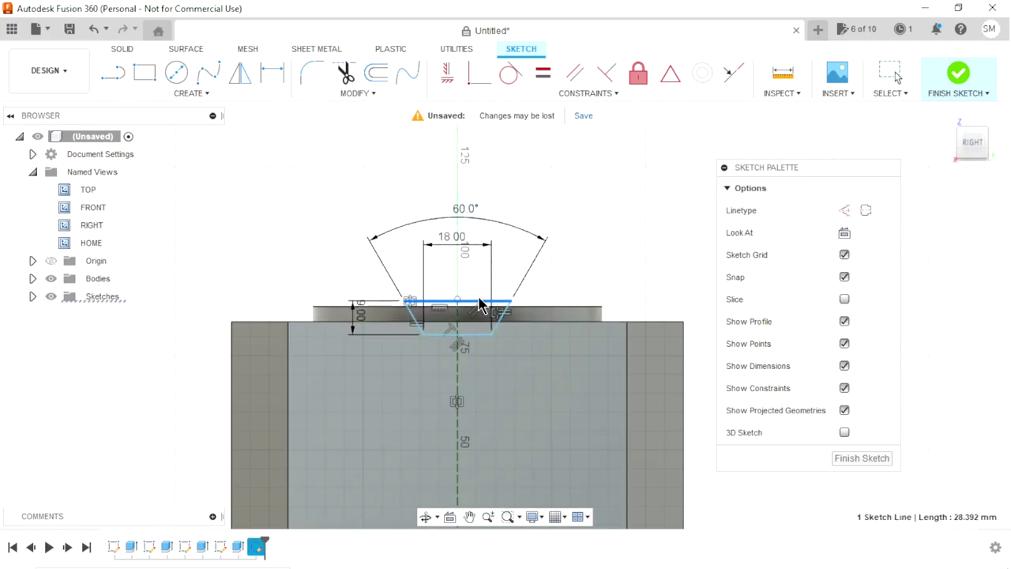
{"action": "scroll", "coordinate": [497, 368], "scroll_direction": "up", "scroll_amount": 3}
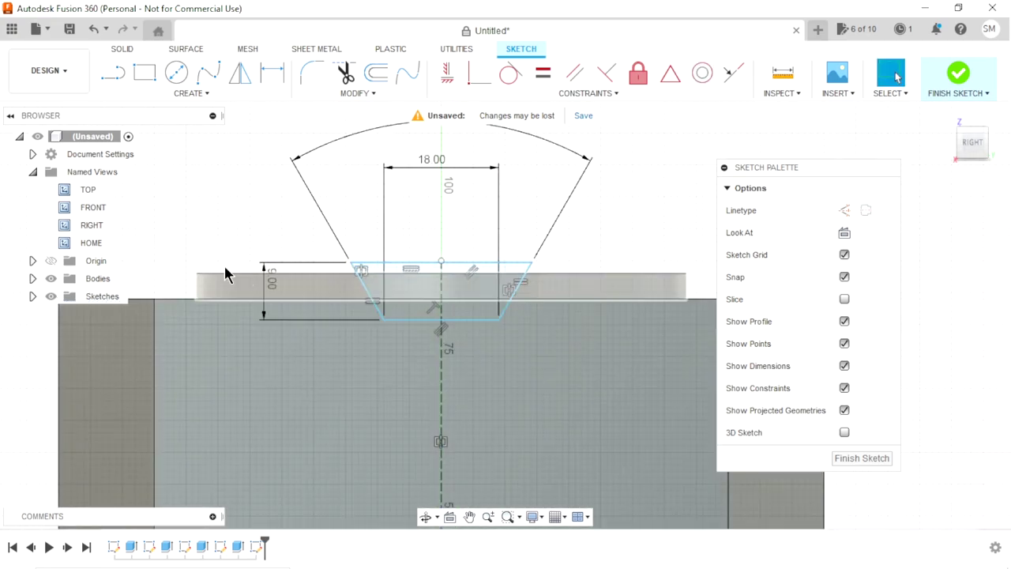
Step: Dimension the notch bottom 8 mm below the block's top edge
{"action": "left_click", "coordinate": [267, 78]}
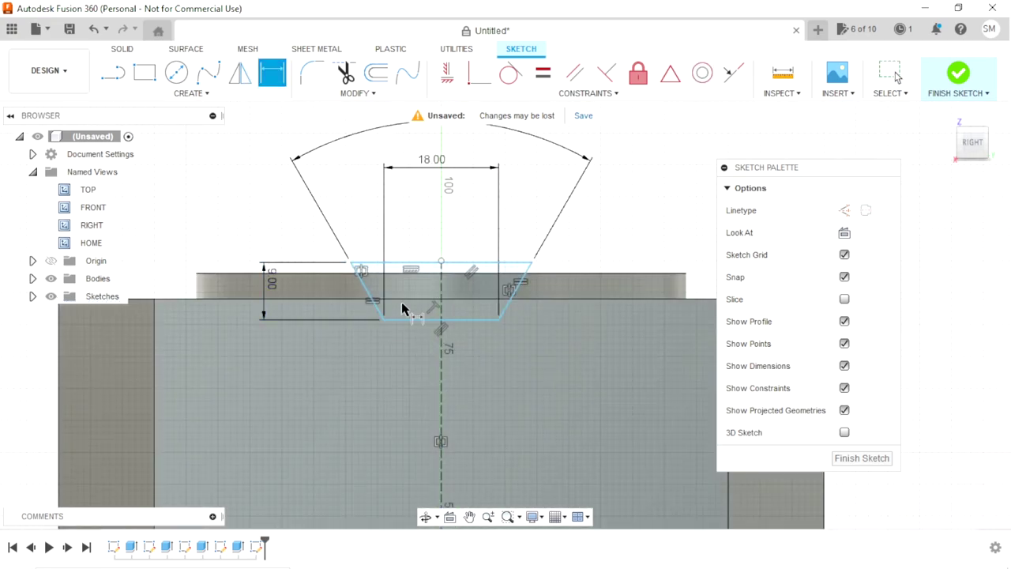
{"action": "scroll", "coordinate": [402, 308], "scroll_direction": "up", "scroll_amount": 2}
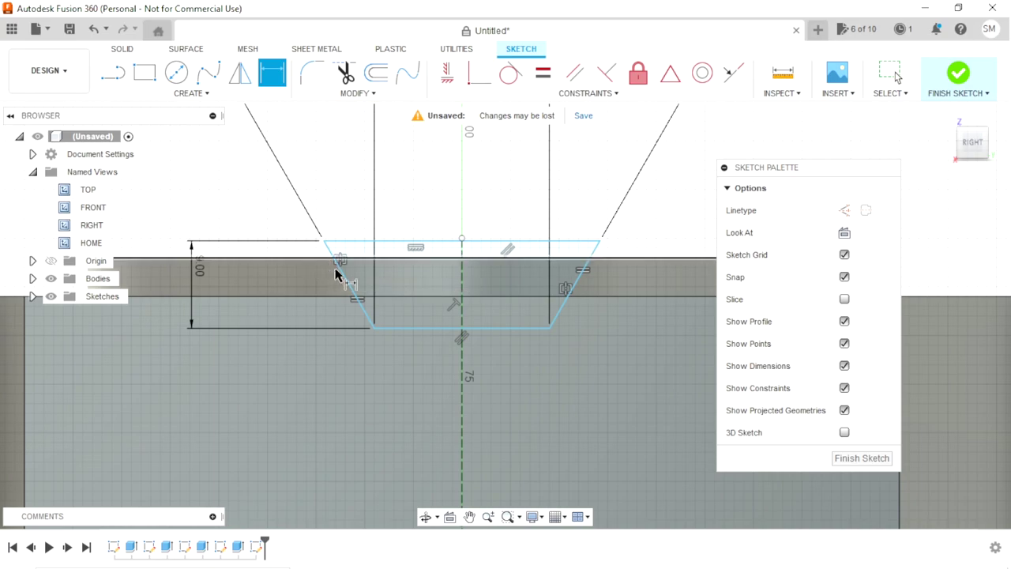
{"action": "left_click", "coordinate": [334, 260]}
{"action": "left_click", "coordinate": [397, 330]}
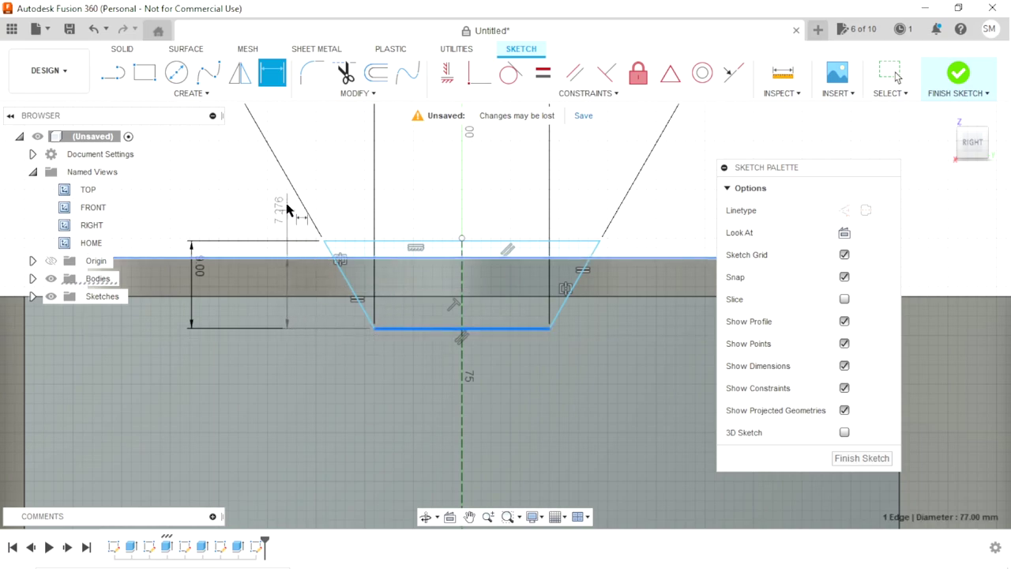
{"action": "left_click", "coordinate": [278, 204]}
{"action": "type", "text": "8"}
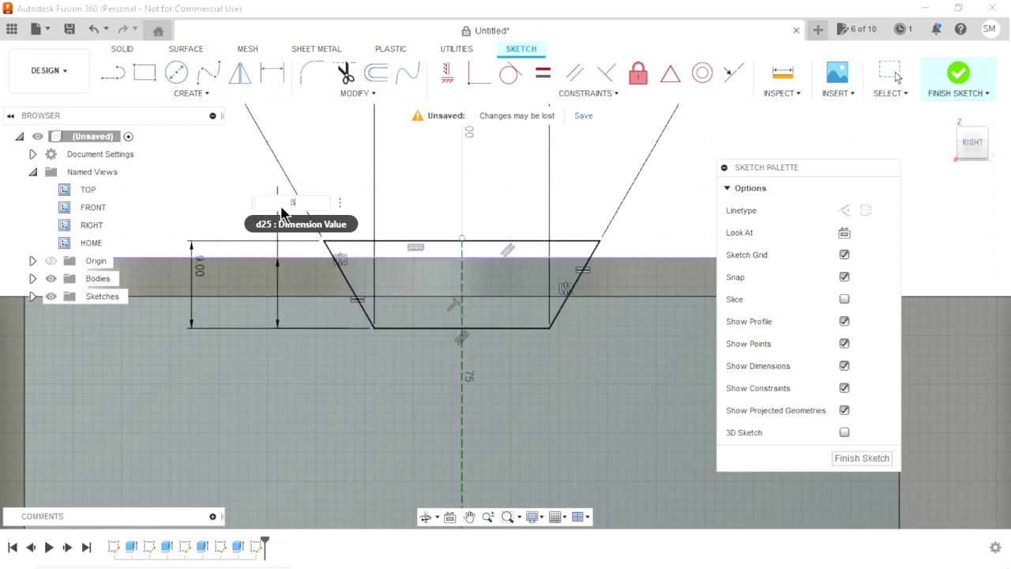
{"action": "key", "text": "Return"}
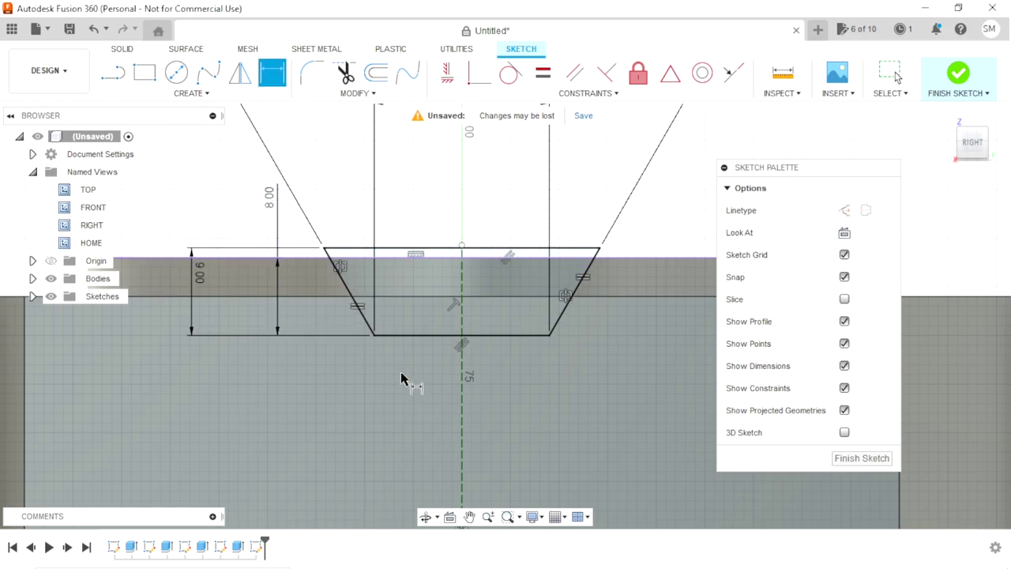
Step: Move the 9.00 and 8.00 labels clear of the notch and finish the sketch
{"action": "scroll", "coordinate": [419, 387], "scroll_direction": "down", "scroll_amount": 3}
{"action": "scroll", "coordinate": [419, 387], "scroll_direction": "down", "scroll_amount": 2}
{"action": "scroll", "coordinate": [408, 417], "scroll_direction": "down", "scroll_amount": 2}
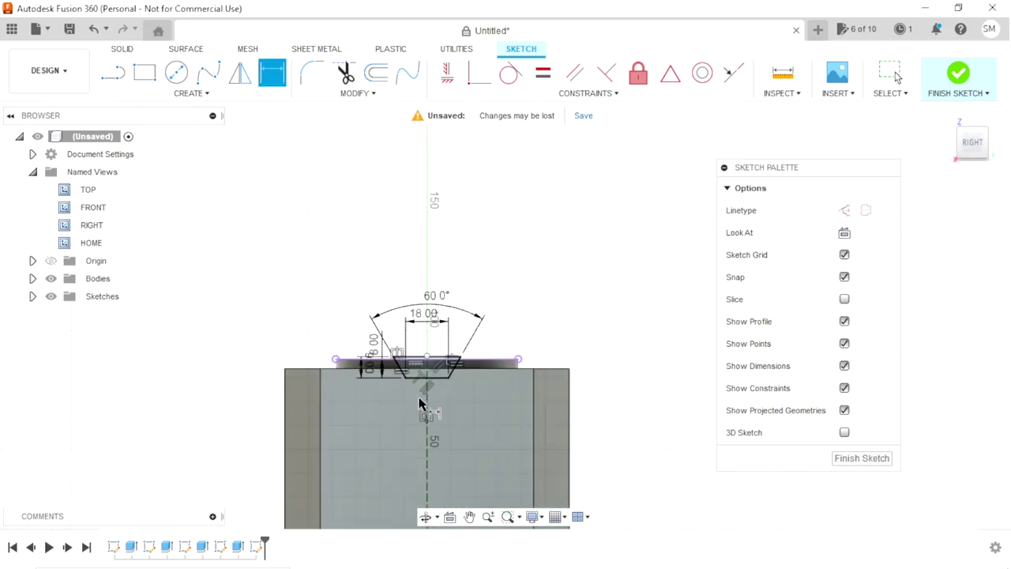
{"action": "scroll", "coordinate": [419, 404], "scroll_direction": "down", "scroll_amount": 2}
{"action": "scroll", "coordinate": [420, 426], "scroll_direction": "down", "scroll_amount": 1}
{"action": "scroll", "coordinate": [424, 458], "scroll_direction": "down", "scroll_amount": 2}
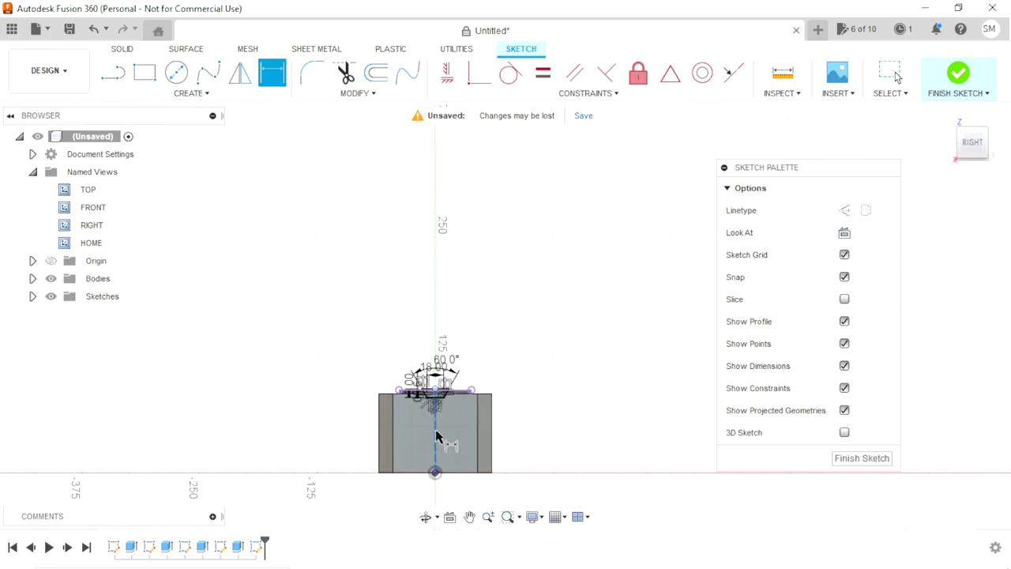
{"action": "scroll", "coordinate": [427, 490], "scroll_direction": "down", "scroll_amount": 1}
{"action": "scroll", "coordinate": [433, 477], "scroll_direction": "up", "scroll_amount": 1}
{"action": "scroll", "coordinate": [445, 466], "scroll_direction": "up", "scroll_amount": 2}
{"action": "scroll", "coordinate": [445, 467], "scroll_direction": "up", "scroll_amount": 1}
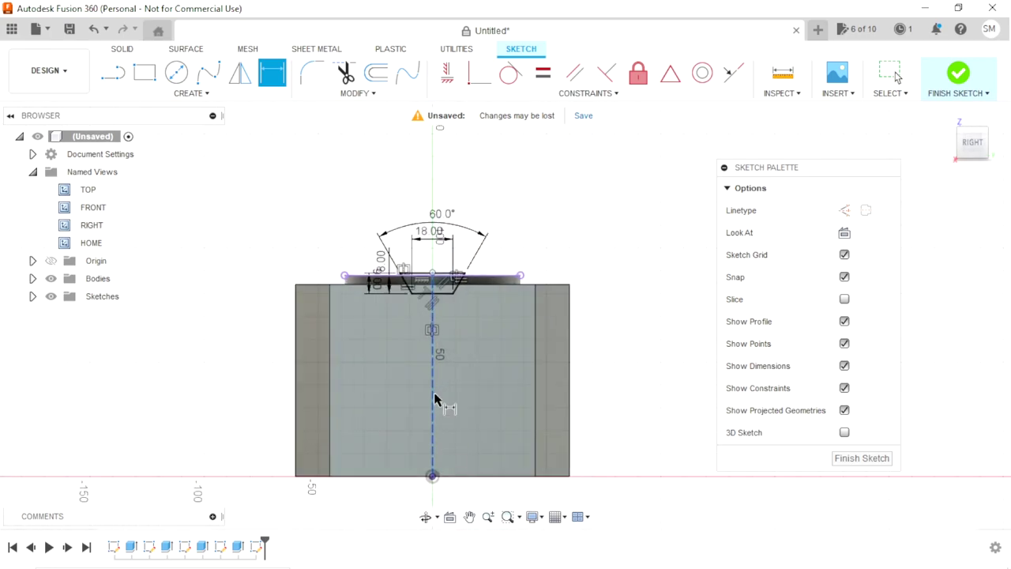
{"action": "scroll", "coordinate": [435, 400], "scroll_direction": "up", "scroll_amount": 2}
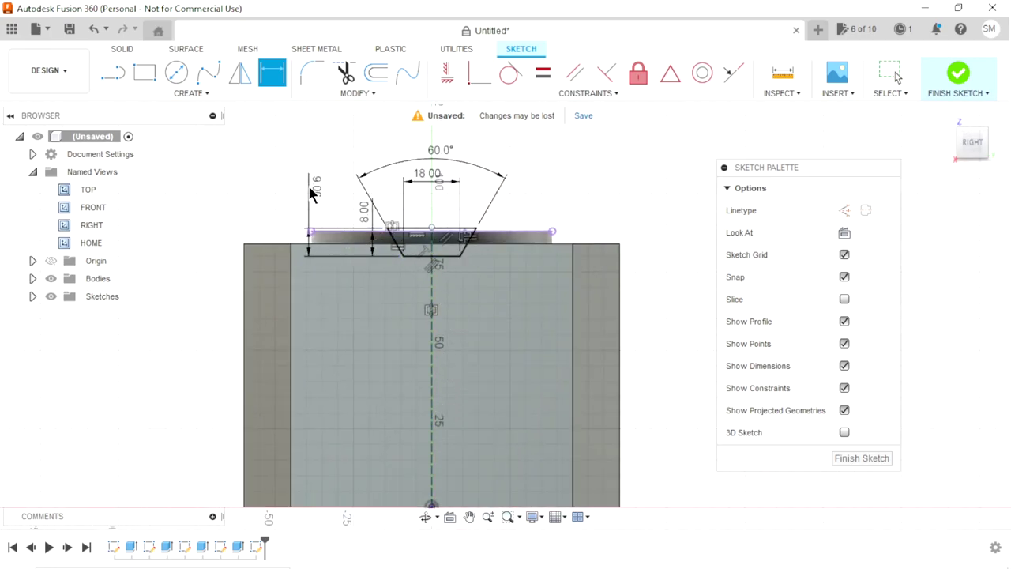
{"action": "left_click", "coordinate": [310, 192]}
{"action": "left_click_drag", "start_coordinate": [373, 217], "coordinate": [351, 208]}
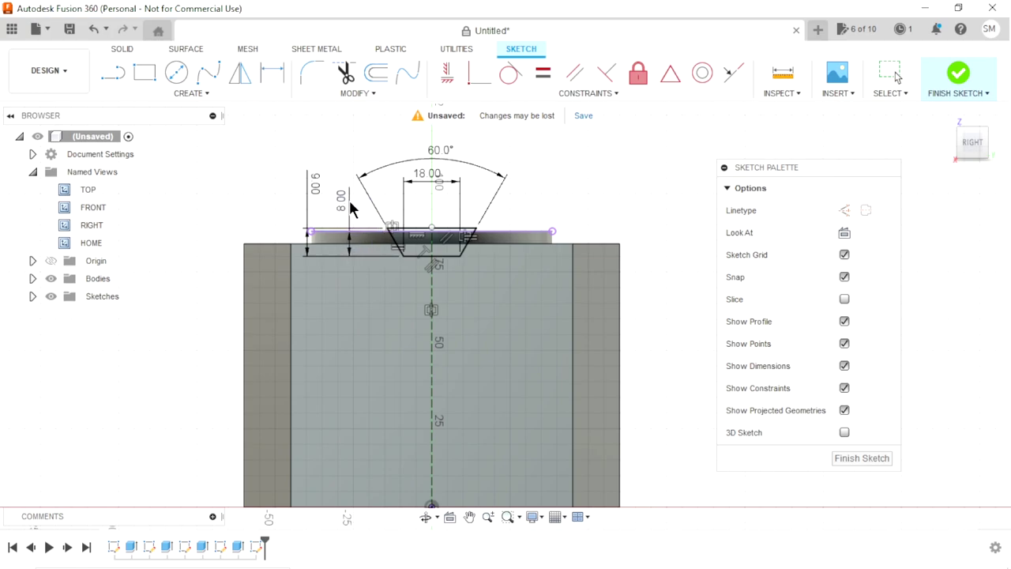
{"action": "key", "text": "d"}
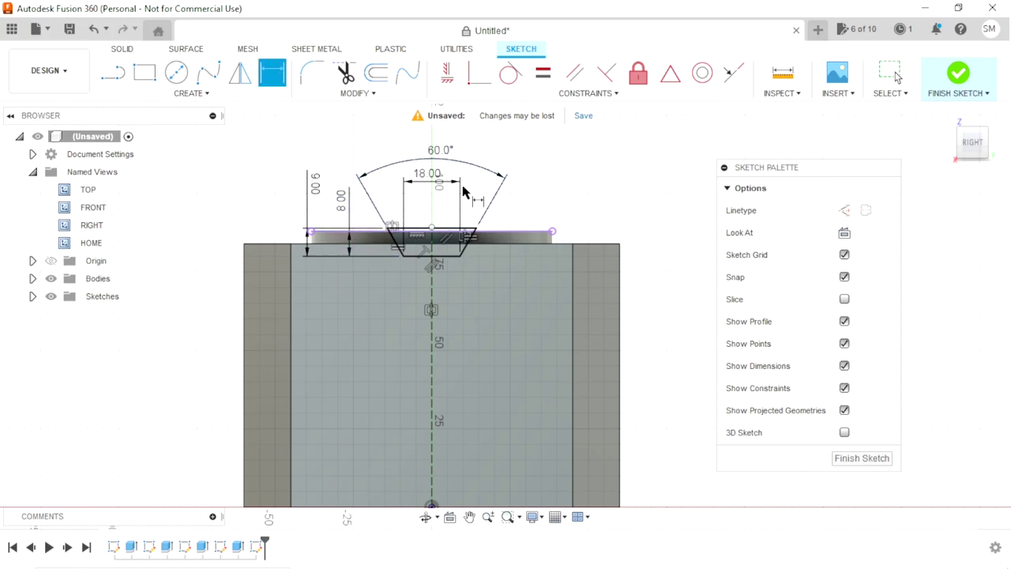
{"action": "left_click", "coordinate": [875, 458]}
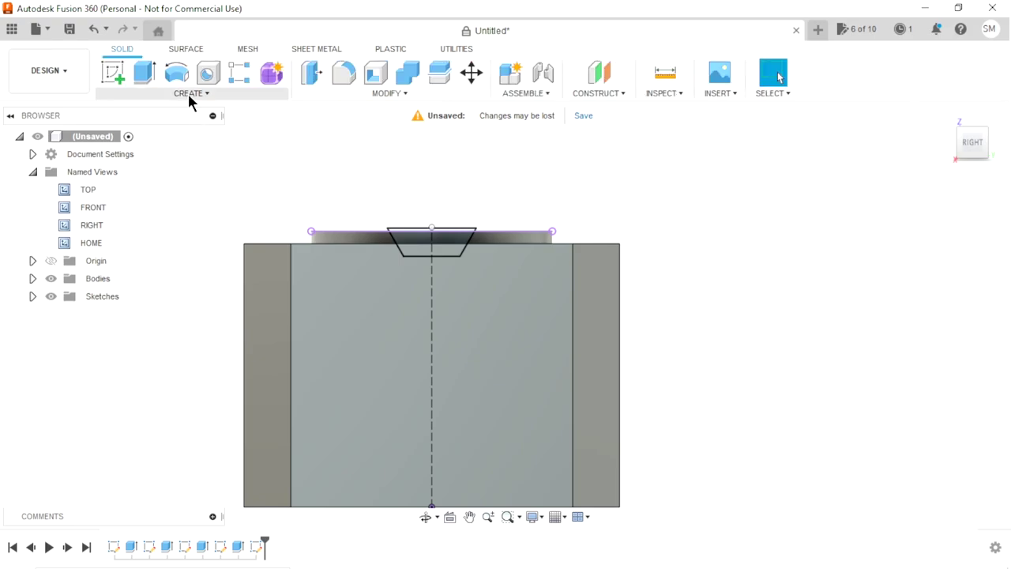
Step: Cut both notch profiles through all to carve a groove across the block's top
{"action": "left_click", "coordinate": [150, 79]}
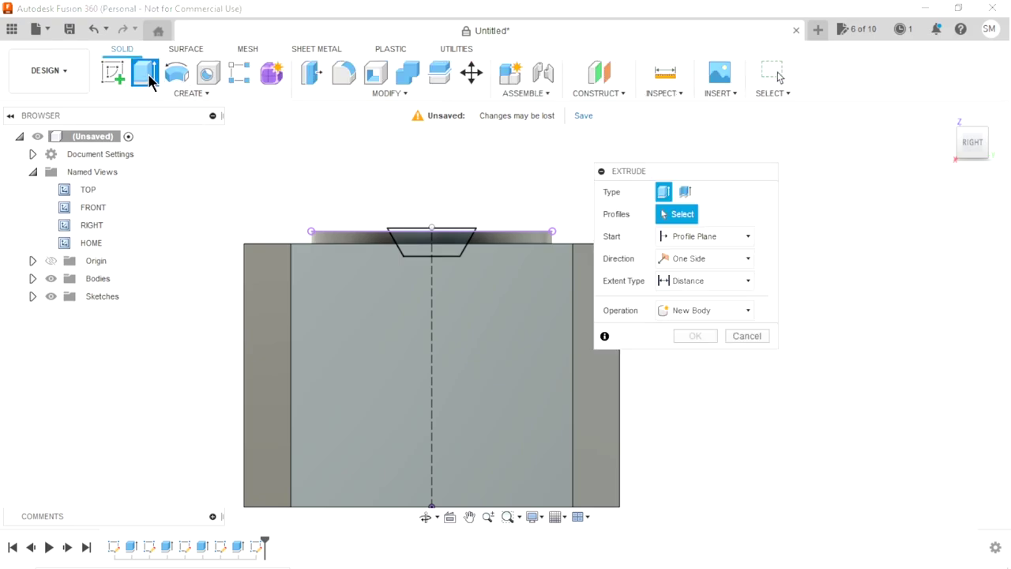
{"action": "double_click", "coordinate": [75, 241]}
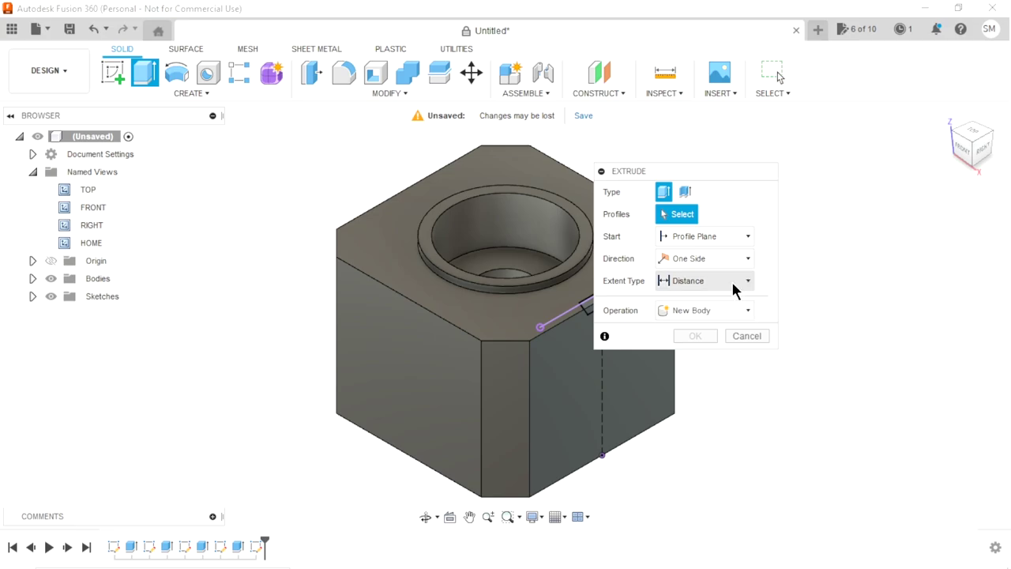
{"action": "left_click", "coordinate": [731, 280]}
{"action": "left_click", "coordinate": [690, 328]}
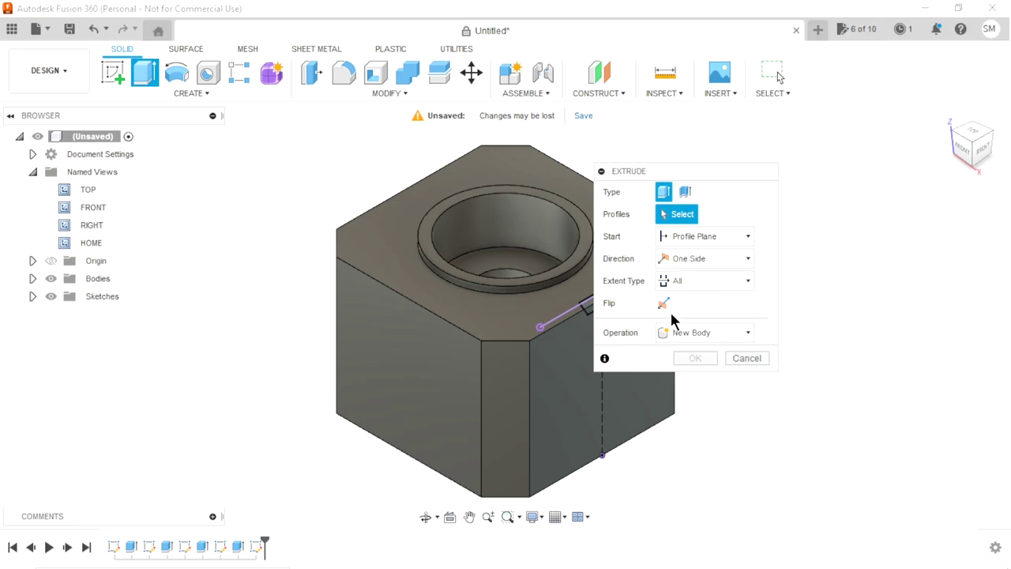
{"action": "left_click", "coordinate": [677, 217]}
{"action": "middle_click_drag", "start_coordinate": [606, 364], "coordinate": [642, 385], "text": "shift"}
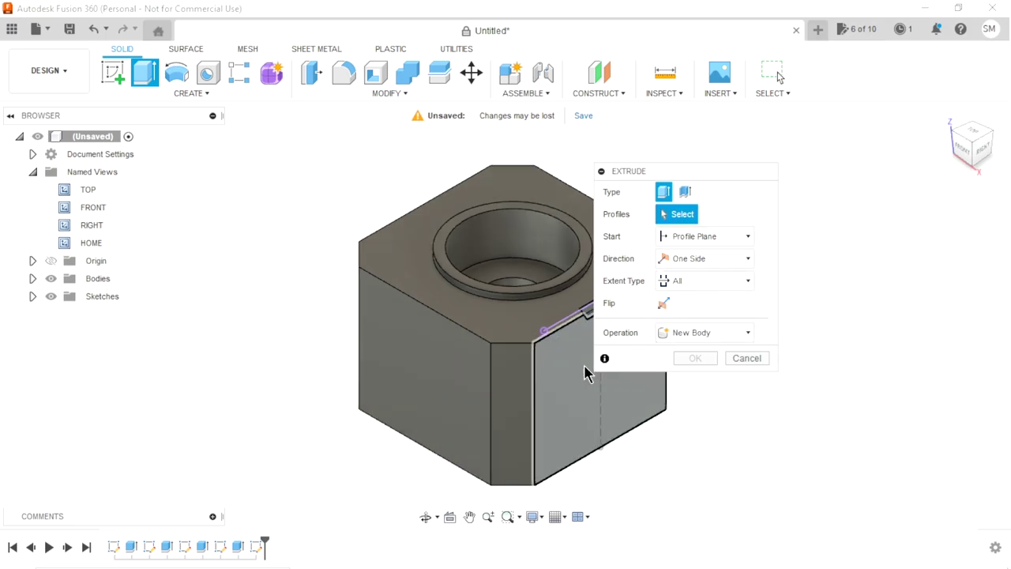
{"action": "scroll", "coordinate": [533, 234], "scroll_direction": "up", "scroll_amount": 2}
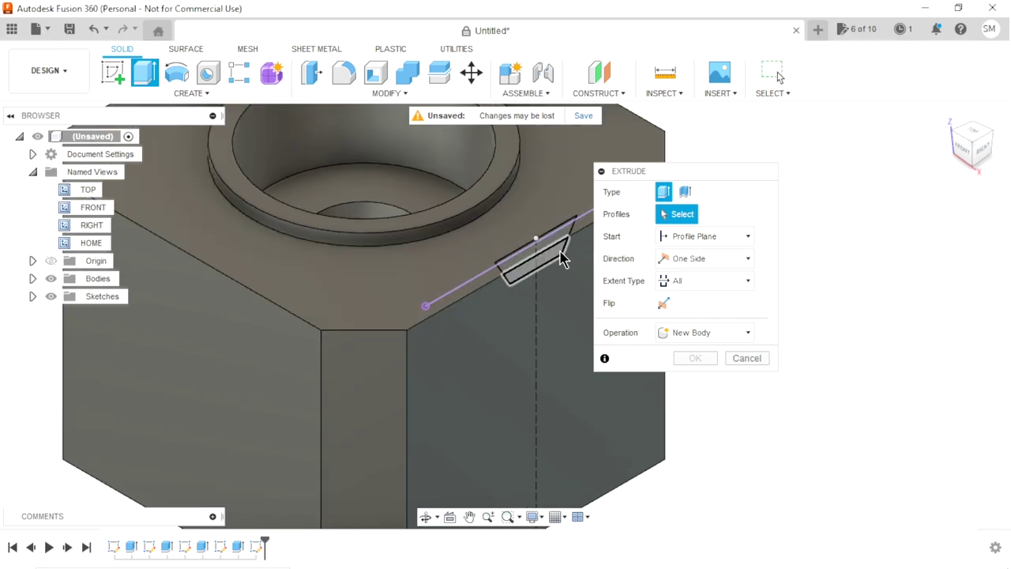
{"action": "left_click", "coordinate": [557, 242]}
{"action": "left_click", "coordinate": [557, 241]}
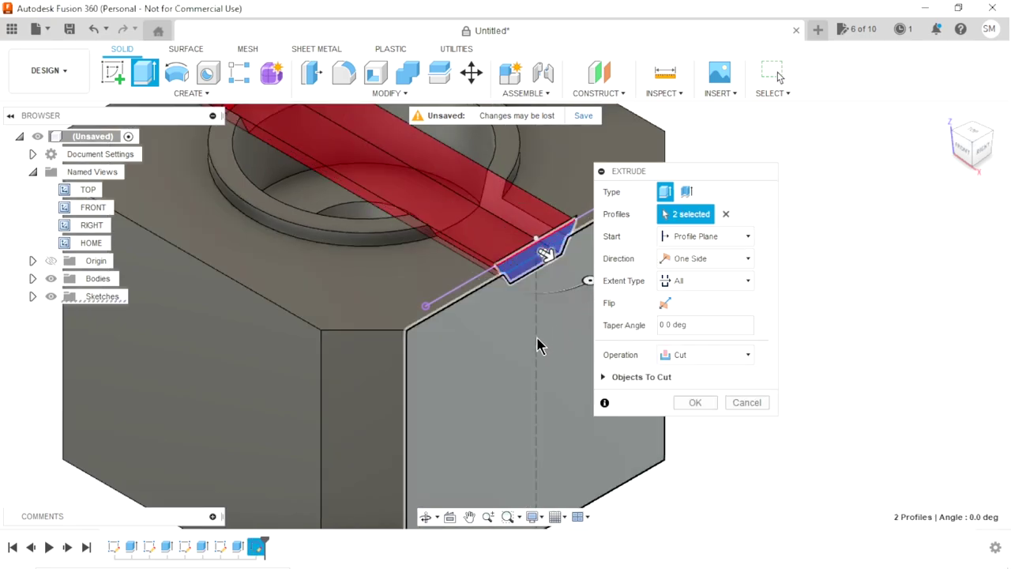
{"action": "scroll", "coordinate": [537, 345], "scroll_direction": "down", "scroll_amount": 3}
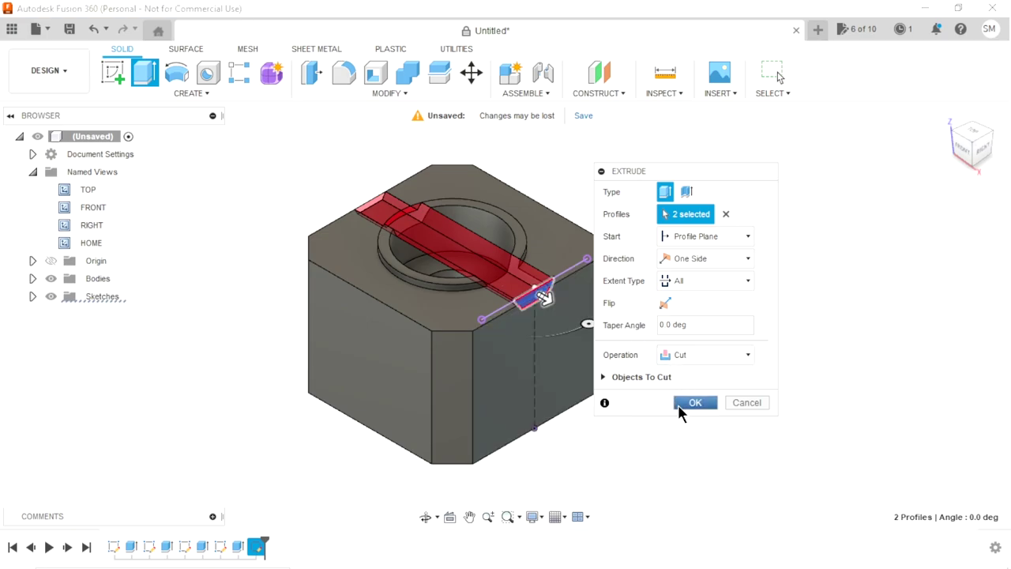
{"action": "left_click", "coordinate": [679, 403]}
Step: Orbit to inspect the groove, then select the block's front face
{"action": "scroll", "coordinate": [506, 281], "scroll_direction": "up", "scroll_amount": 2}
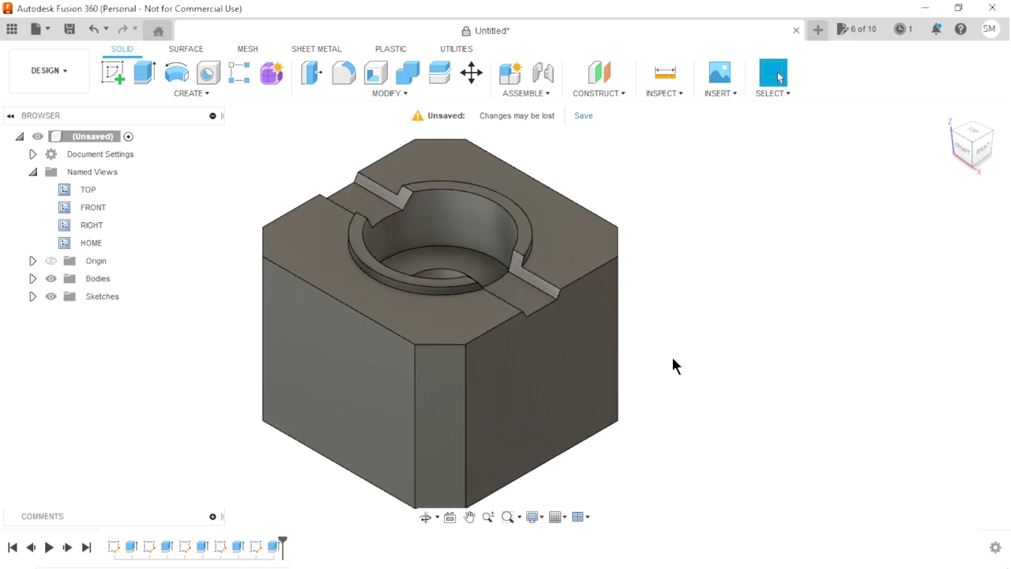
{"action": "mouse_move", "coordinate": [679, 345]}
{"action": "middle_mouse_down", "text": "shift"}
{"action": "mouse_move", "coordinate": [637, 326]}
{"action": "mouse_move", "coordinate": [649, 352]}
{"action": "middle_mouse_up", "text": "shift"}
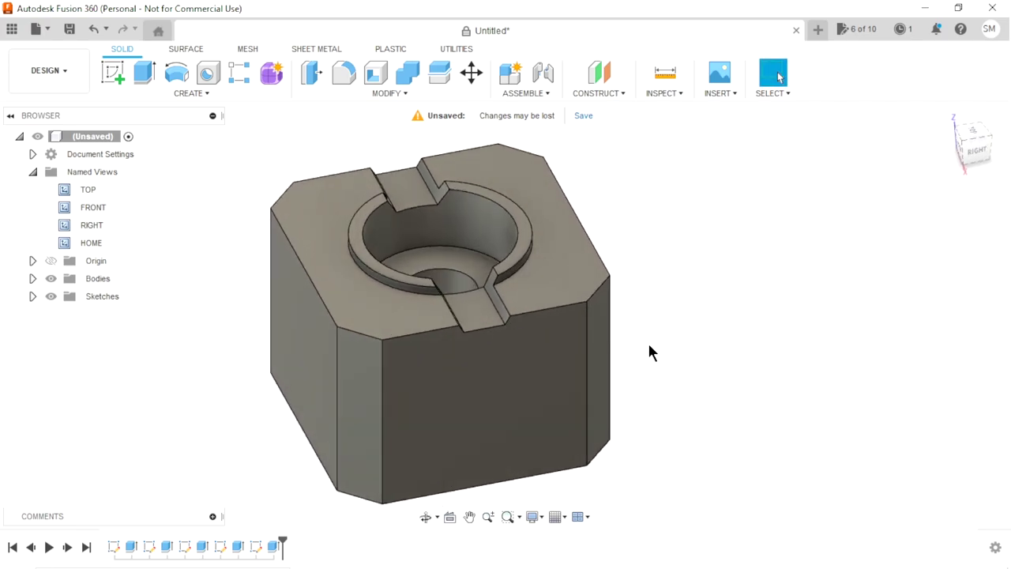
{"action": "scroll", "coordinate": [632, 363], "scroll_direction": "down", "scroll_amount": 2}
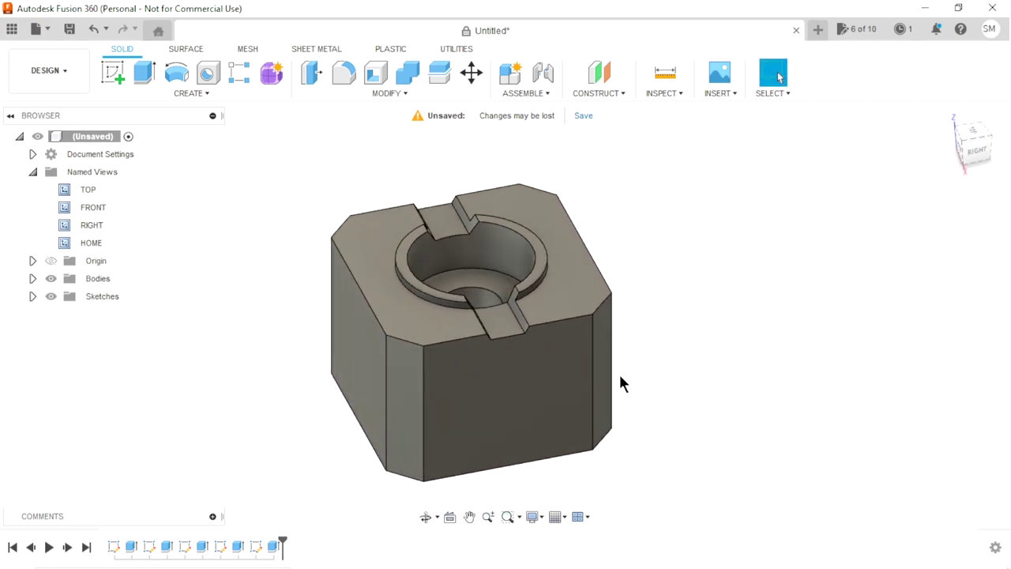
{"action": "left_click", "coordinate": [537, 384]}
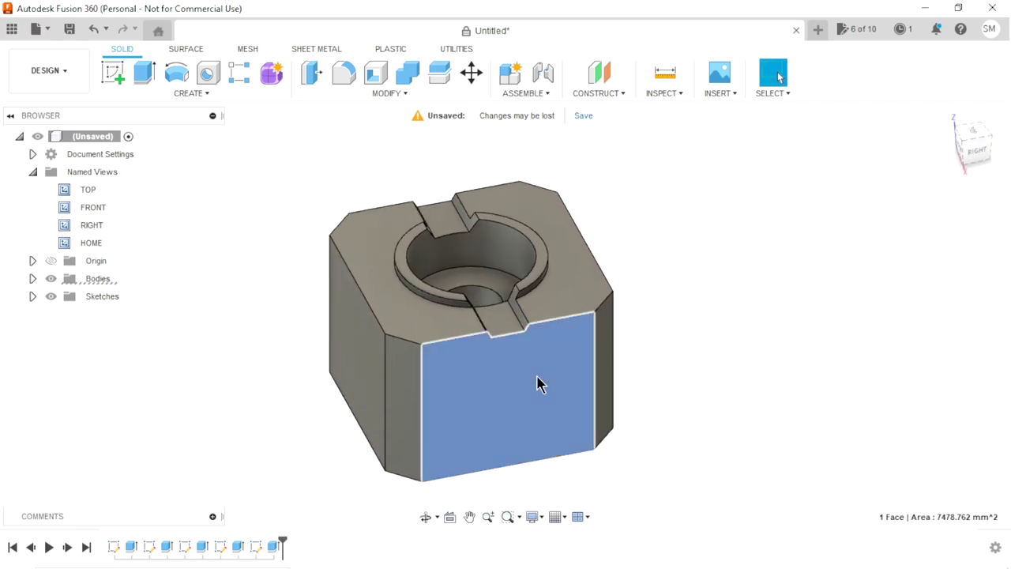
Step: Sketch a vertical center-to-center slot on the front face, starting at the notch bottom
{"action": "left_click", "coordinate": [112, 79]}
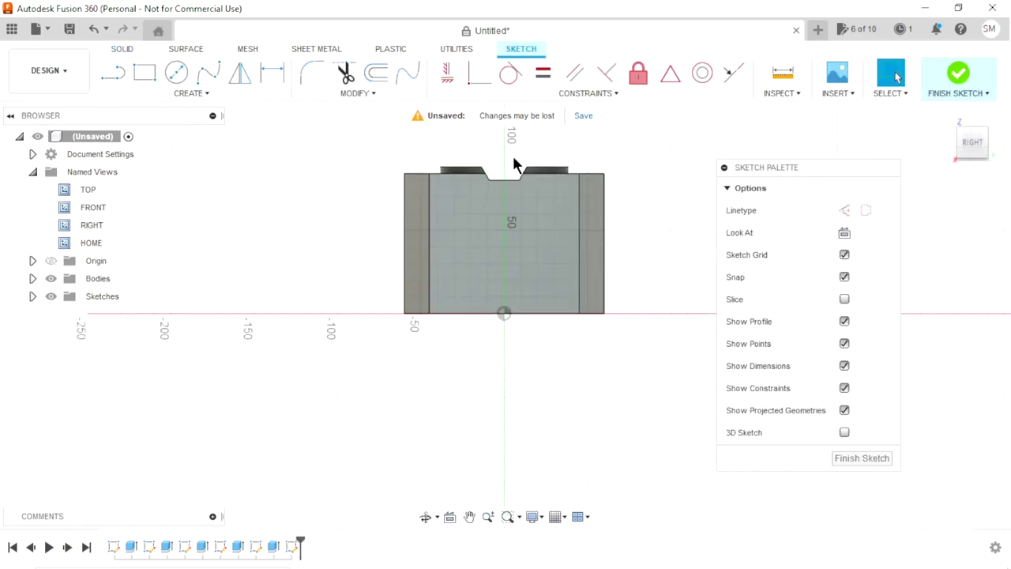
{"action": "scroll", "coordinate": [509, 160], "scroll_direction": "up", "scroll_amount": 2}
{"action": "scroll", "coordinate": [505, 167], "scroll_direction": "down", "scroll_amount": 2}
{"action": "scroll", "coordinate": [496, 158], "scroll_direction": "up", "scroll_amount": 3}
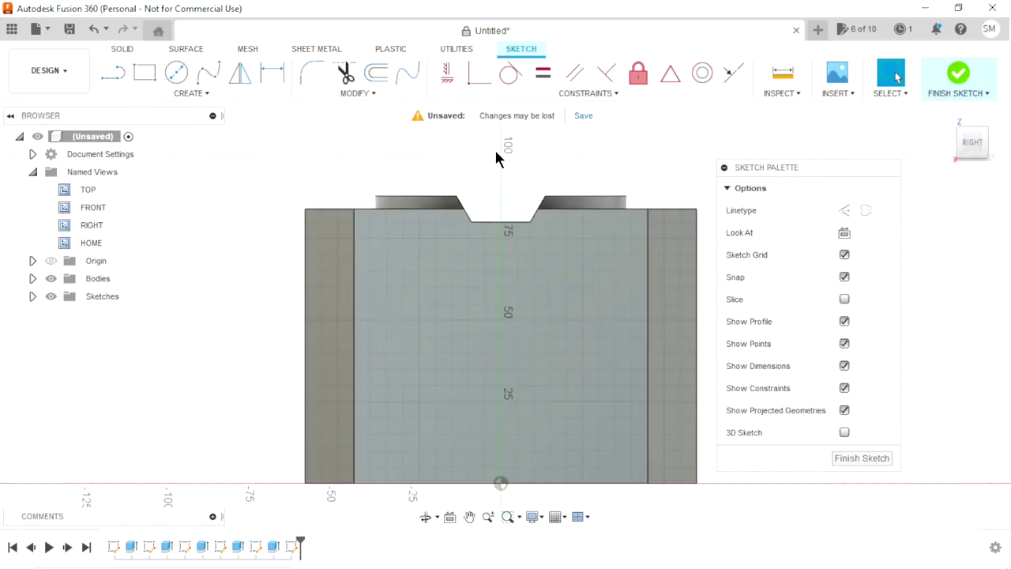
{"action": "left_click", "coordinate": [189, 94]}
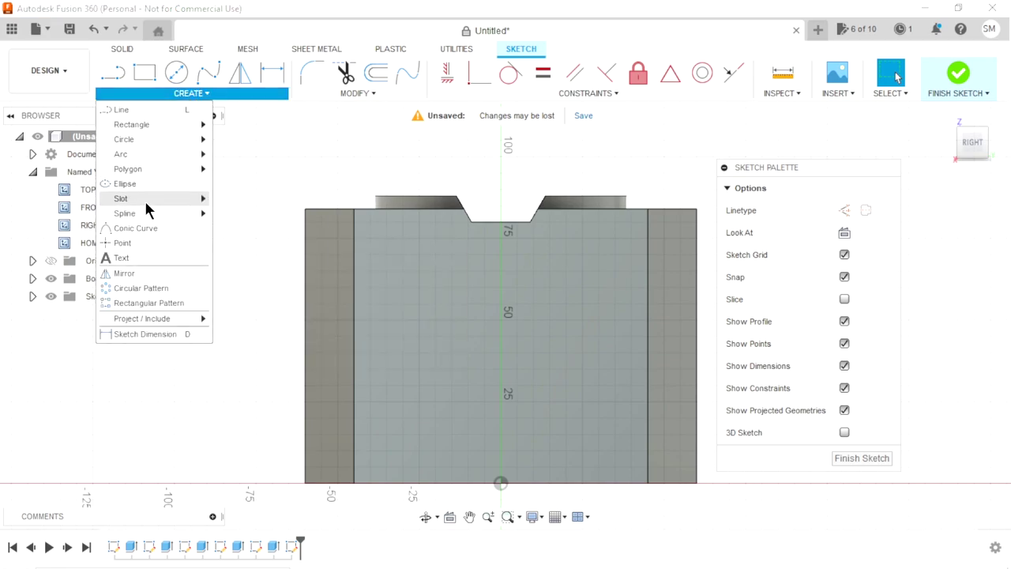
{"action": "left_click", "coordinate": [252, 198]}
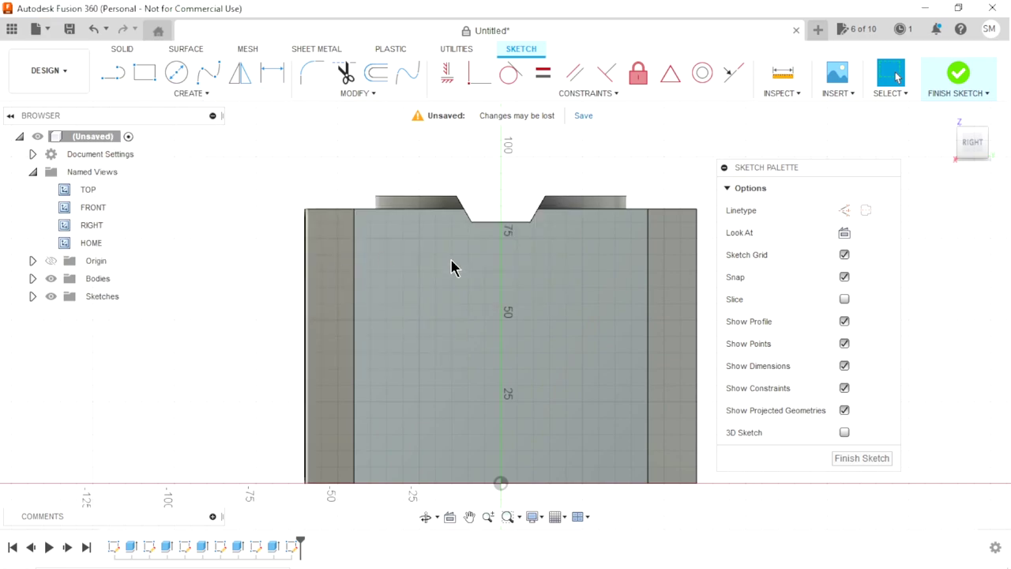
{"action": "left_click", "coordinate": [500, 207]}
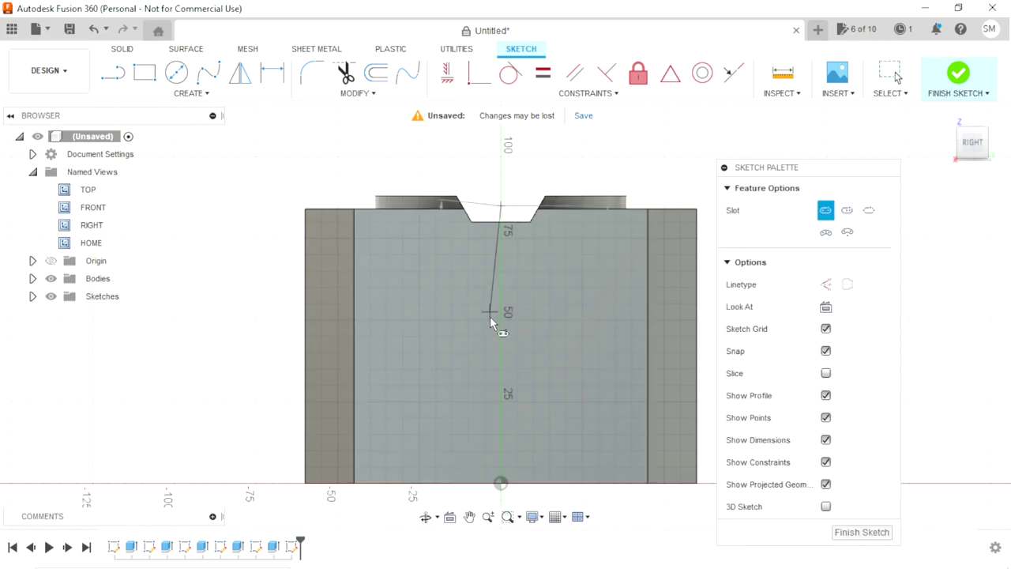
{"action": "left_click", "coordinate": [501, 355]}
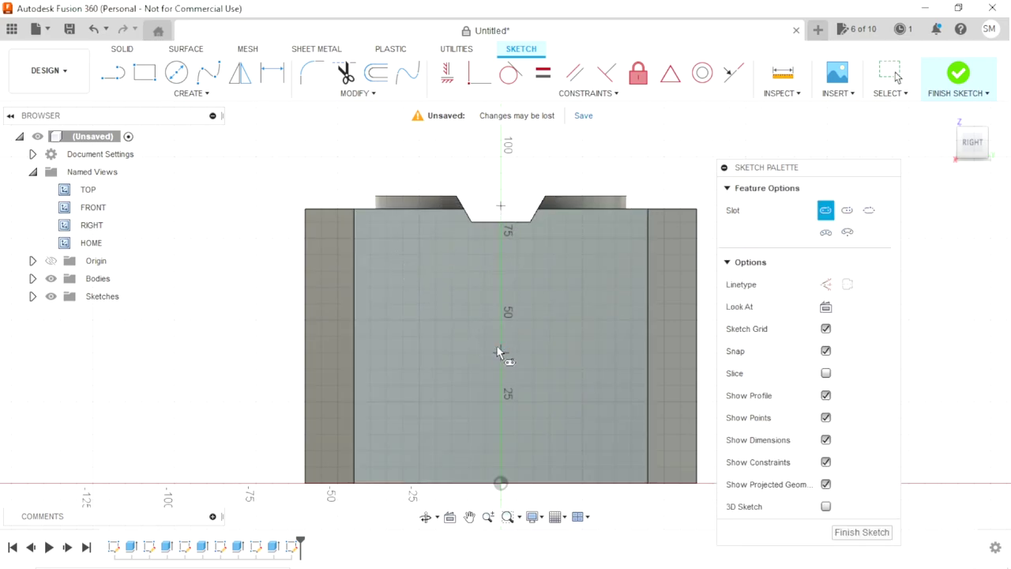
{"action": "left_click", "coordinate": [447, 286]}
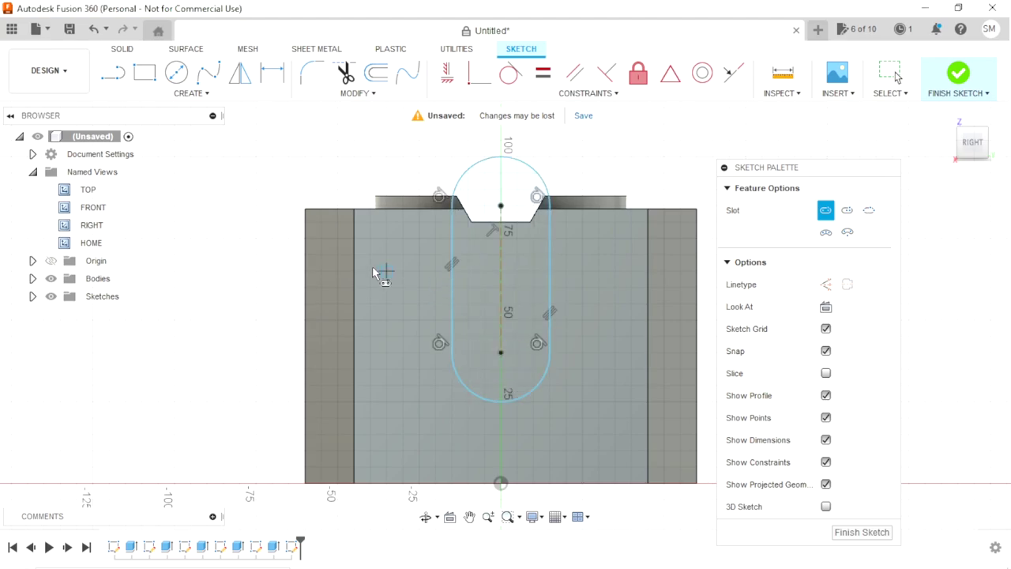
Step: Dimension the slot's rounded end to R17.5 mm
{"action": "left_click", "coordinate": [272, 73]}
{"action": "left_click", "coordinate": [535, 399]}
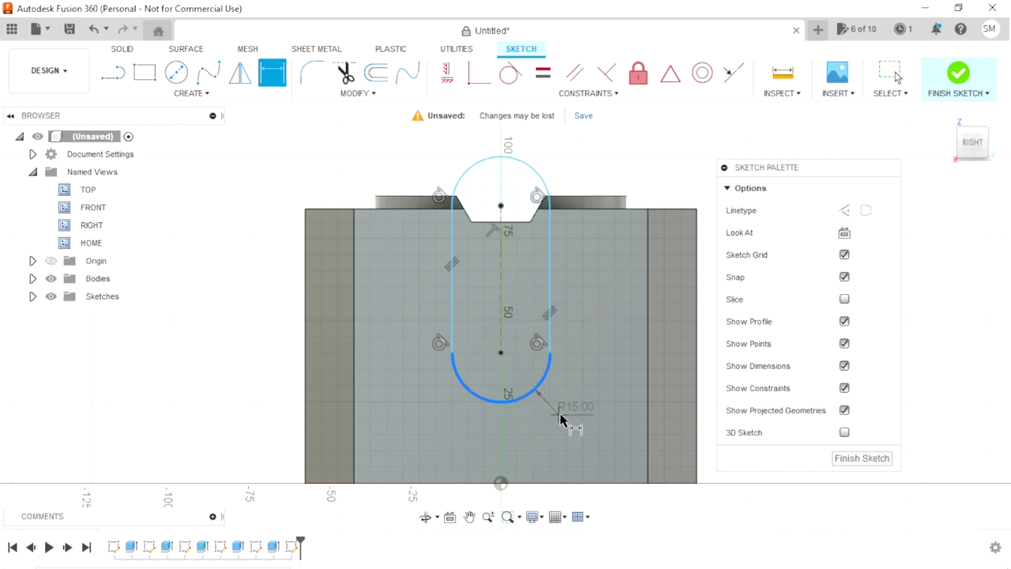
{"action": "left_click", "coordinate": [565, 421]}
{"action": "type", "text": "17.5"}
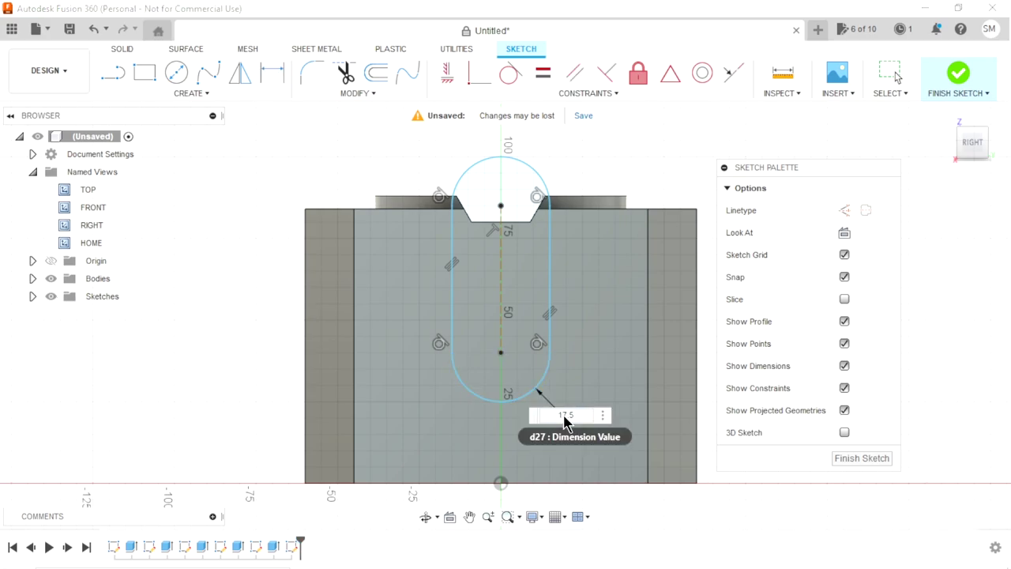
{"action": "key", "text": "Return"}
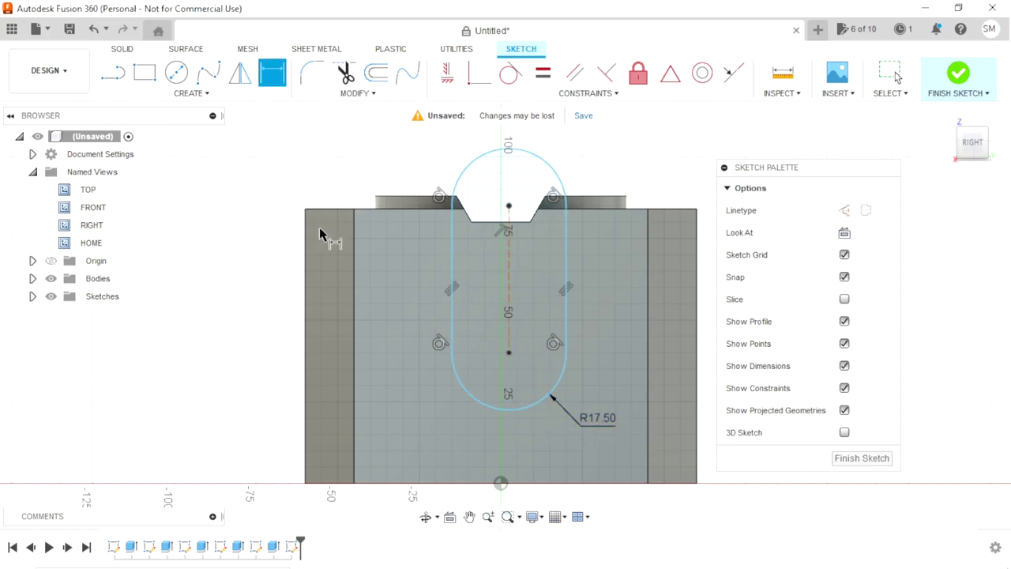
Step: Dimension the slot to 30 mm between centres and 57.50 mm above the block's bottom edge
{"action": "left_click", "coordinate": [510, 295]}
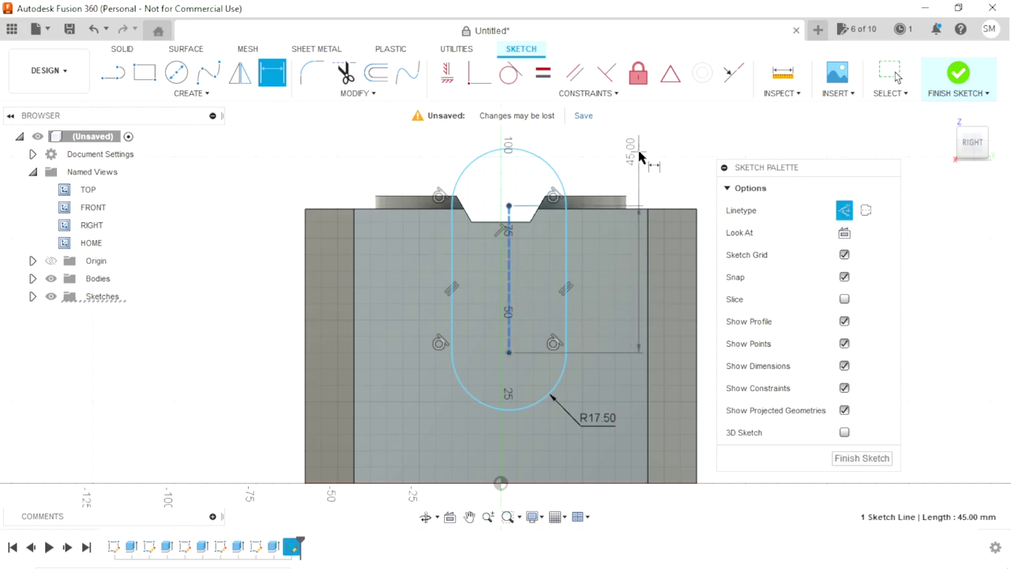
{"action": "left_click", "coordinate": [639, 162]}
{"action": "type", "text": "30"}
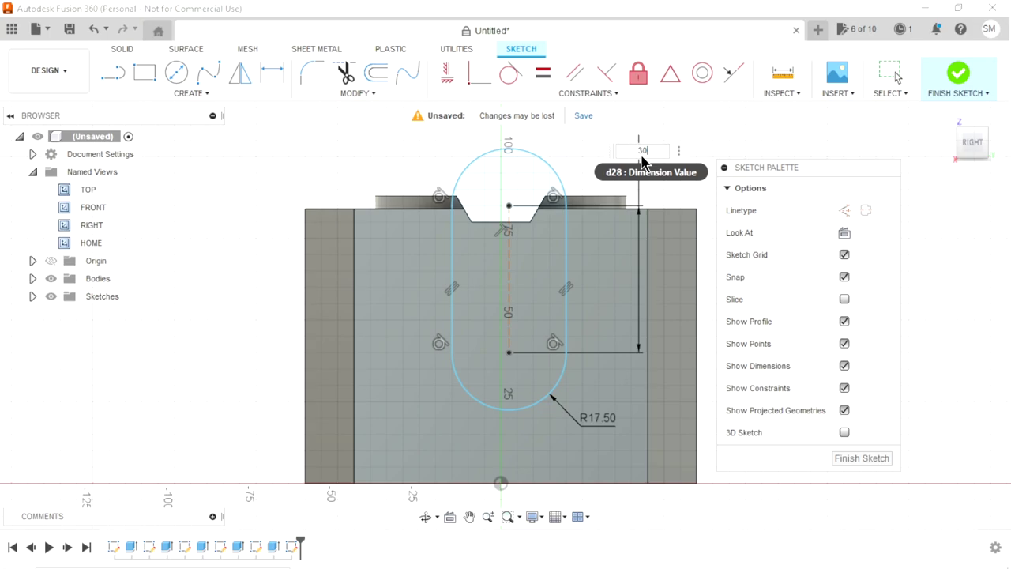
{"action": "key", "text": "Return"}
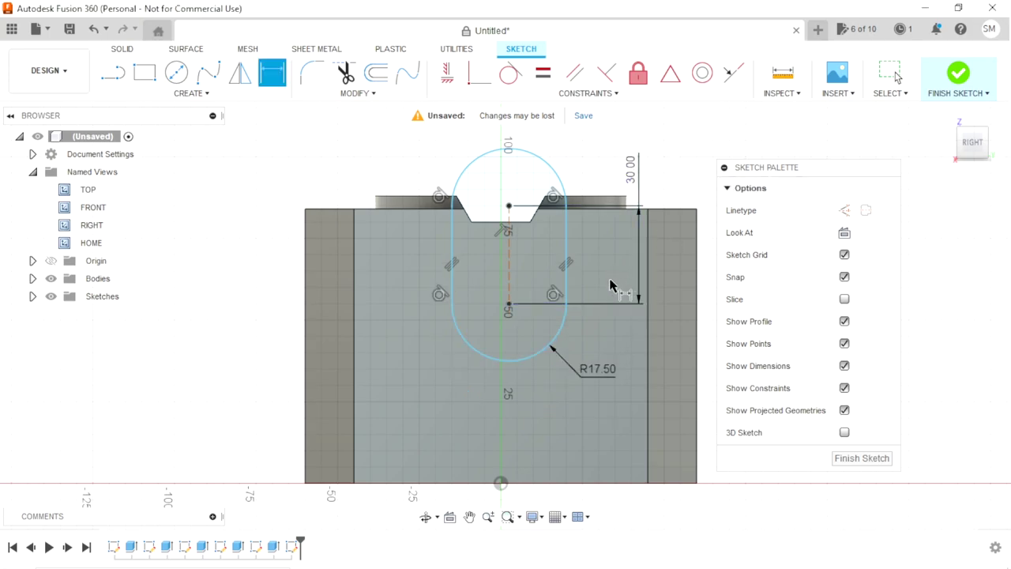
{"action": "scroll", "coordinate": [553, 358], "scroll_direction": "down", "scroll_amount": 1}
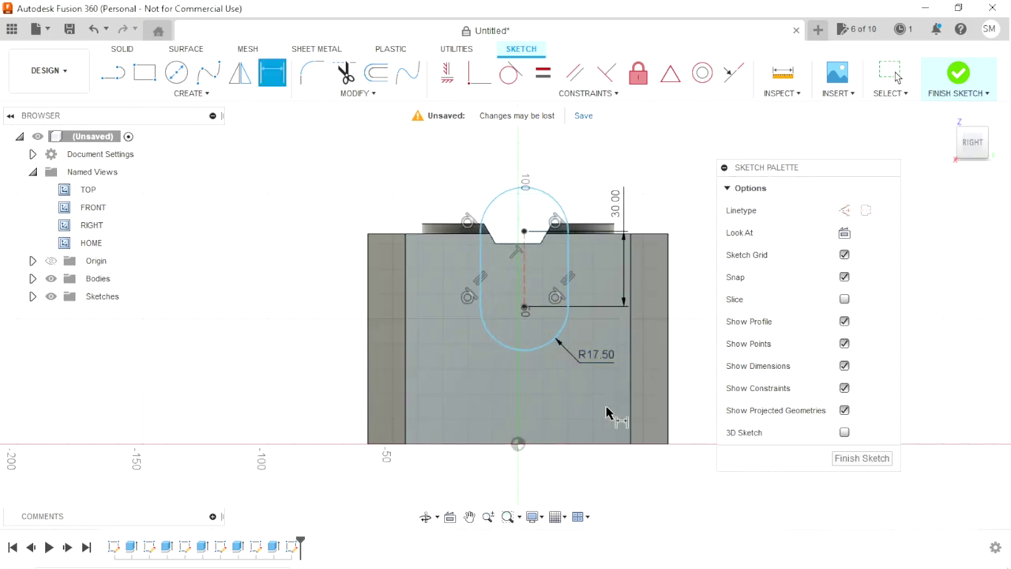
{"action": "left_click", "coordinate": [542, 446]}
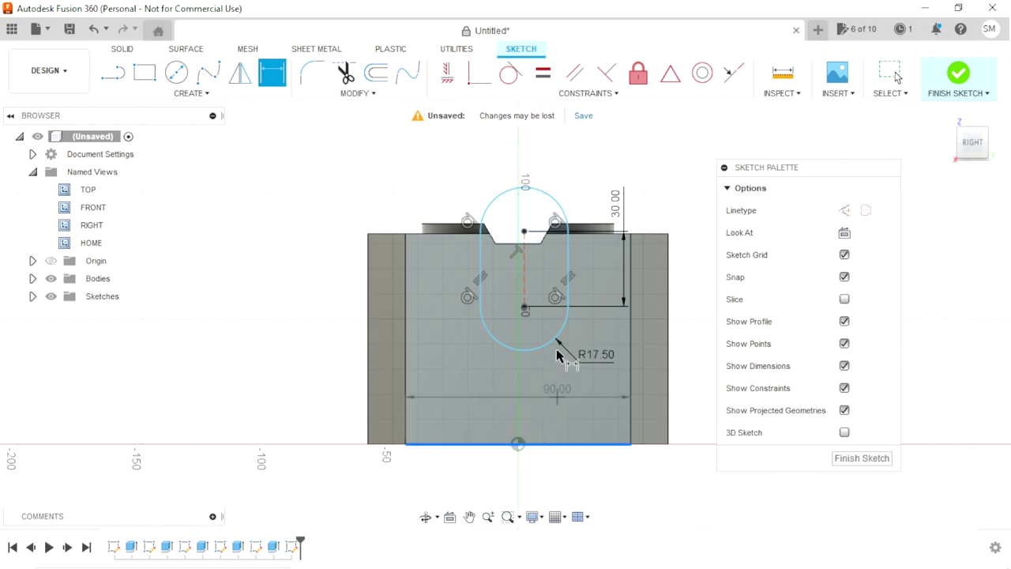
{"action": "left_click", "coordinate": [523, 306]}
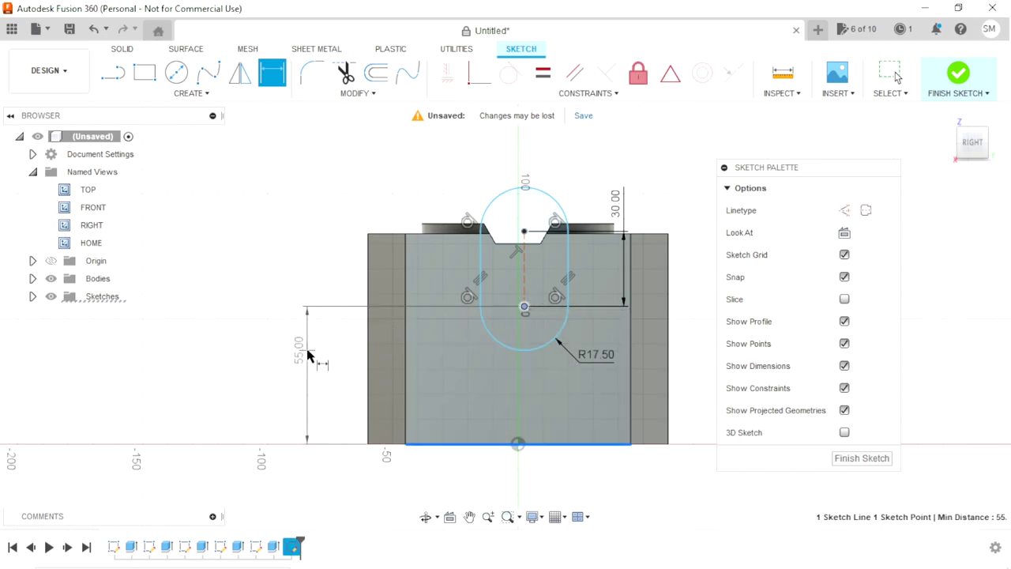
{"action": "left_click", "coordinate": [311, 349]}
{"action": "type", "text": "57.5"}
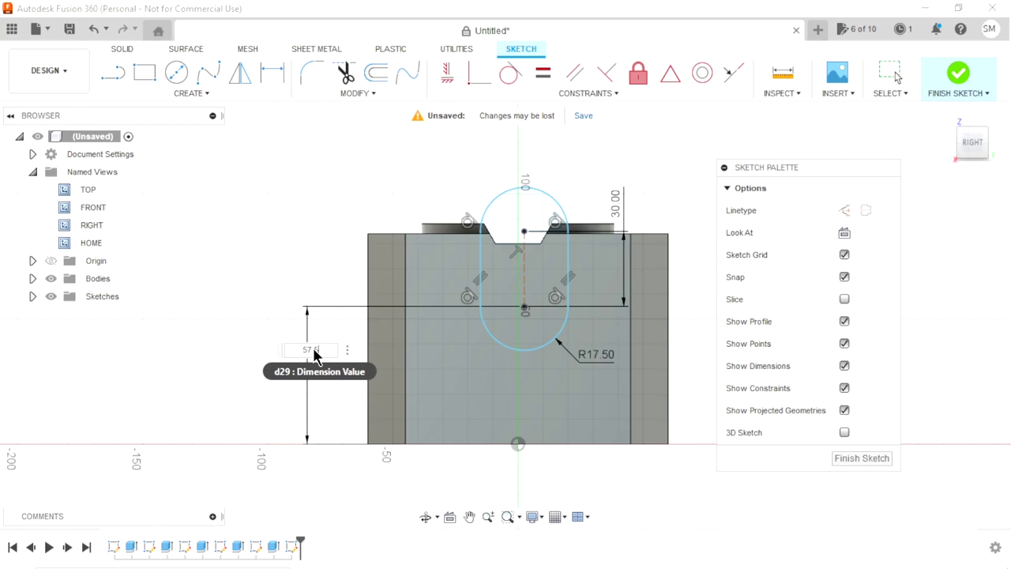
{"action": "key", "text": "Return"}
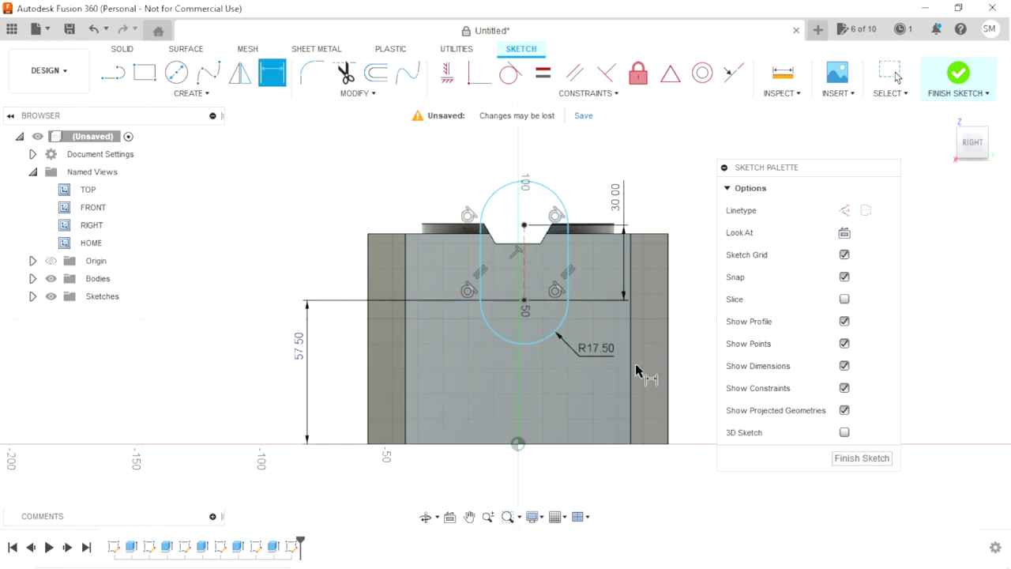
{"action": "scroll", "coordinate": [631, 359], "scroll_direction": "down", "scroll_amount": 1}
{"action": "scroll", "coordinate": [623, 350], "scroll_direction": "up", "scroll_amount": 1}
{"action": "scroll", "coordinate": [600, 296], "scroll_direction": "up", "scroll_amount": 1}
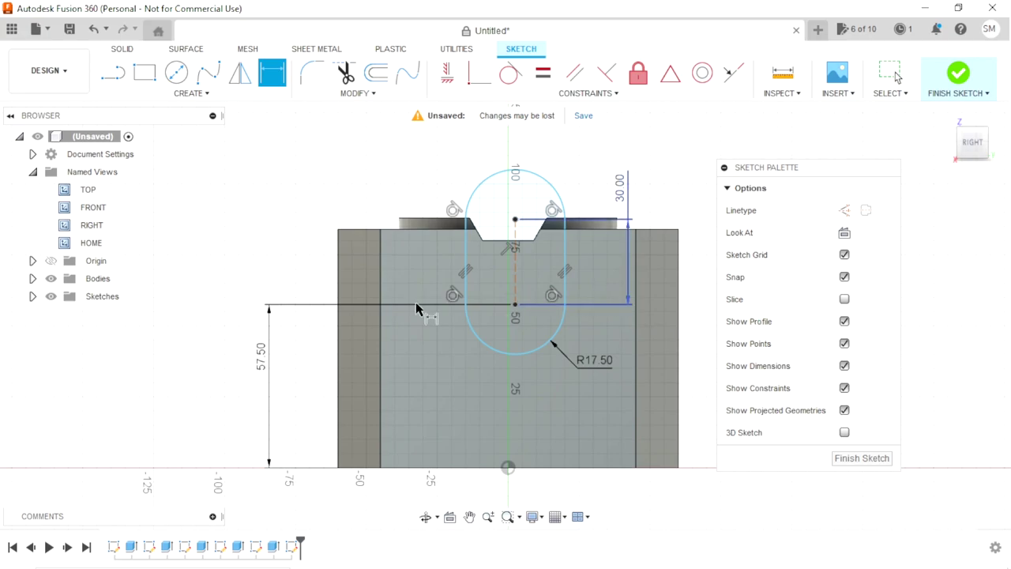
Step: Align the slot centre vertically with the origin and finish the sketch
{"action": "key", "text": "Escape"}
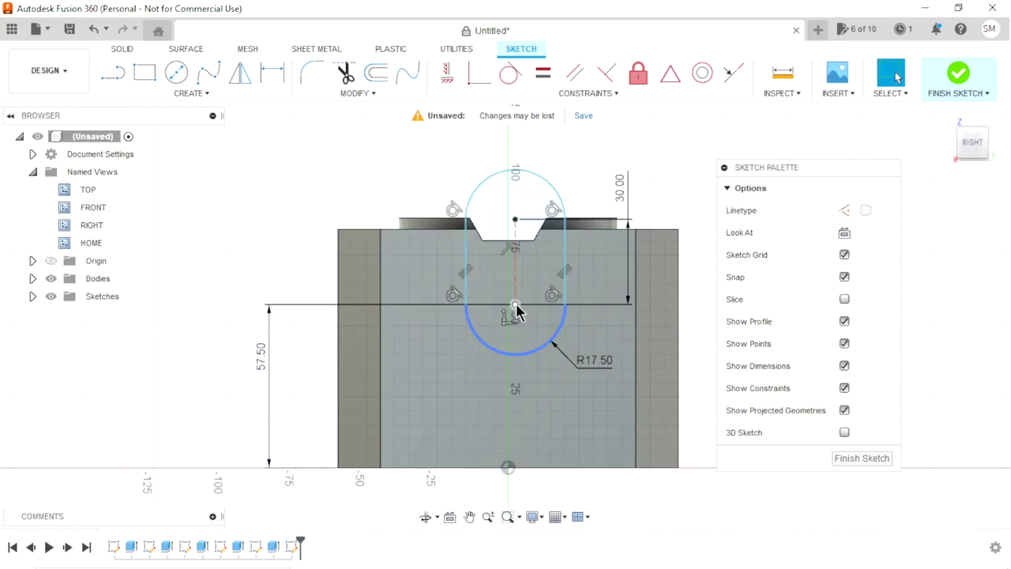
{"action": "scroll", "coordinate": [518, 315], "scroll_direction": "down", "scroll_amount": 3}
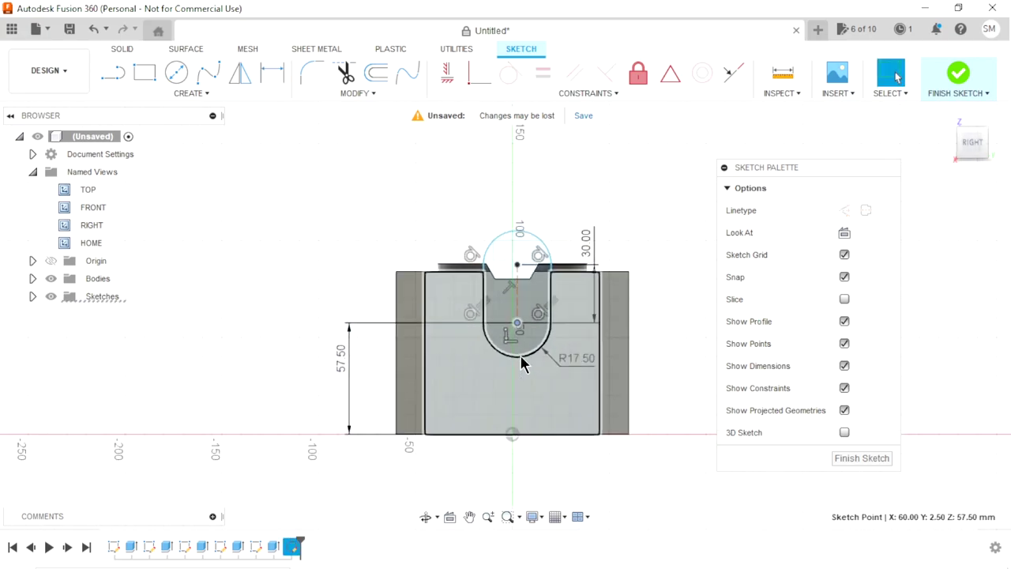
{"action": "left_click", "coordinate": [514, 427]}
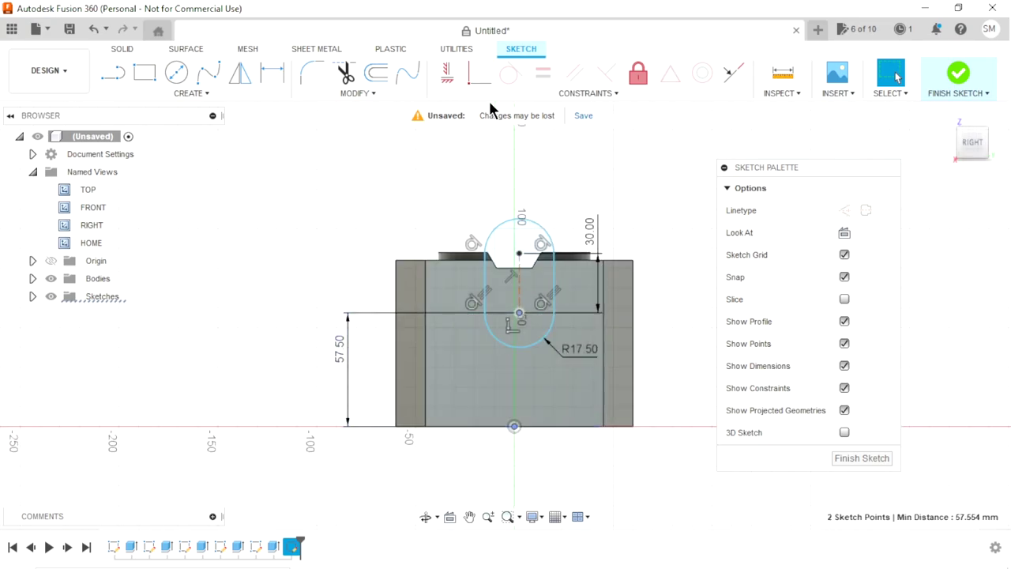
{"action": "left_click", "coordinate": [446, 75]}
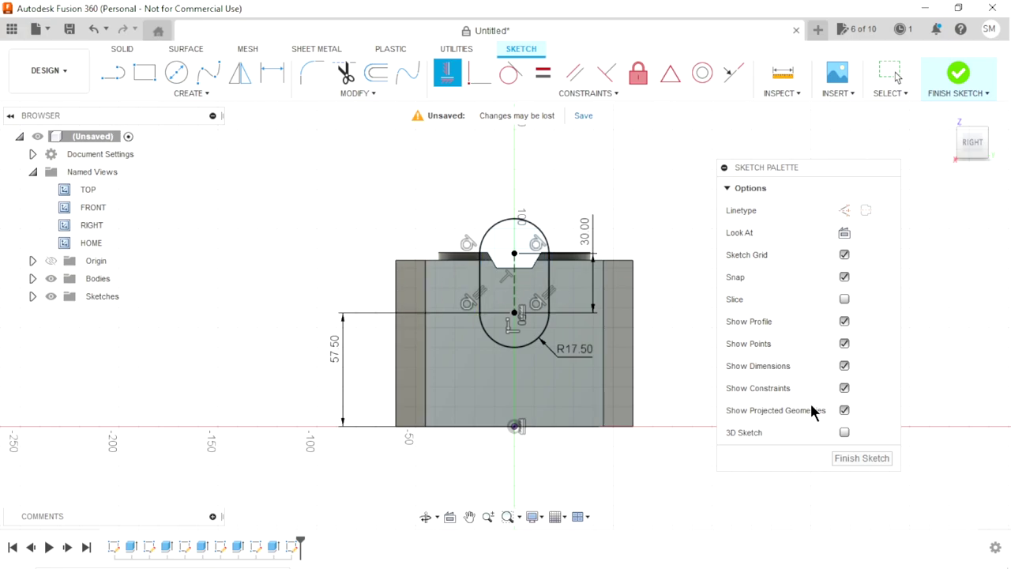
{"action": "left_click", "coordinate": [862, 458]}
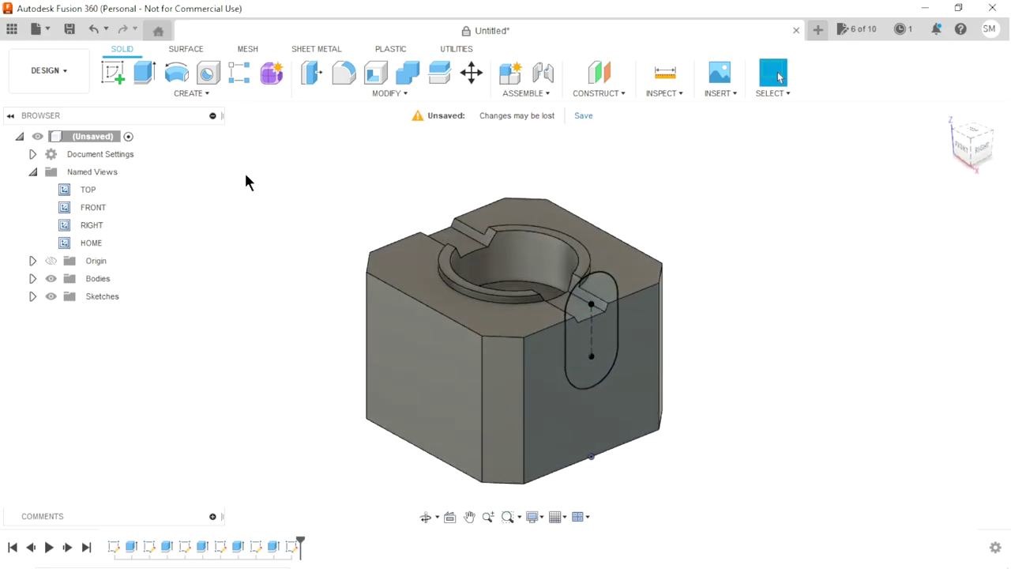
Step: Extrude both slot profiles as a cut 8 mm deep into the block's side face
{"action": "left_click", "coordinate": [145, 77]}
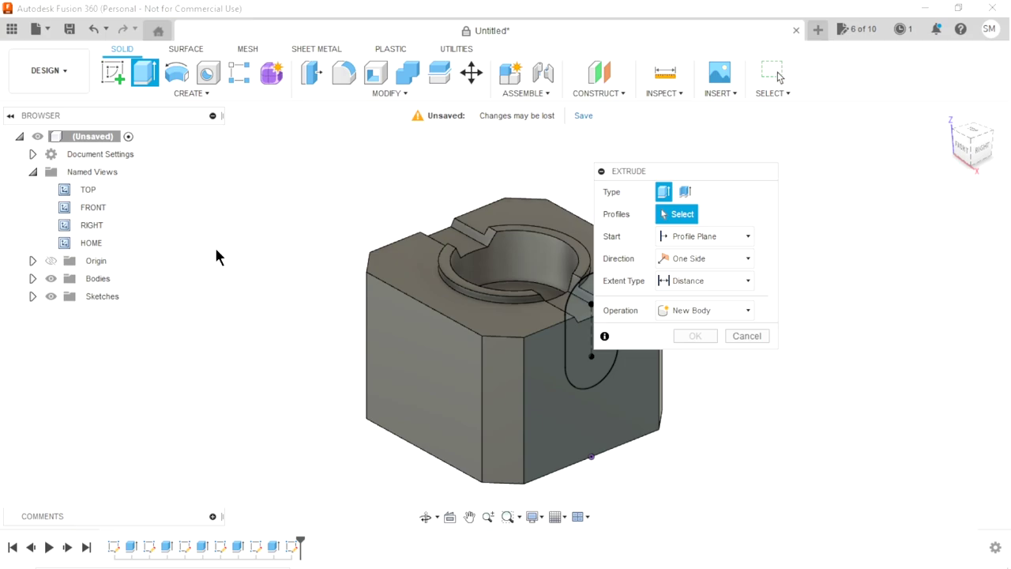
{"action": "left_click_drag", "start_coordinate": [628, 170], "coordinate": [732, 152]}
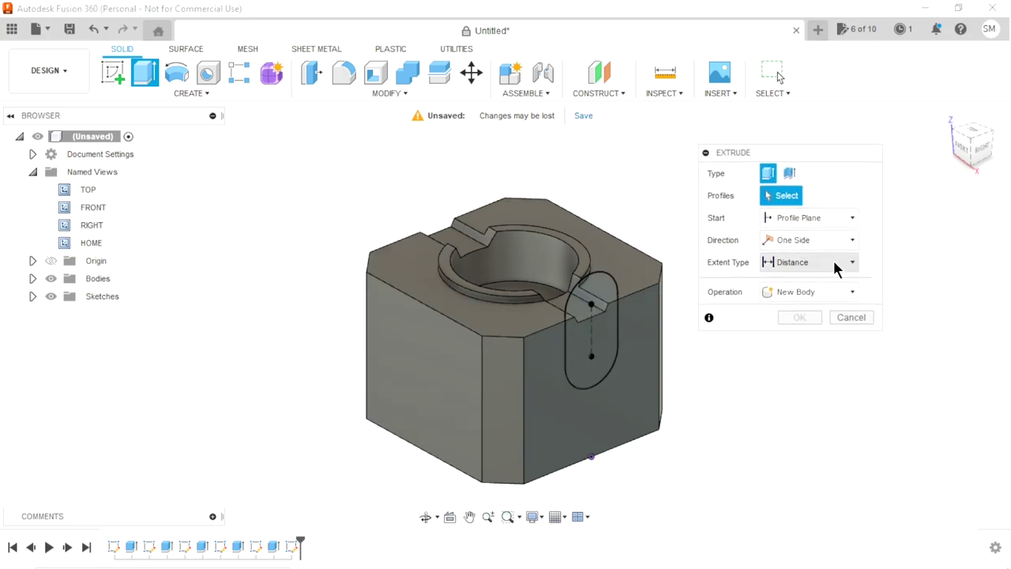
{"action": "left_click", "coordinate": [602, 359]}
{"action": "left_click", "coordinate": [599, 304]}
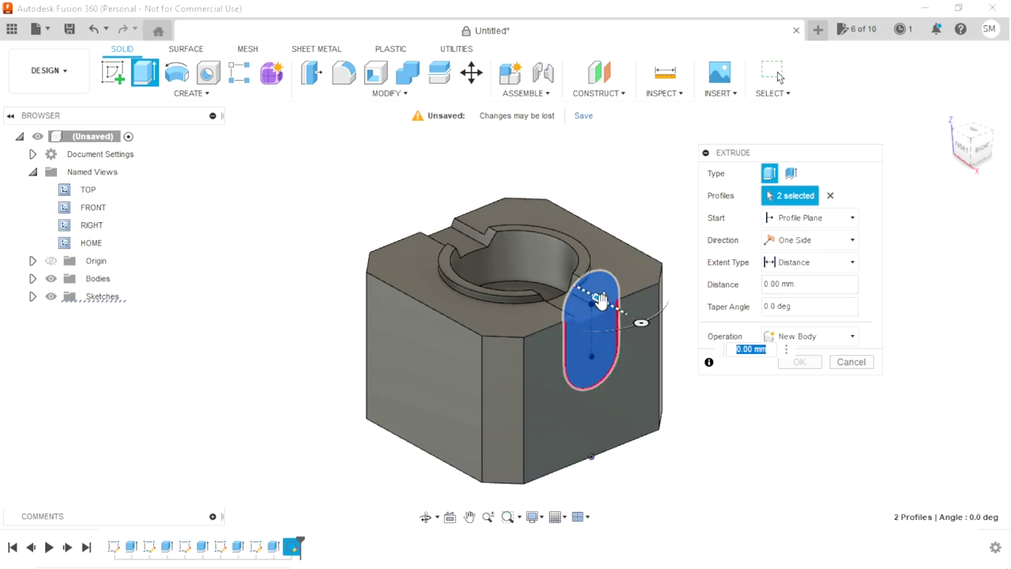
{"action": "left_click_drag", "start_coordinate": [600, 299], "coordinate": [555, 276]}
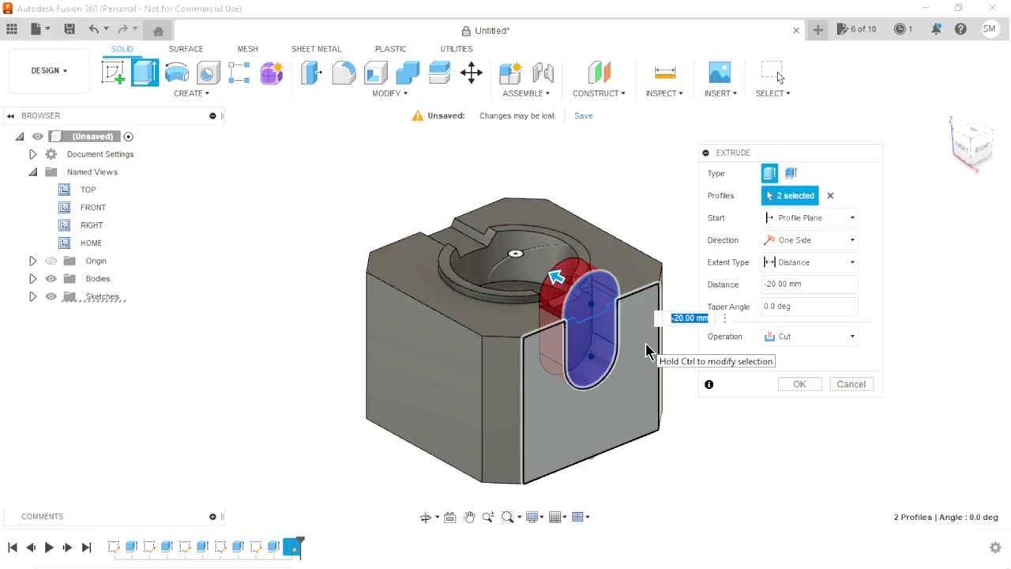
{"action": "key", "text": "Return"}
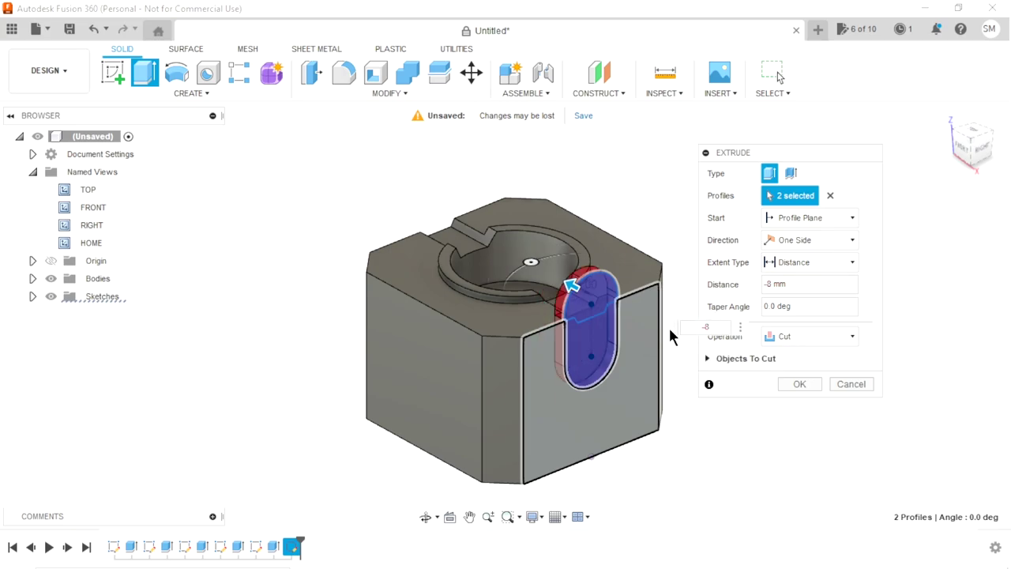
{"action": "left_click", "coordinate": [798, 388]}
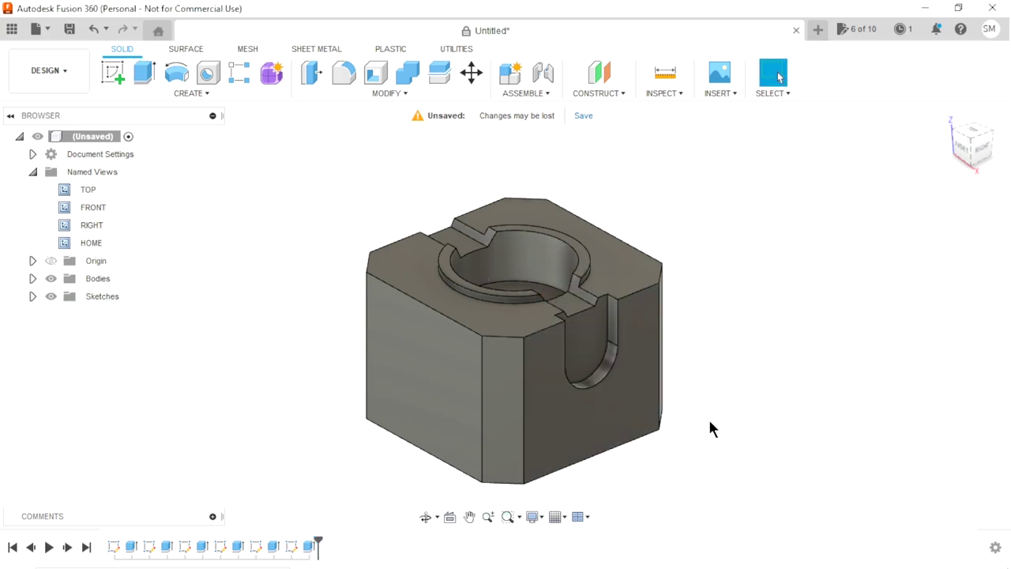
{"action": "mouse_move", "coordinate": [706, 415]}
{"action": "middle_mouse_down"}
{"action": "mouse_move", "coordinate": [563, 336]}
{"action": "mouse_move", "coordinate": [582, 428]}
{"action": "middle_mouse_up"}
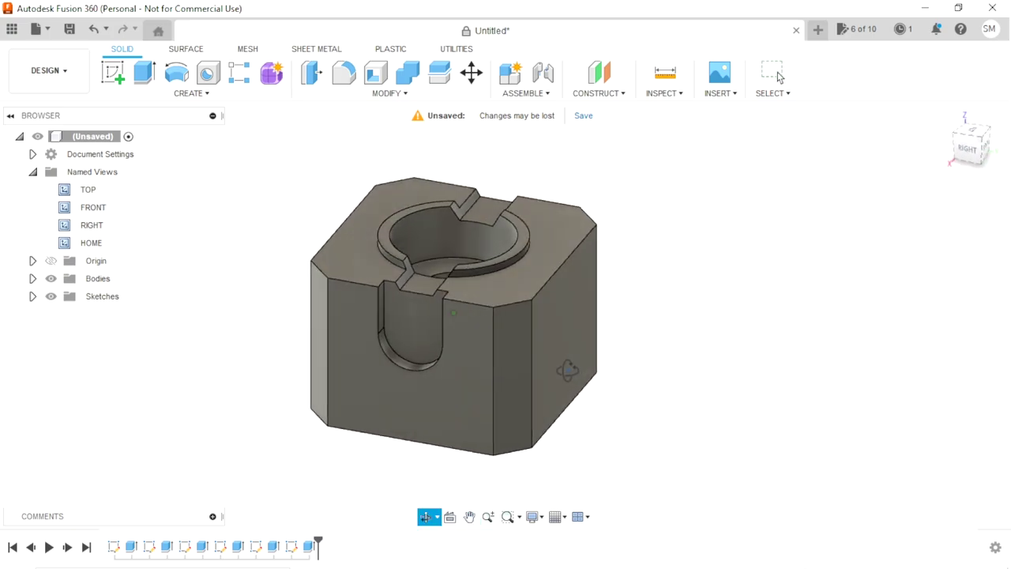
{"action": "scroll", "coordinate": [462, 337], "scroll_direction": "up", "scroll_amount": 2}
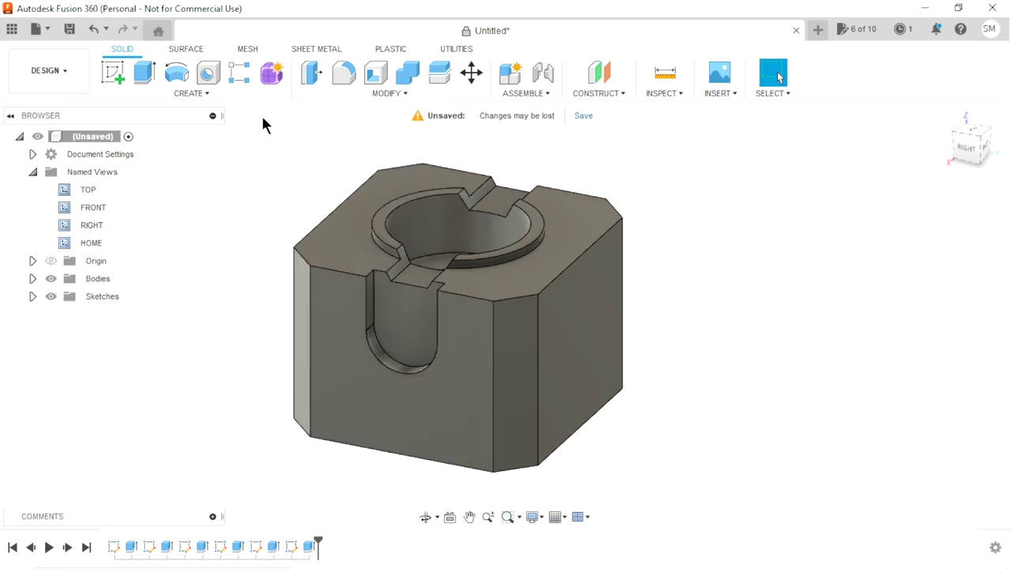
Step: Start a distance-and-angle chamfer on the slot recess's U-shaped edge chain
{"action": "left_click", "coordinate": [210, 91]}
{"action": "mouse_move", "coordinate": [389, 93]}
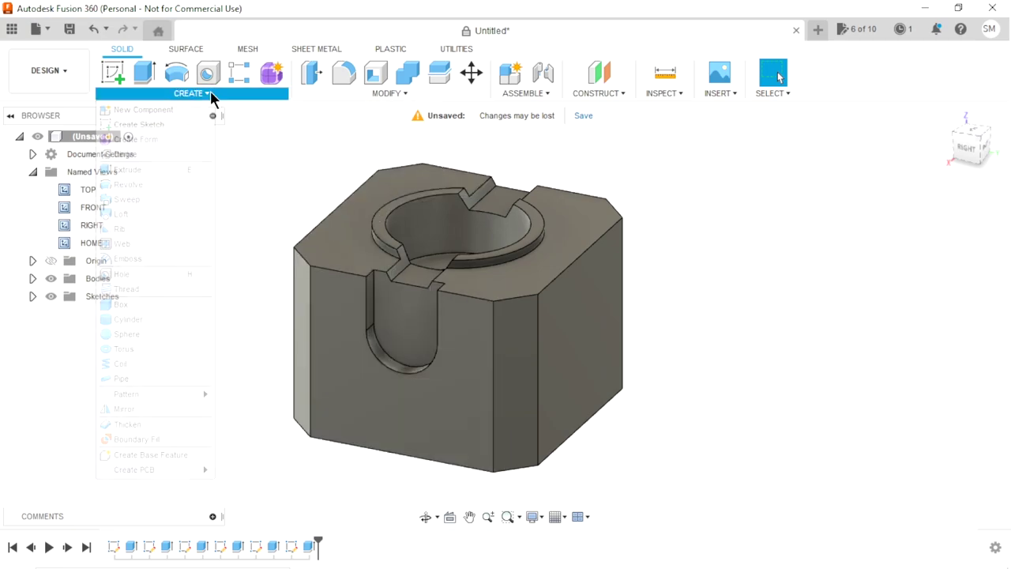
{"action": "left_click", "coordinate": [372, 90]}
{"action": "left_click", "coordinate": [368, 90]}
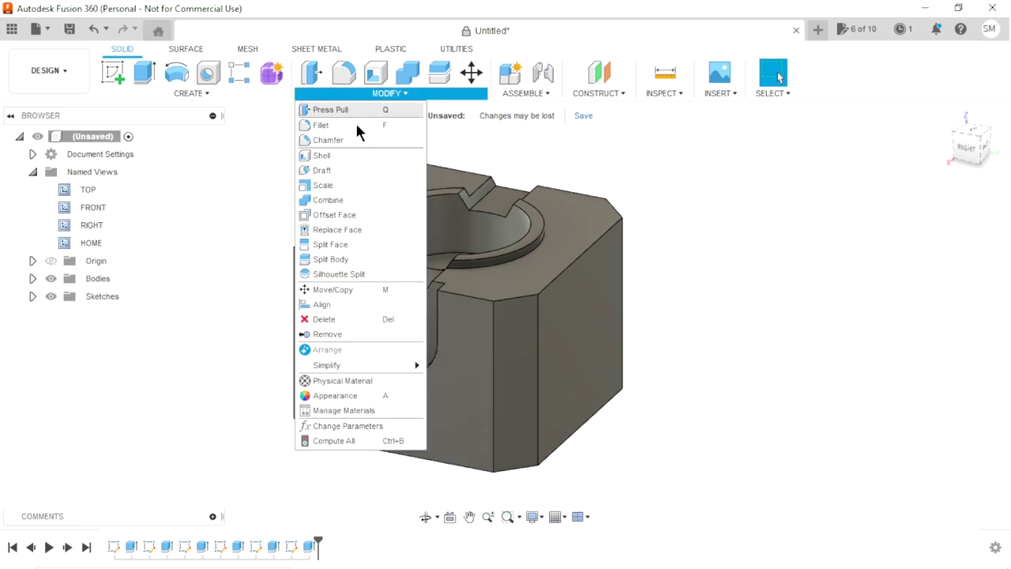
{"action": "left_click", "coordinate": [347, 141]}
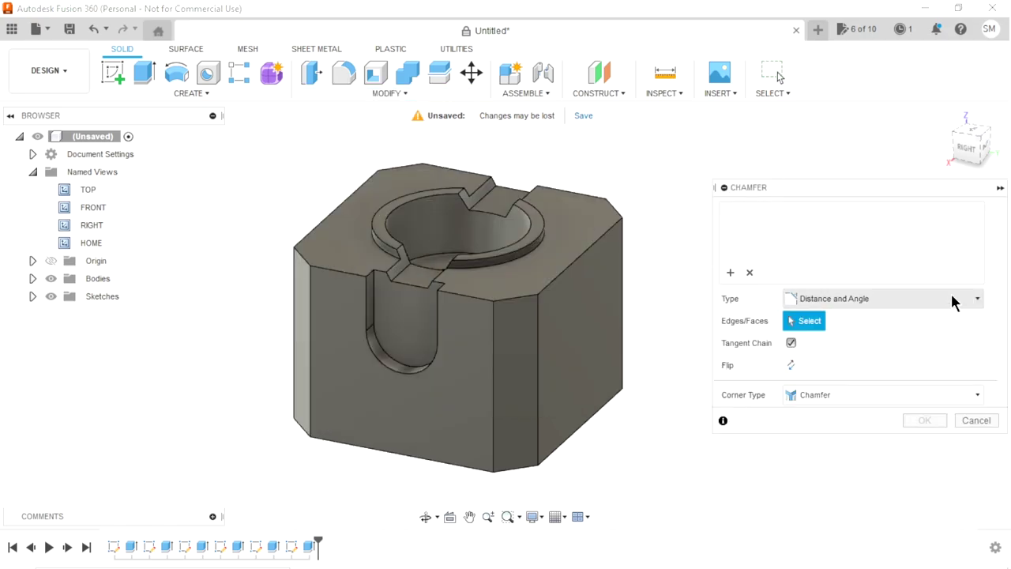
{"action": "left_click", "coordinate": [924, 299]}
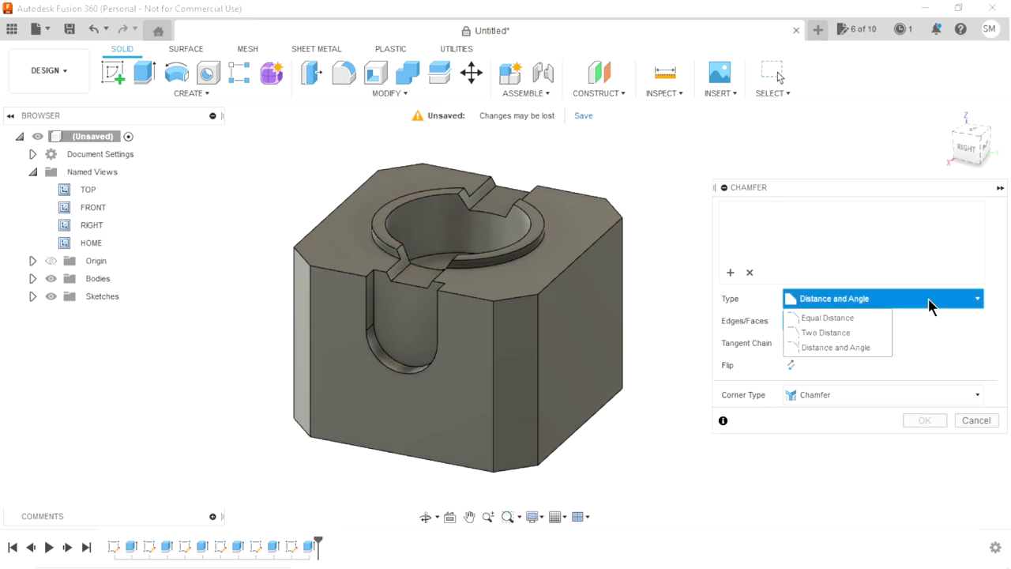
{"action": "left_click", "coordinate": [864, 354]}
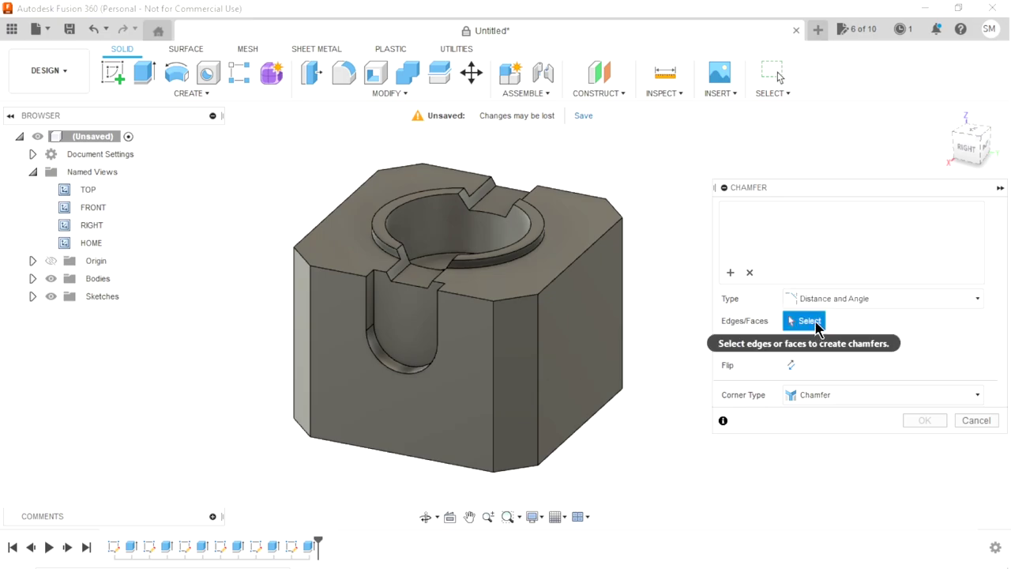
{"action": "left_click", "coordinate": [367, 304]}
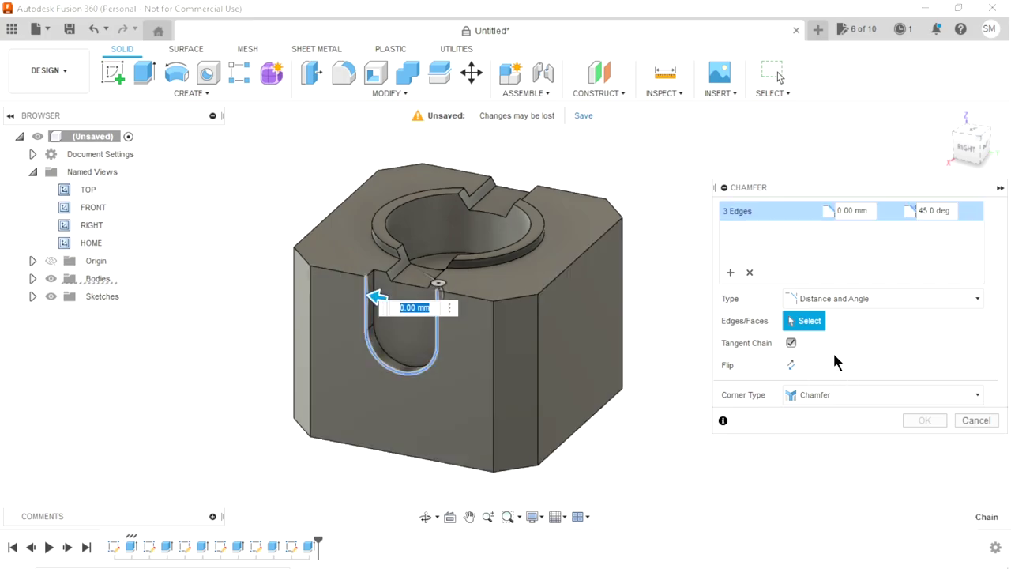
Step: Set the chamfer to 13.85 mm distance at a 30° angle and apply it
{"action": "left_click", "coordinate": [847, 211]}
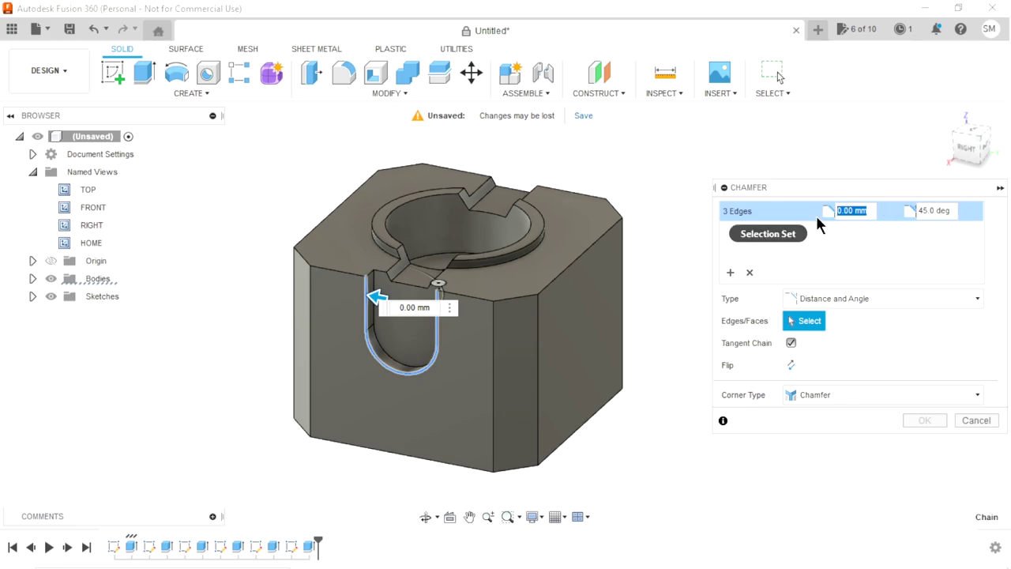
{"action": "type", "text": "1"}
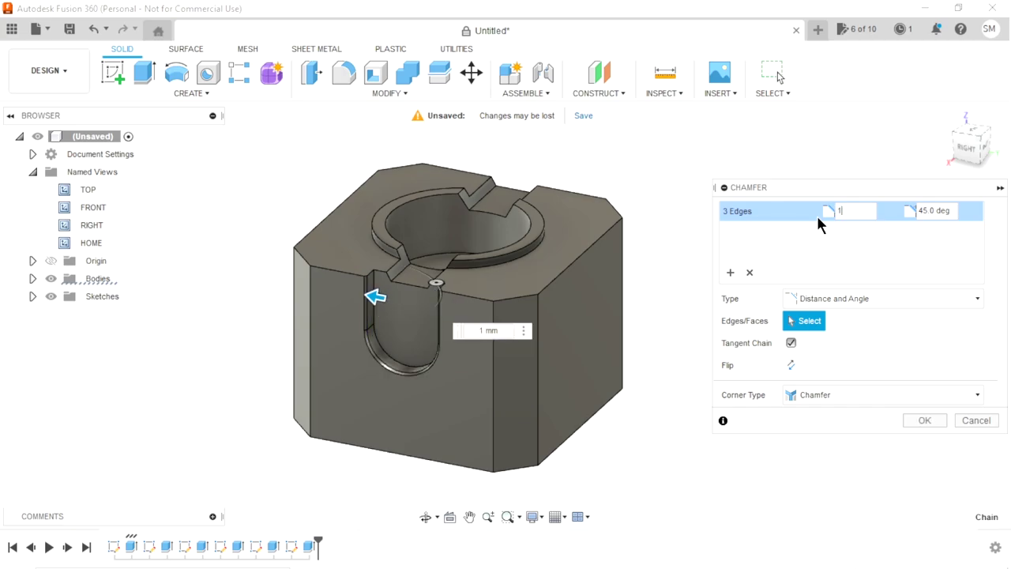
{"action": "type", "text": "3.85"}
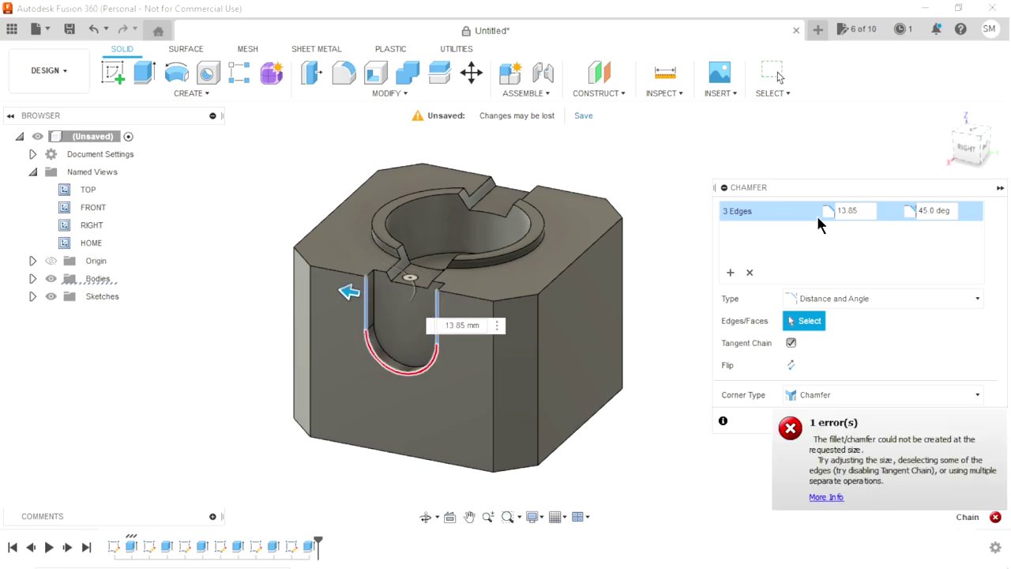
{"action": "left_click", "coordinate": [952, 211]}
{"action": "type", "text": "30"}
{"action": "key", "text": "Tab"}
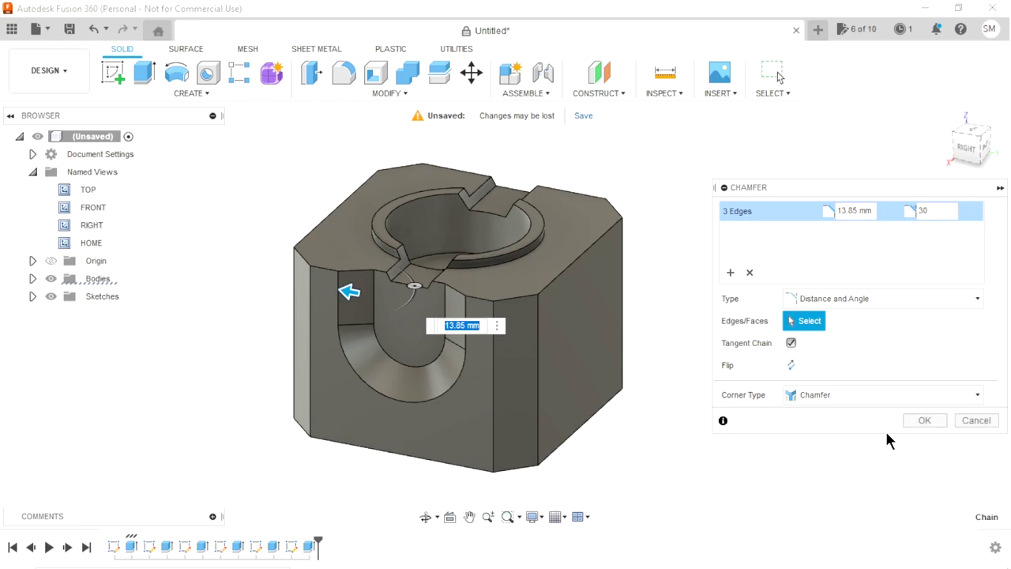
{"action": "left_click", "coordinate": [921, 420]}
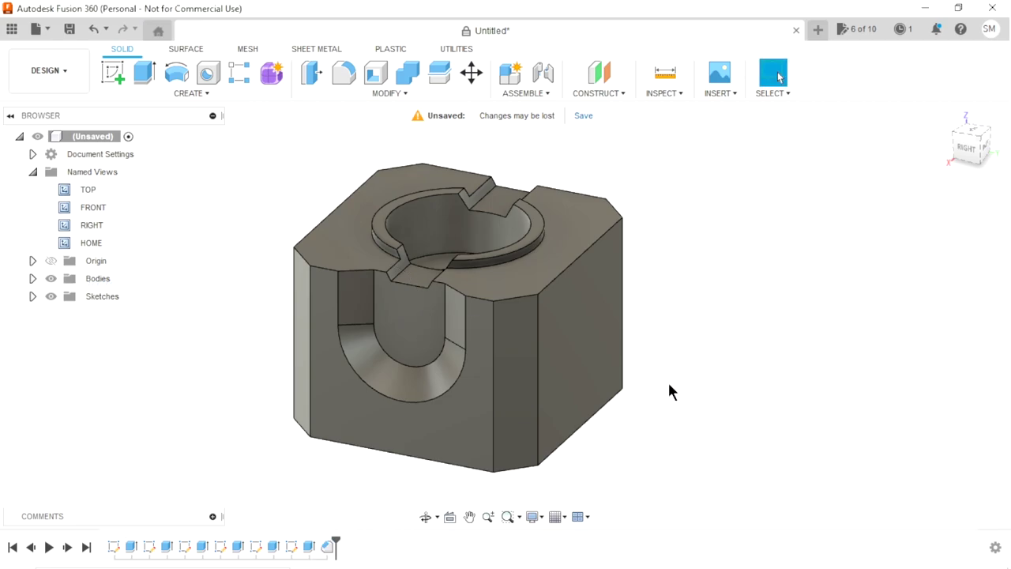
Step: Start a circular feature pattern of the slot cut and its chamfer
{"action": "mouse_move", "coordinate": [596, 357]}
{"action": "middle_mouse_down", "text": "shift"}
{"action": "mouse_move", "coordinate": [540, 329]}
{"action": "mouse_move", "coordinate": [559, 348]}
{"action": "middle_mouse_up", "text": "shift"}
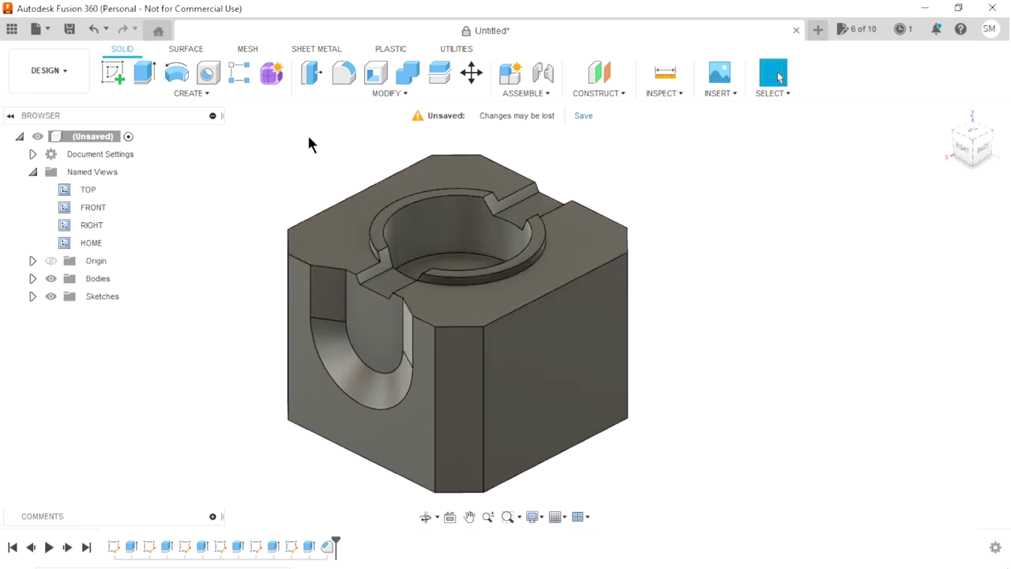
{"action": "left_click", "coordinate": [241, 75]}
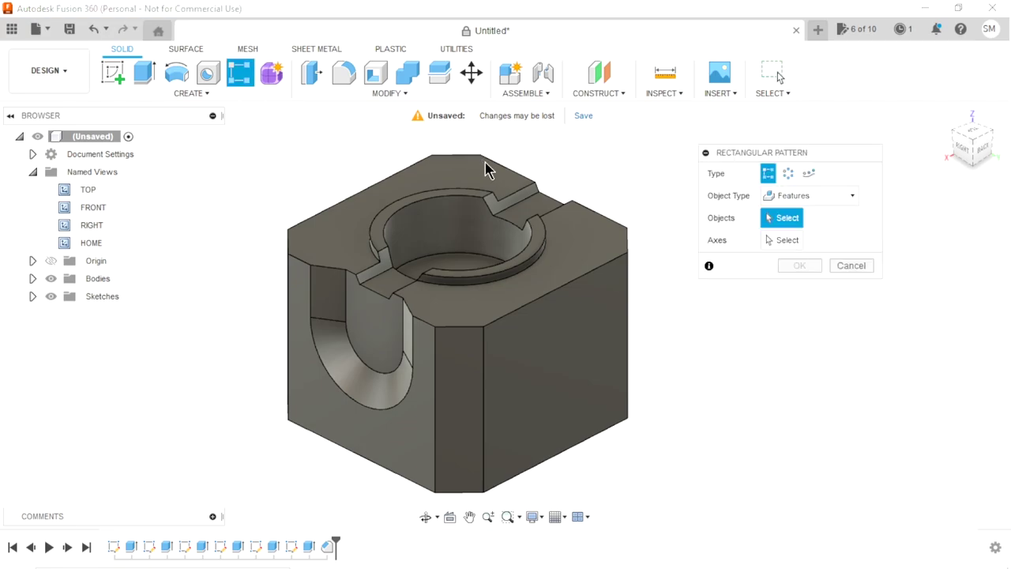
{"action": "left_click", "coordinate": [787, 173]}
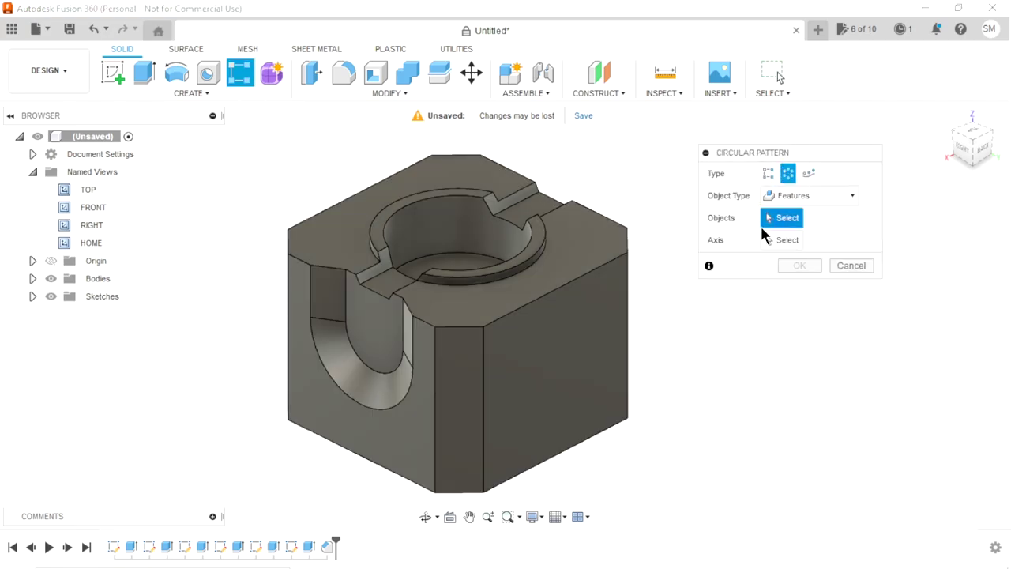
{"action": "left_click", "coordinate": [852, 195]}
{"action": "left_click", "coordinate": [802, 244]}
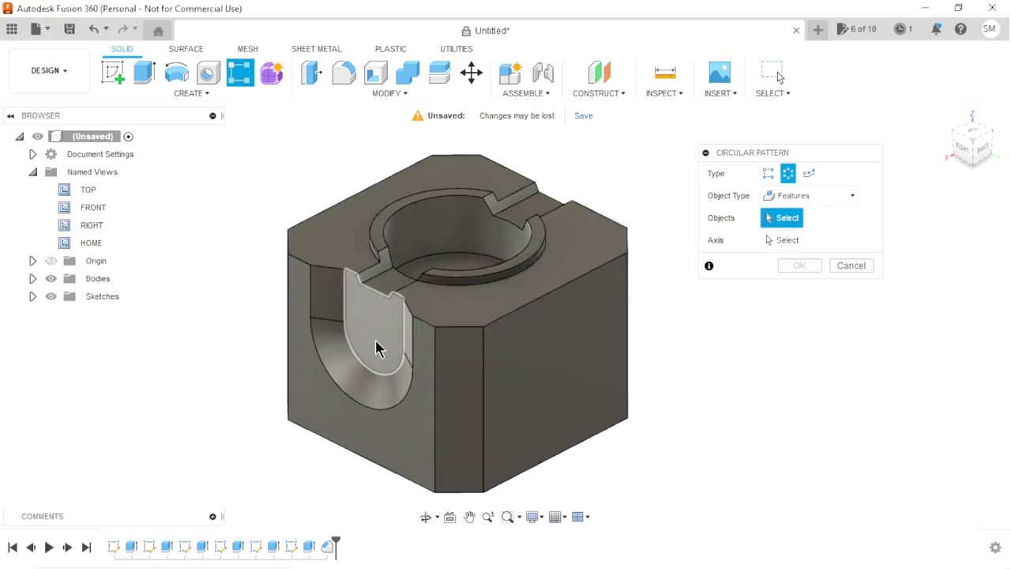
{"action": "left_click", "coordinate": [375, 341]}
{"action": "left_click", "coordinate": [352, 316]}
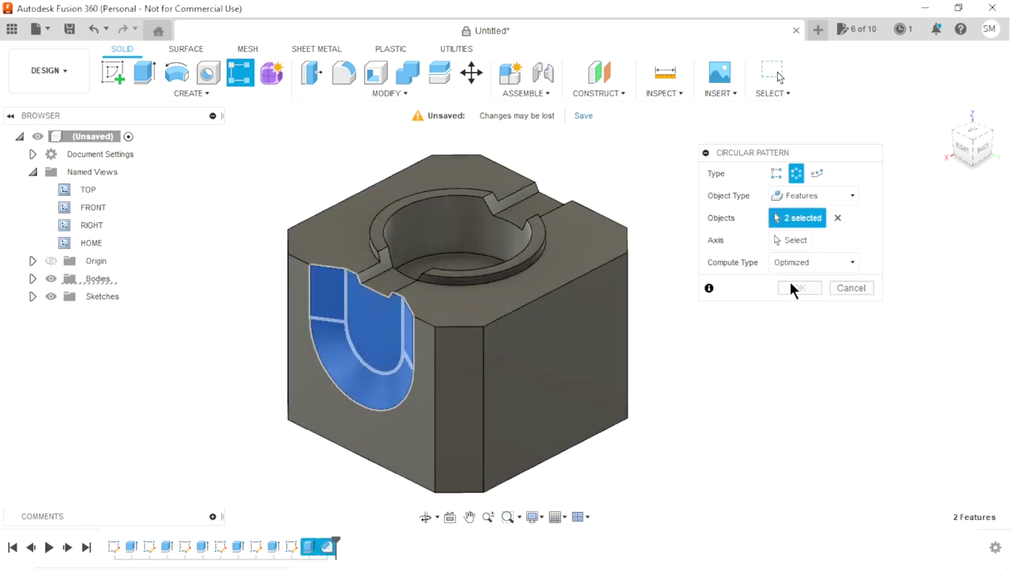
Step: Pattern the slot around the ring's circular edge axis with quantity 4
{"action": "left_click", "coordinate": [786, 241]}
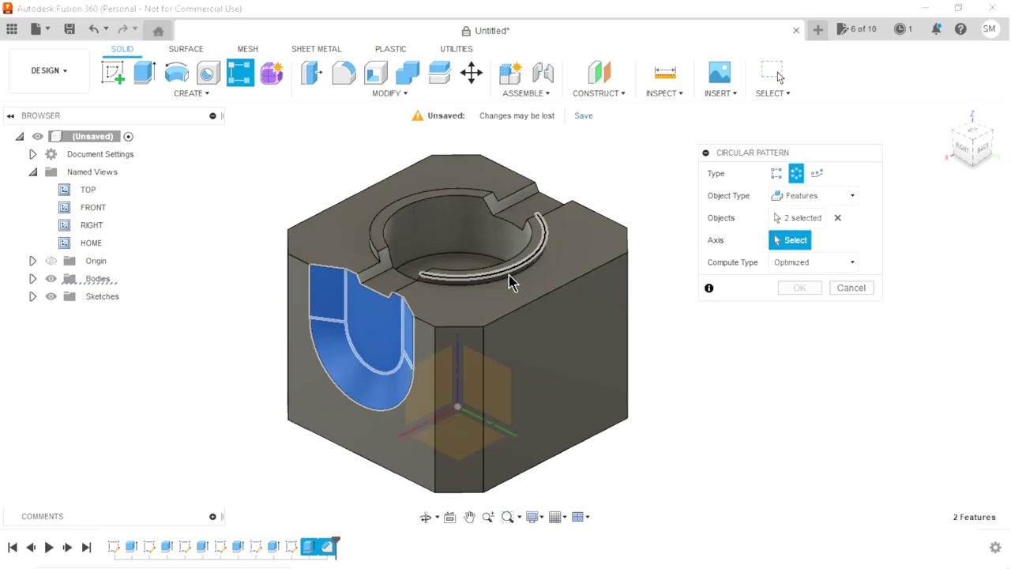
{"action": "scroll", "coordinate": [509, 284], "scroll_direction": "up", "scroll_amount": 5}
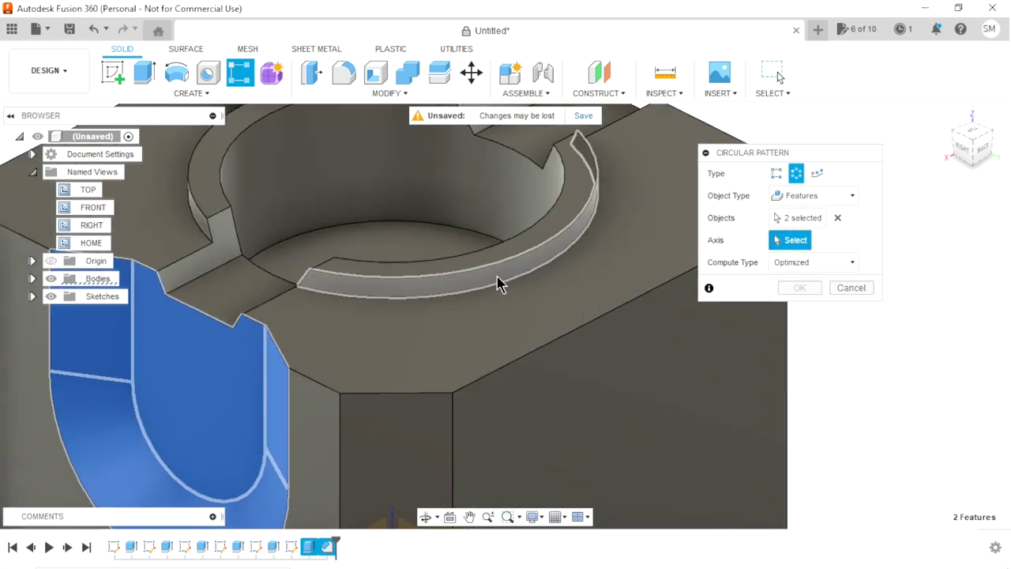
{"action": "left_click", "coordinate": [498, 282]}
{"action": "scroll", "coordinate": [535, 305], "scroll_direction": "down", "scroll_amount": 2}
{"action": "scroll", "coordinate": [521, 316], "scroll_direction": "down", "scroll_amount": 3}
{"action": "scroll", "coordinate": [521, 316], "scroll_direction": "down", "scroll_amount": 2}
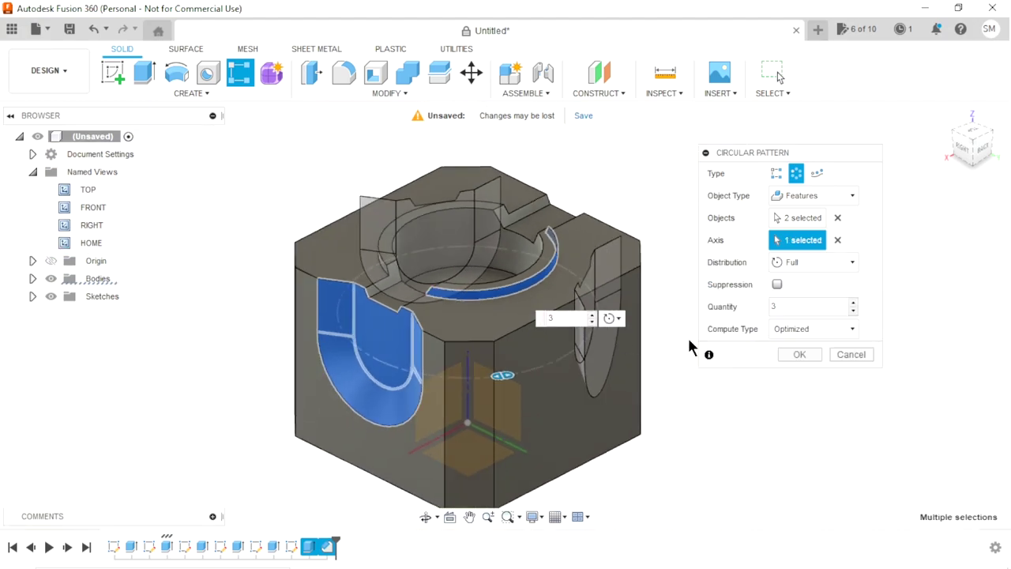
{"action": "left_click", "coordinate": [852, 302]}
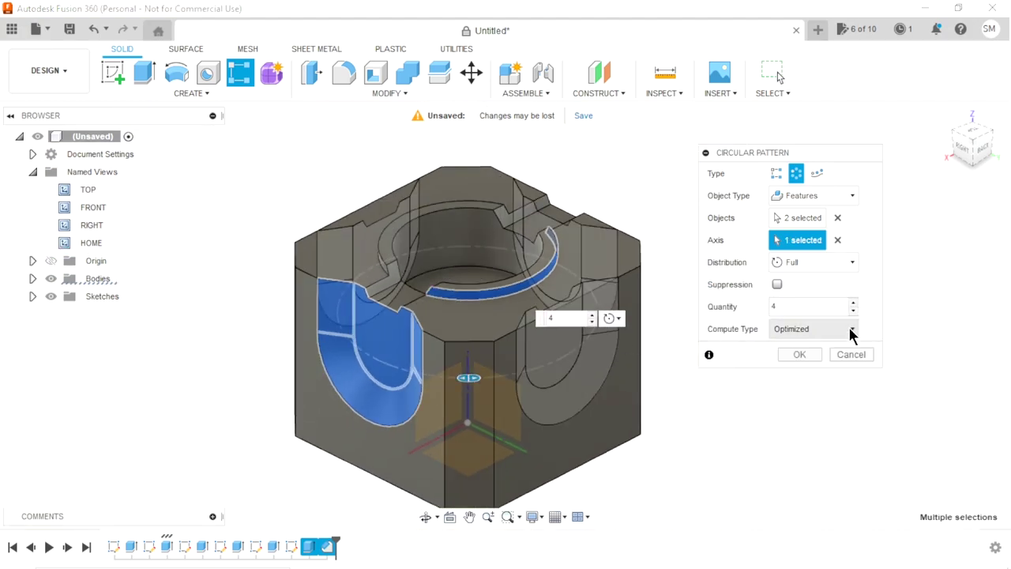
{"action": "left_click", "coordinate": [851, 330]}
{"action": "left_click", "coordinate": [817, 346]}
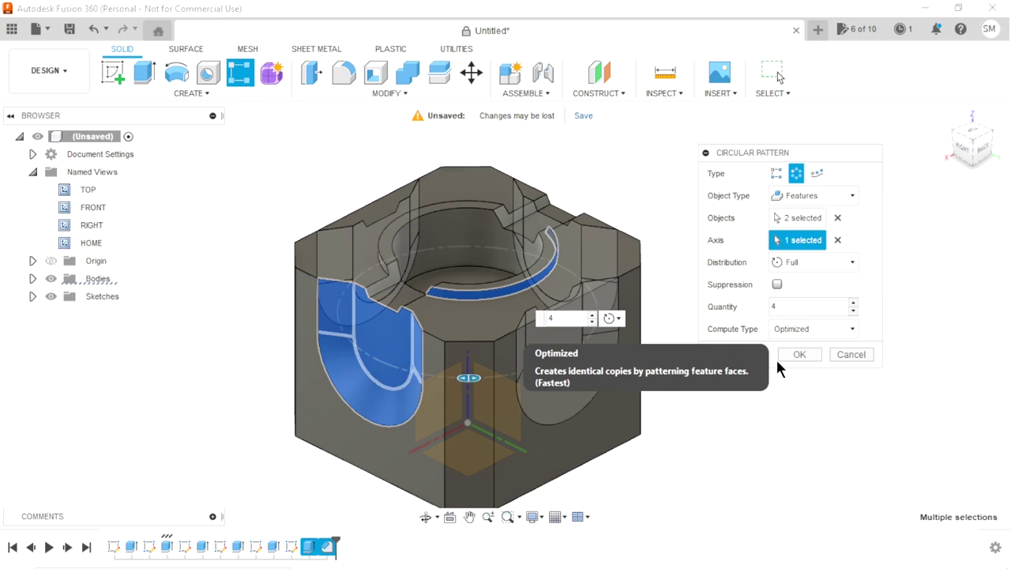
{"action": "left_click", "coordinate": [779, 357]}
{"action": "middle_click_drag", "start_coordinate": [689, 406], "coordinate": [645, 388]}
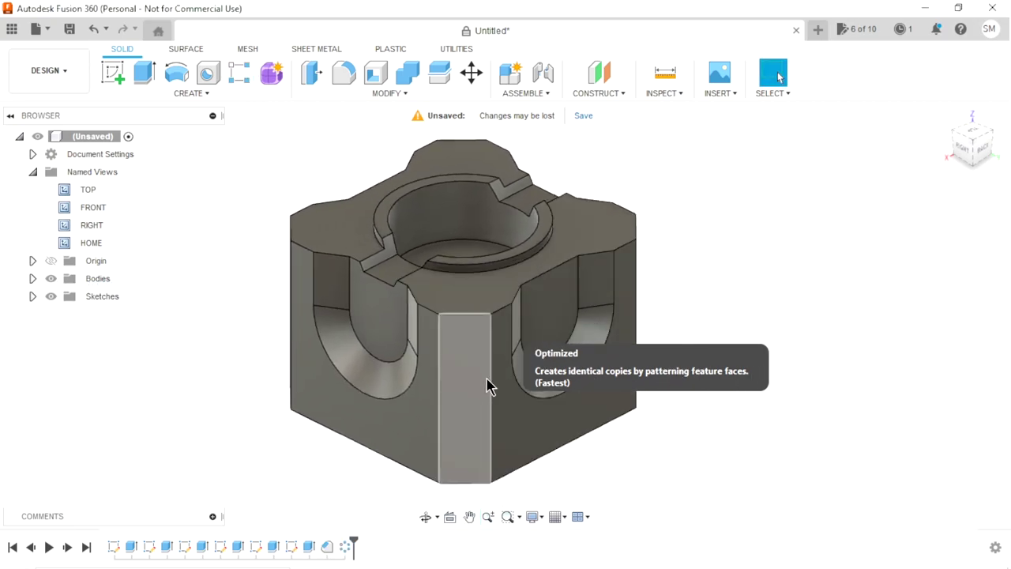
{"action": "mouse_move", "coordinate": [515, 394]}
{"action": "middle_mouse_down", "text": "shift"}
{"action": "mouse_move", "coordinate": [740, 323]}
{"action": "mouse_move", "coordinate": [756, 266]}
{"action": "middle_mouse_up", "text": "shift"}
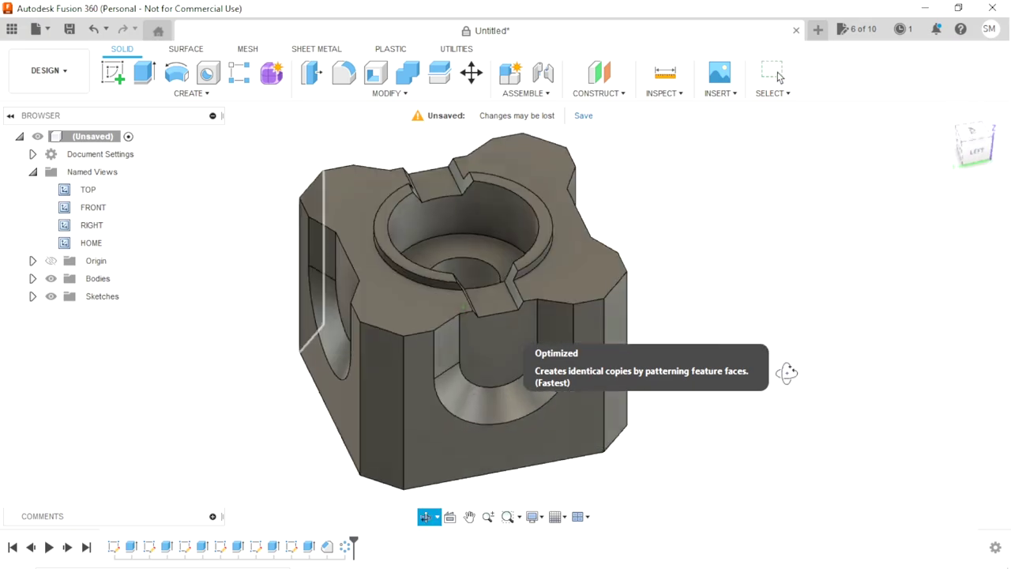
{"action": "scroll", "coordinate": [506, 355], "scroll_direction": "down", "scroll_amount": 5}
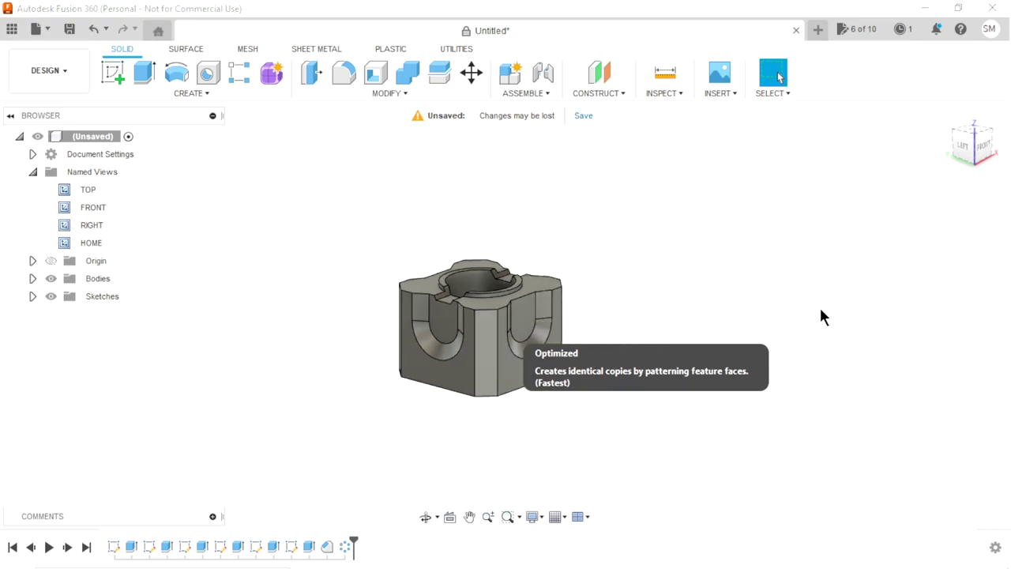
{"action": "scroll", "coordinate": [493, 347], "scroll_direction": "up", "scroll_amount": 2}
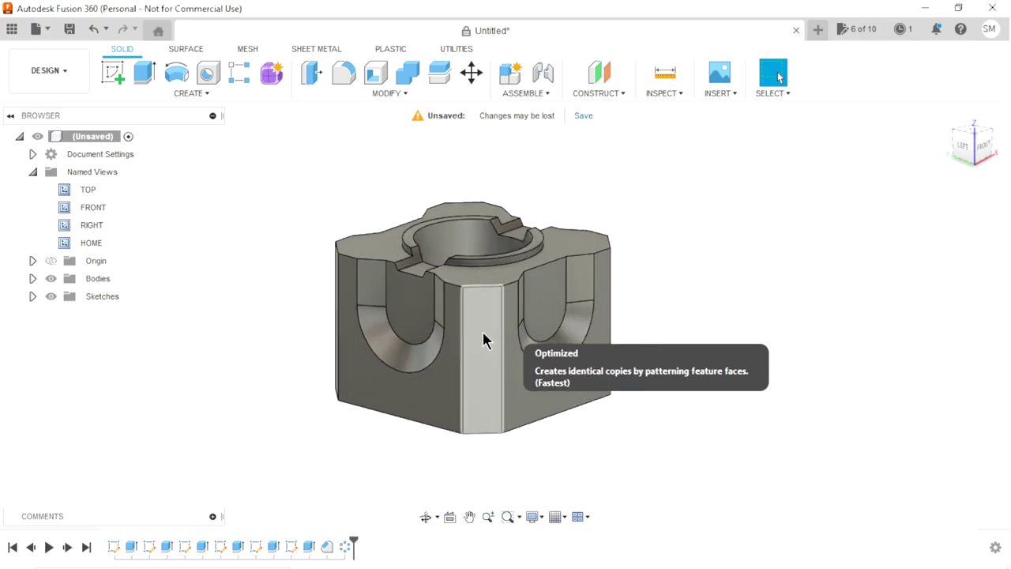
{"action": "scroll", "coordinate": [482, 339], "scroll_direction": "up", "scroll_amount": 1}
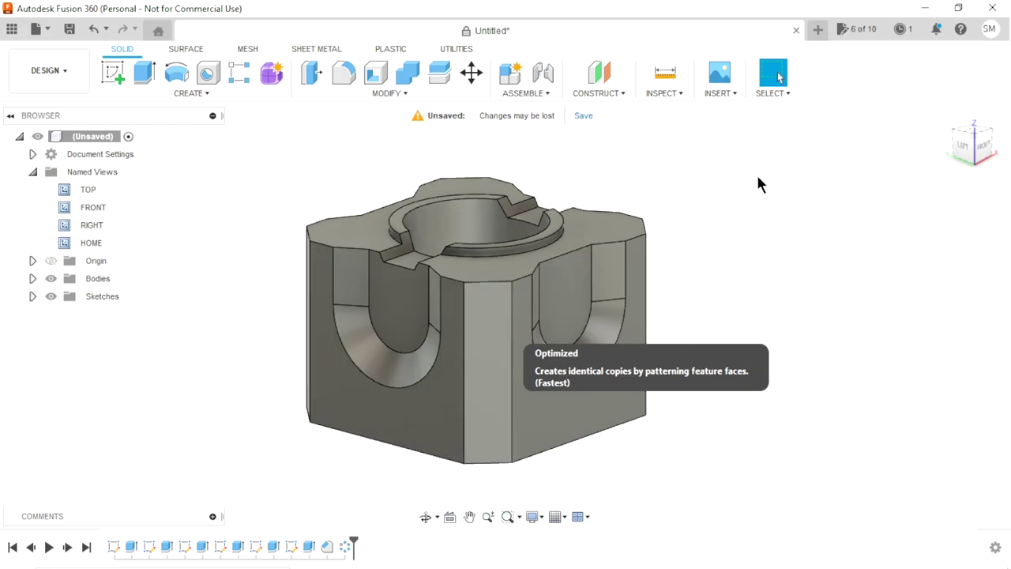
{"action": "mouse_move", "coordinate": [695, 287]}
{"action": "middle_mouse_down", "text": "shift"}
{"action": "mouse_move", "coordinate": [704, 264]}
{"action": "mouse_move", "coordinate": [744, 334]}
{"action": "mouse_move", "coordinate": [767, 293]}
{"action": "mouse_move", "coordinate": [850, 273]}
{"action": "mouse_move", "coordinate": [819, 187]}
{"action": "middle_mouse_up", "text": "shift"}
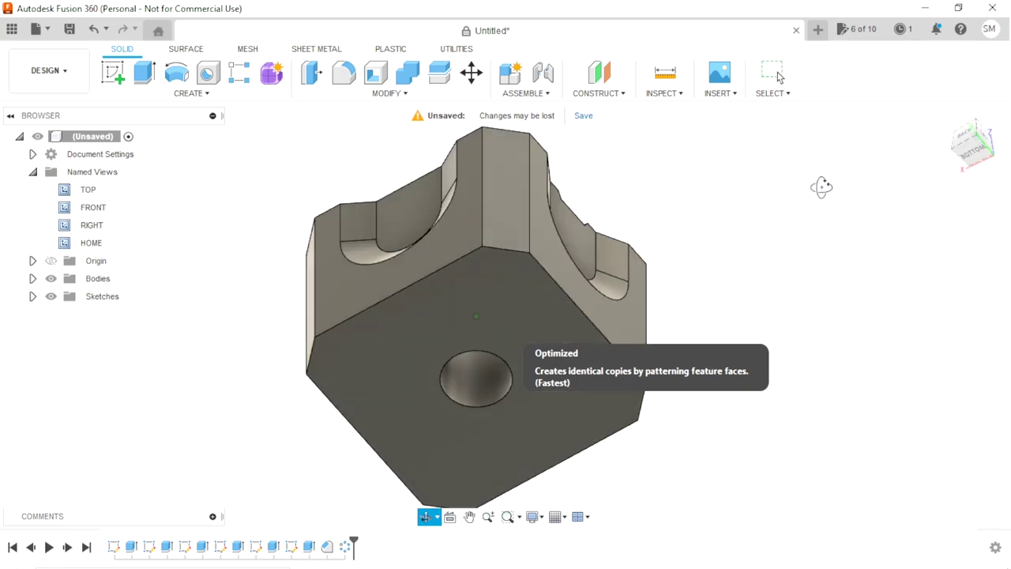
Step: Sketch a Ø80 mm circle centred on the origin on the block's bottom face
{"action": "left_click", "coordinate": [531, 324]}
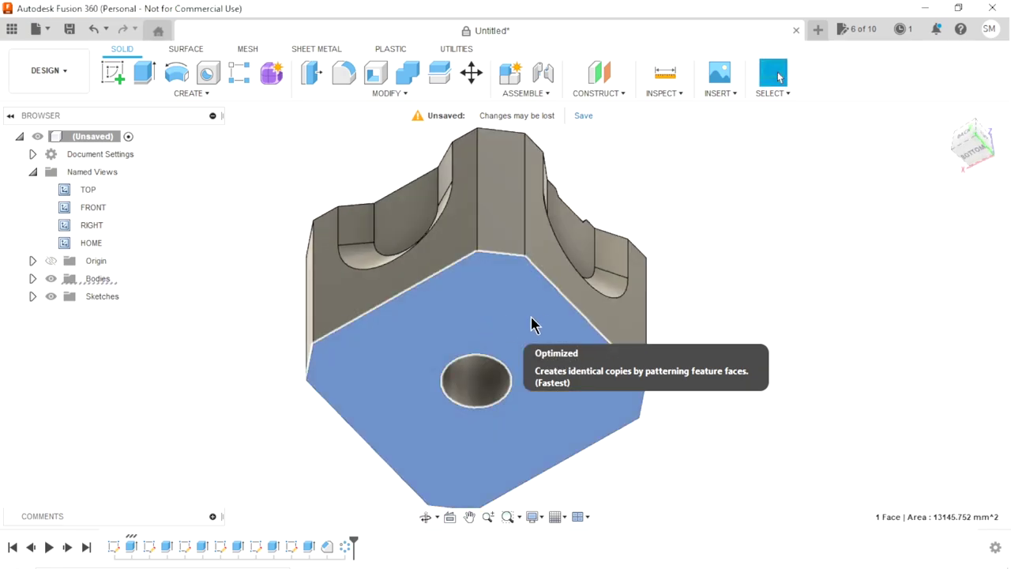
{"action": "left_click", "coordinate": [111, 73]}
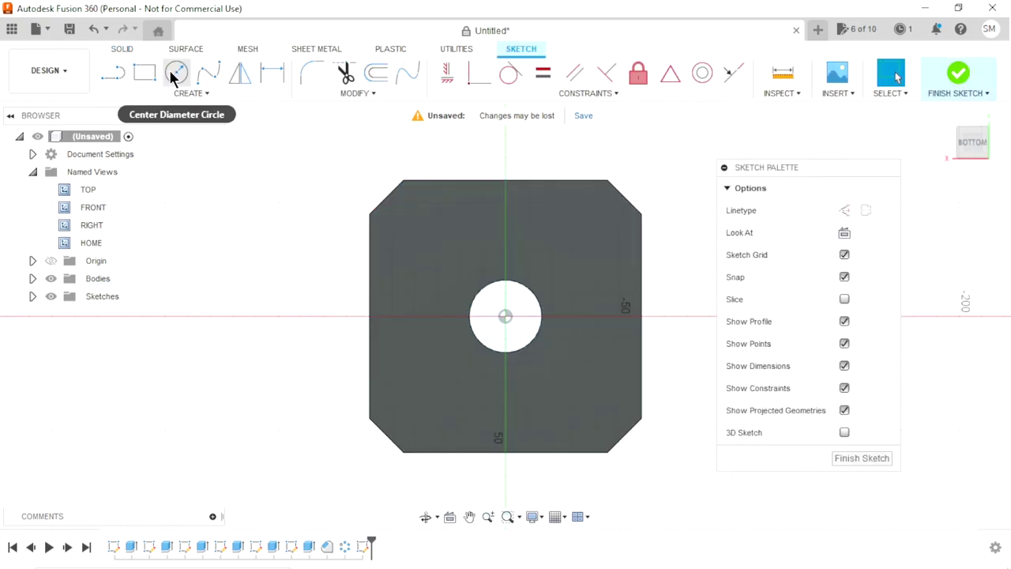
{"action": "left_click", "coordinate": [176, 72]}
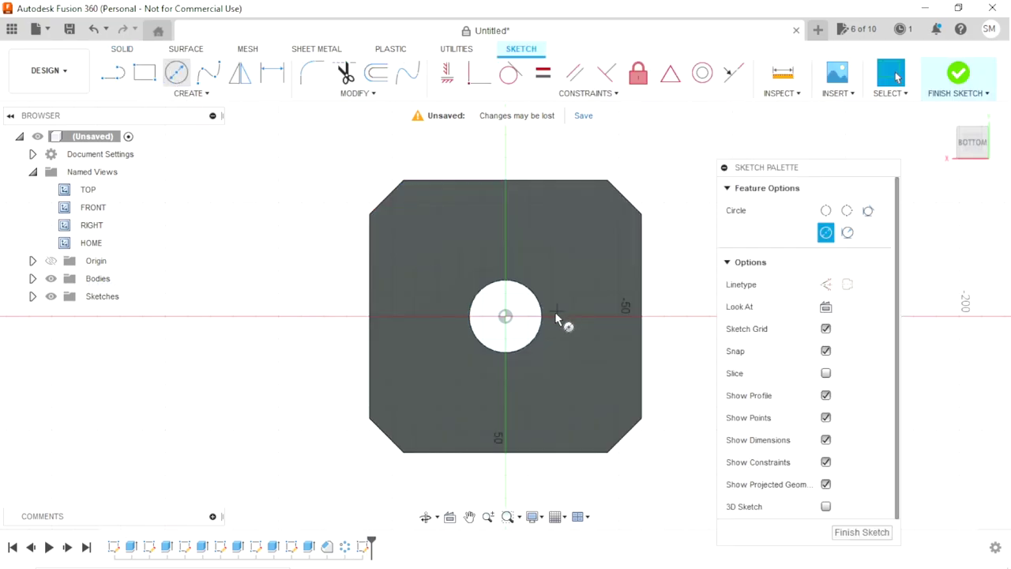
{"action": "left_click", "coordinate": [506, 317]}
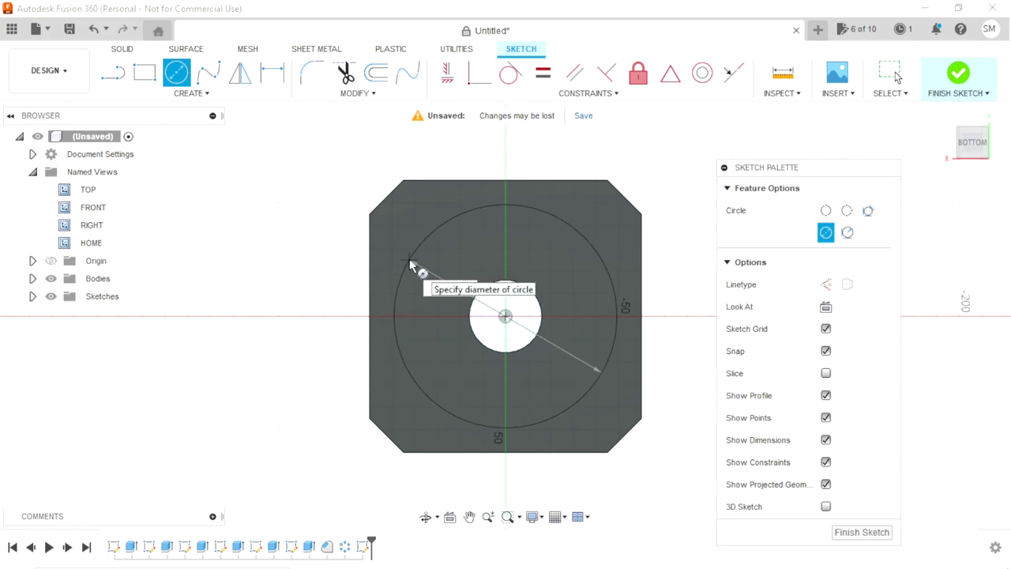
{"action": "type", "text": "75"}
{"action": "key", "text": "Return"}
{"action": "key", "text": "Escape"}
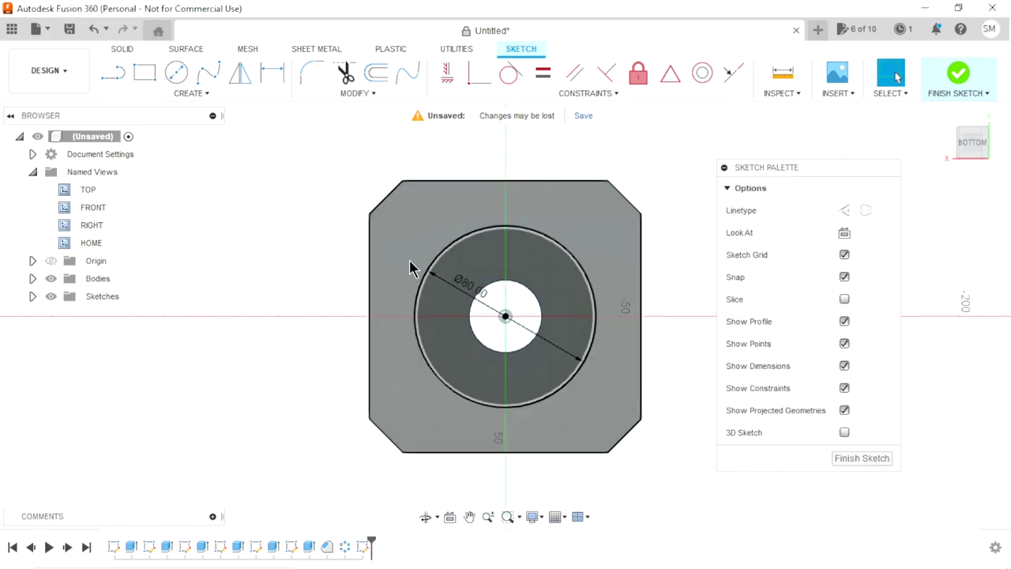
{"action": "left_click_drag", "start_coordinate": [466, 292], "coordinate": [314, 255]}
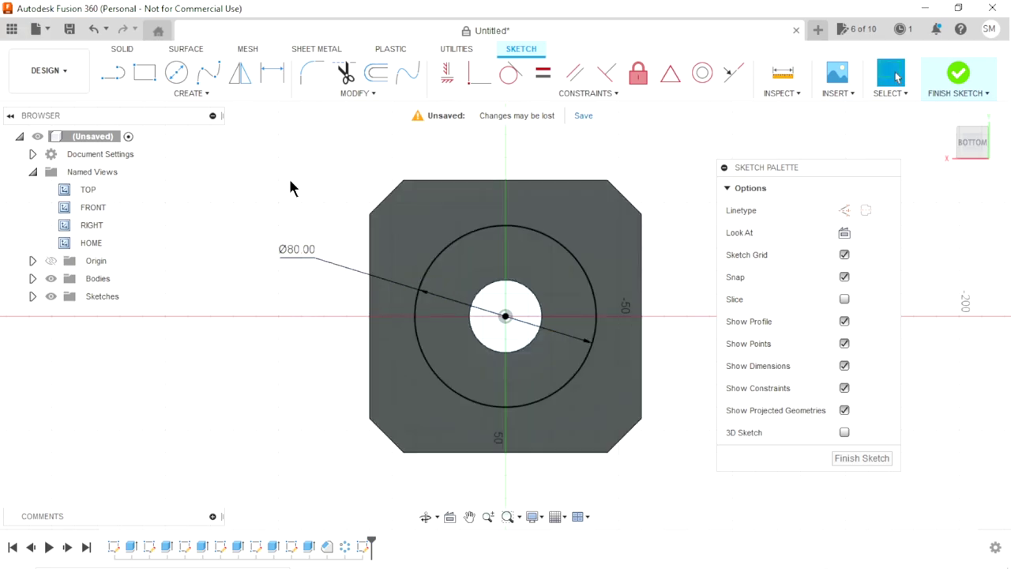
{"action": "left_click", "coordinate": [875, 465]}
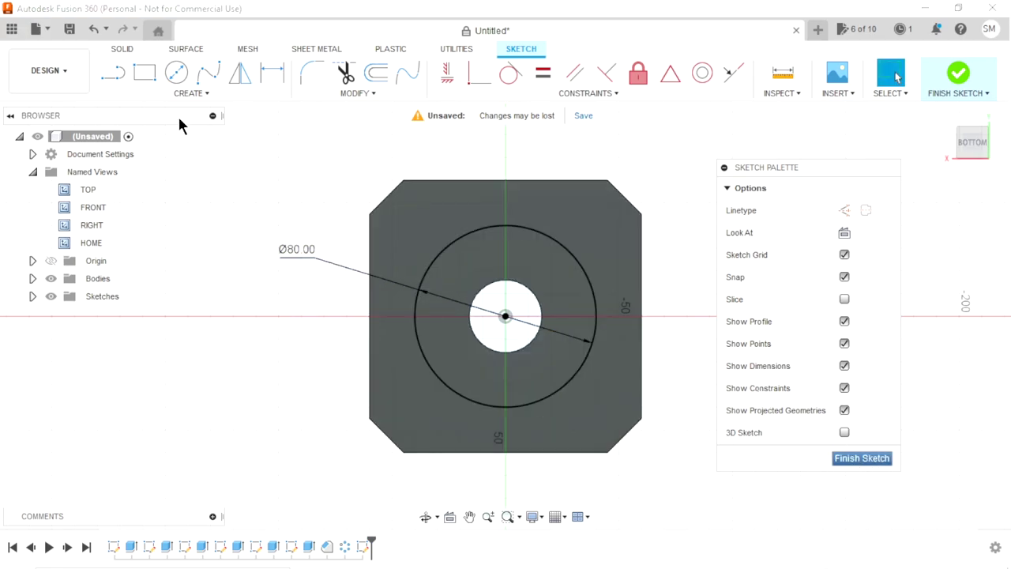
Step: Extrude-cut the bottom circle profile -12 mm into the block's underside
{"action": "left_click", "coordinate": [150, 77]}
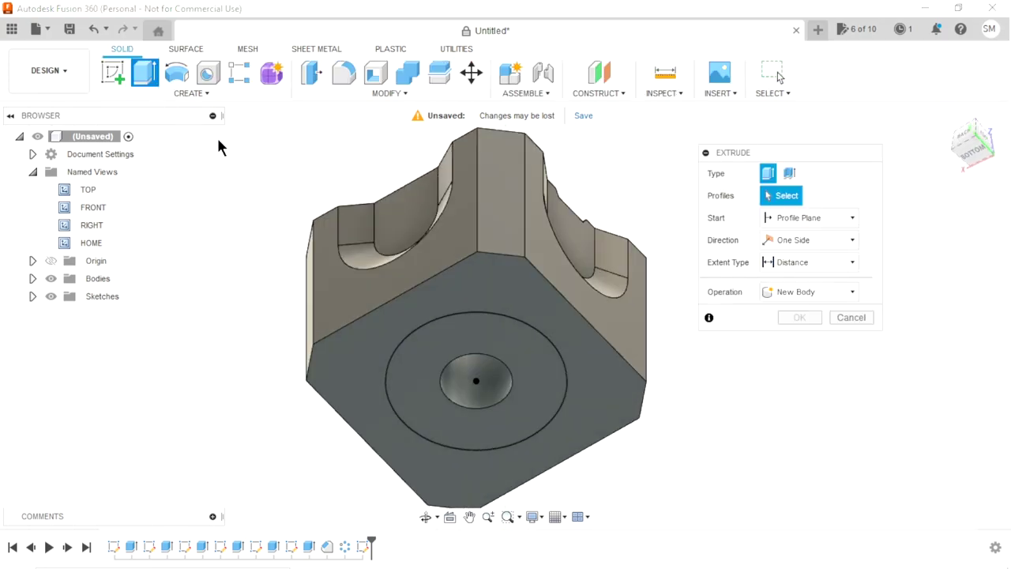
{"action": "left_click", "coordinate": [571, 320]}
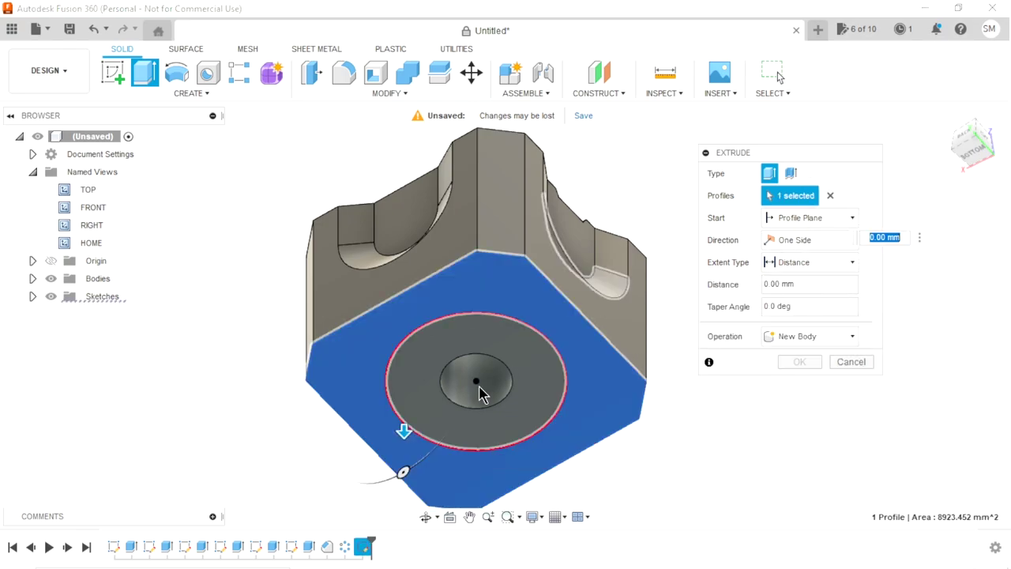
{"action": "left_click_drag", "start_coordinate": [403, 430], "coordinate": [404, 420]}
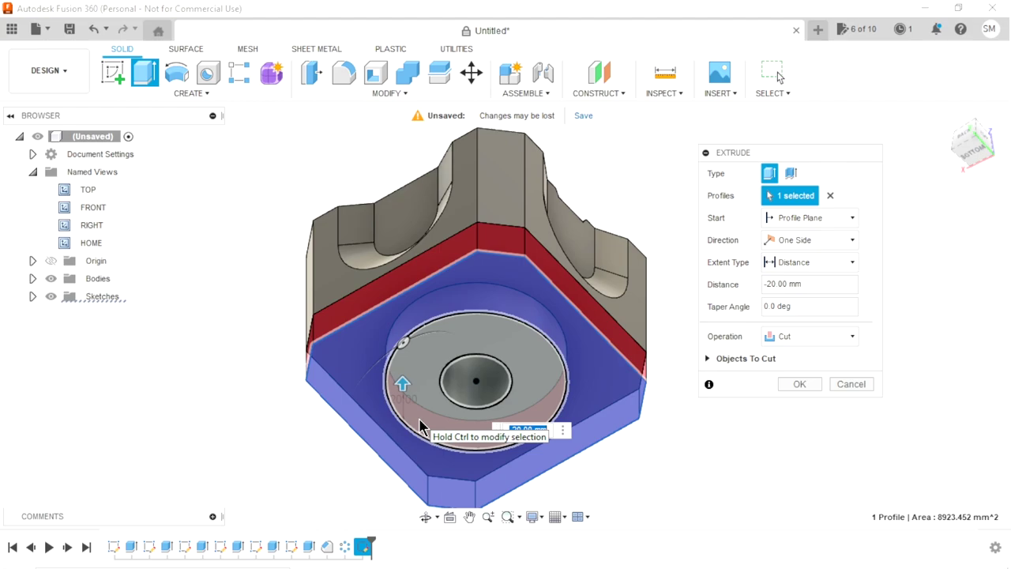
{"action": "type", "text": "-12"}
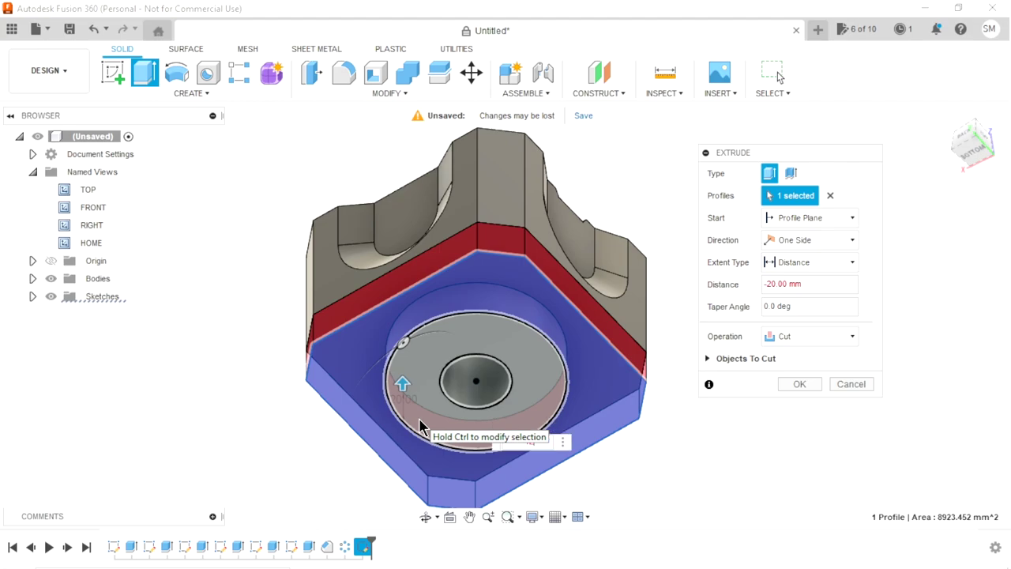
{"action": "key", "text": "Return"}
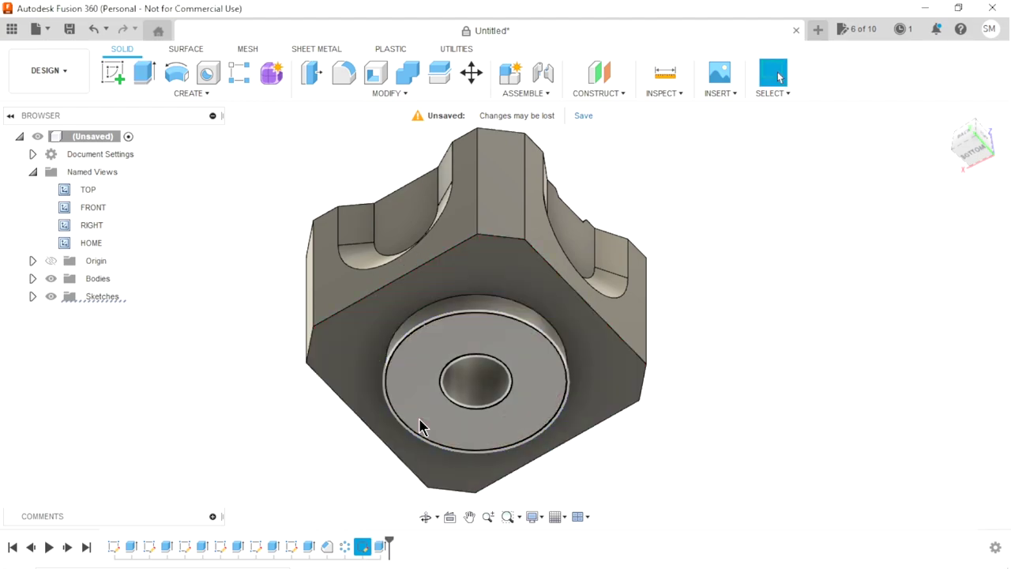
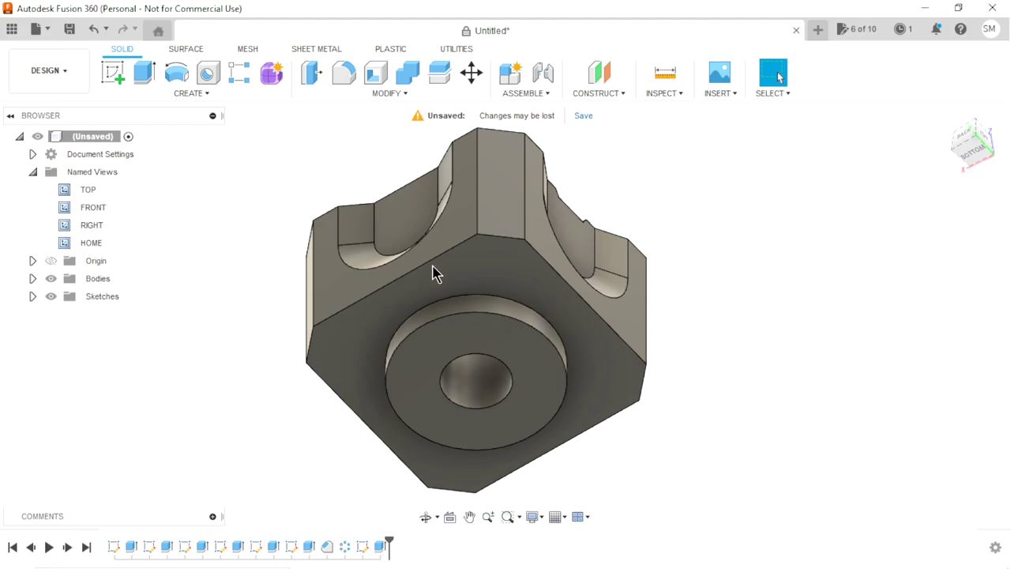
Step: Orbit the part and snap the view straight onto its BOTTOM face for the new sketch
{"action": "mouse_move", "coordinate": [424, 286]}
{"action": "middle_mouse_down", "text": "shift"}
{"action": "mouse_move", "coordinate": [516, 336]}
{"action": "mouse_move", "coordinate": [517, 198]}
{"action": "middle_mouse_up", "text": "shift"}
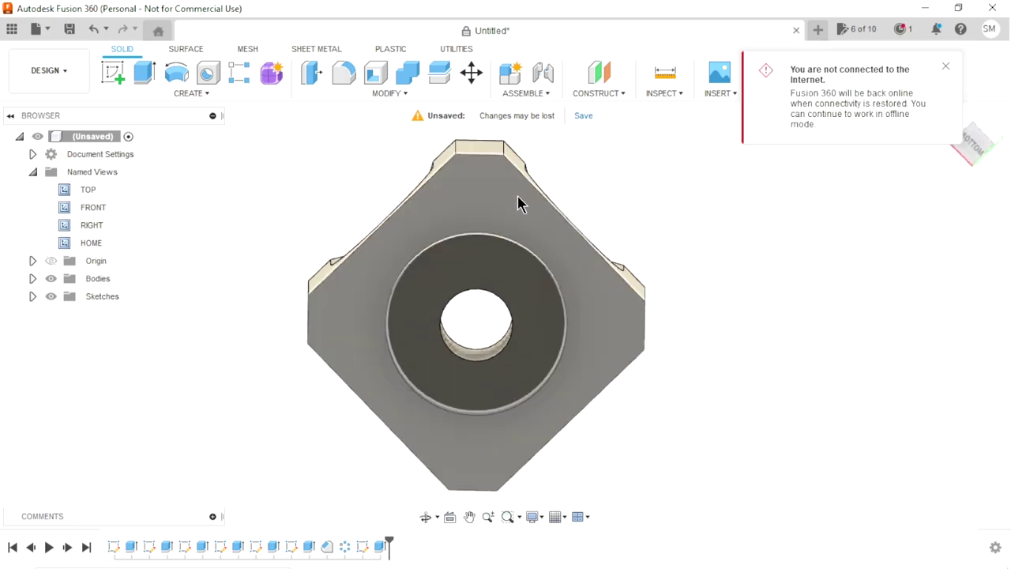
{"action": "left_click", "coordinate": [550, 215]}
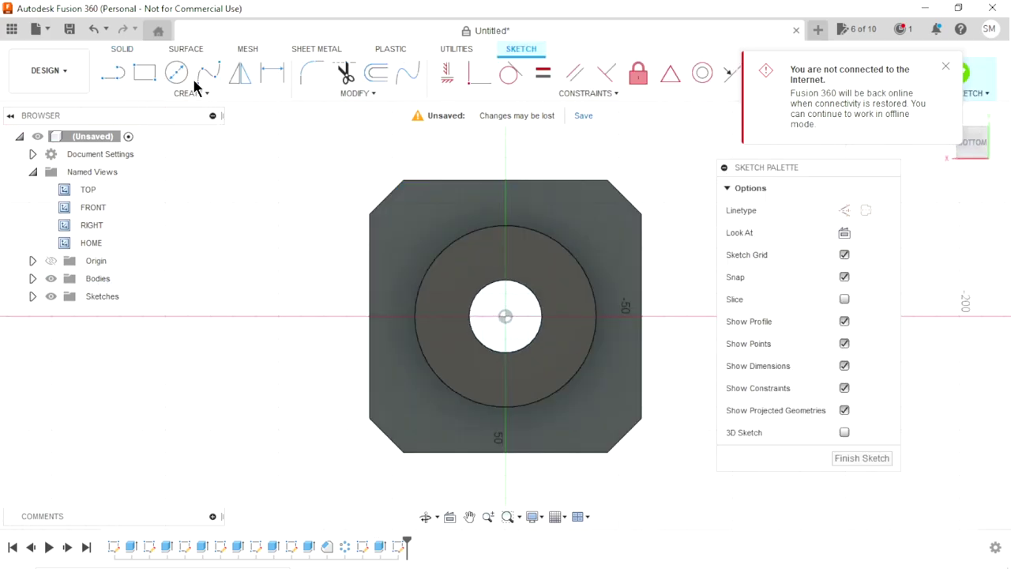
Step: Draw a Ø115 mm construction circle centred on the sketch origin
{"action": "left_click", "coordinate": [181, 81]}
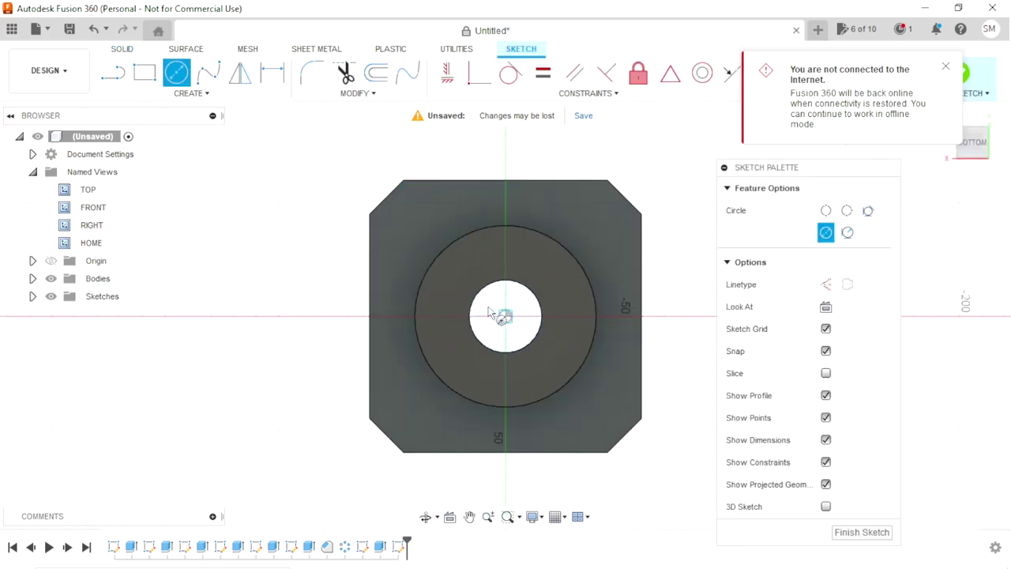
{"action": "left_click", "coordinate": [491, 314]}
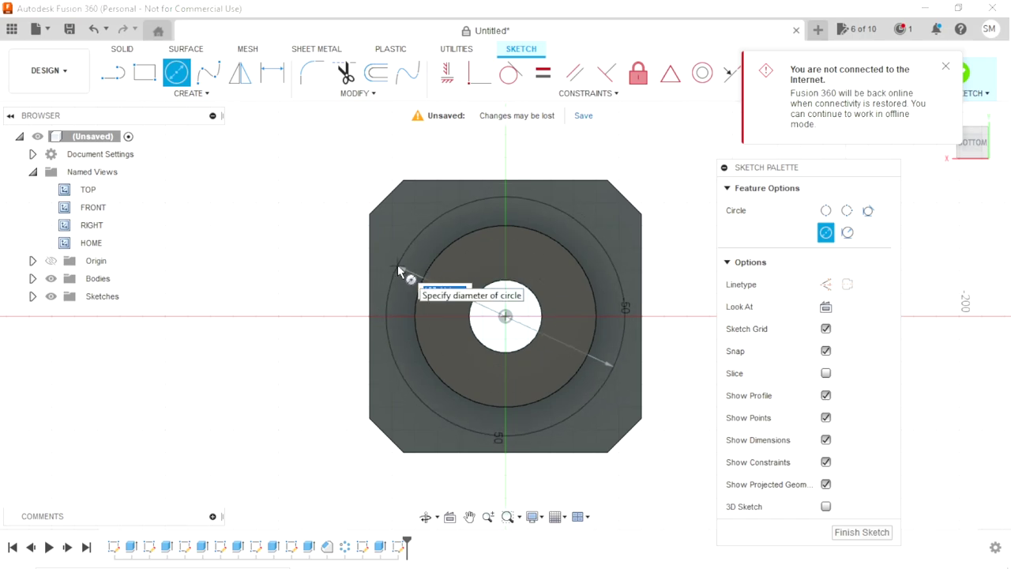
{"action": "type", "text": "115"}
{"action": "left_click", "coordinate": [398, 271]}
{"action": "key", "text": "Escape"}
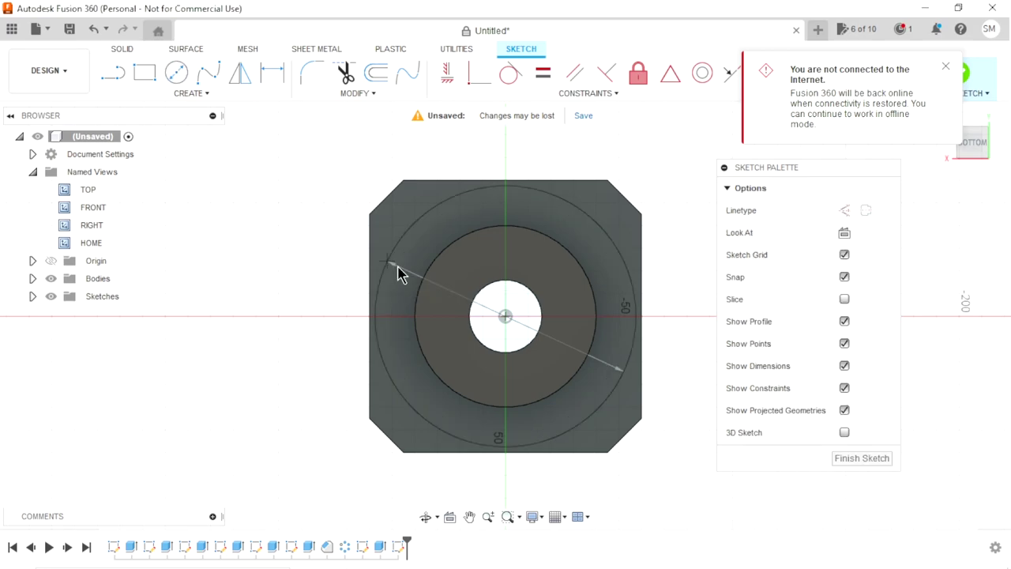
{"action": "left_click", "coordinate": [615, 253]}
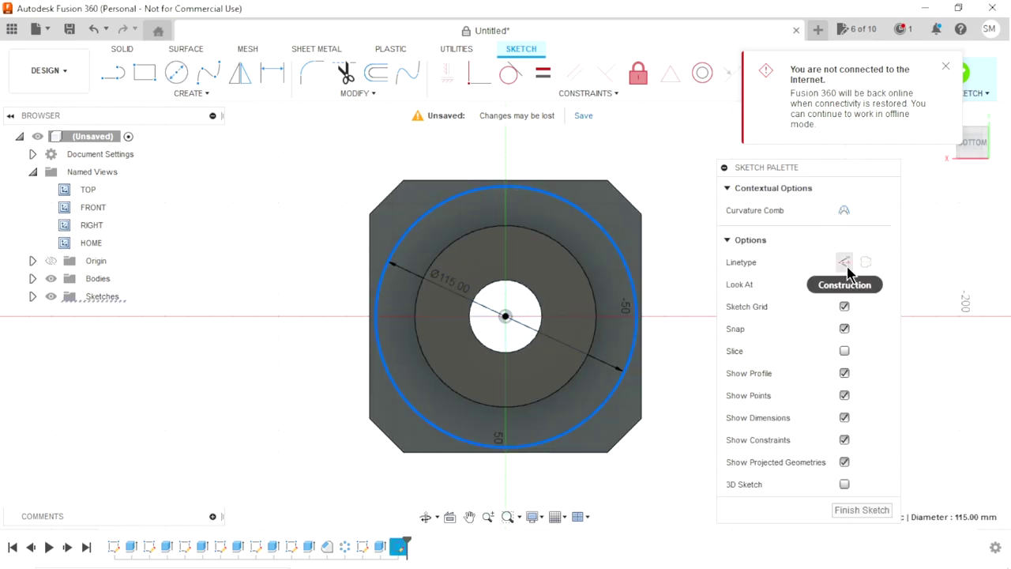
{"action": "key", "text": "x"}
{"action": "left_click", "coordinate": [679, 269]}
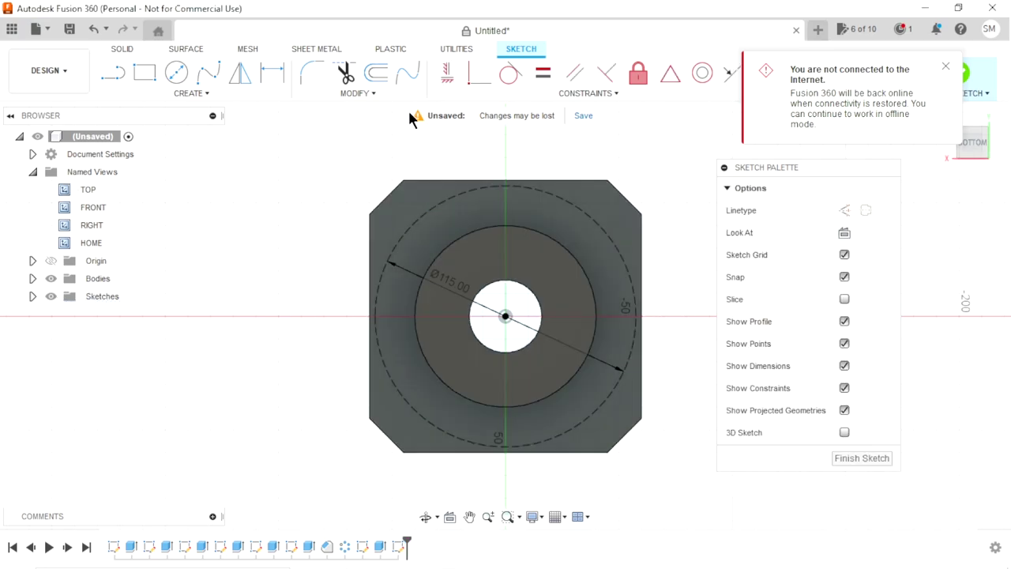
Step: Add a 45° construction line from the top-right chamfer corner to the circle, then finish the sketch
{"action": "left_click", "coordinate": [113, 72]}
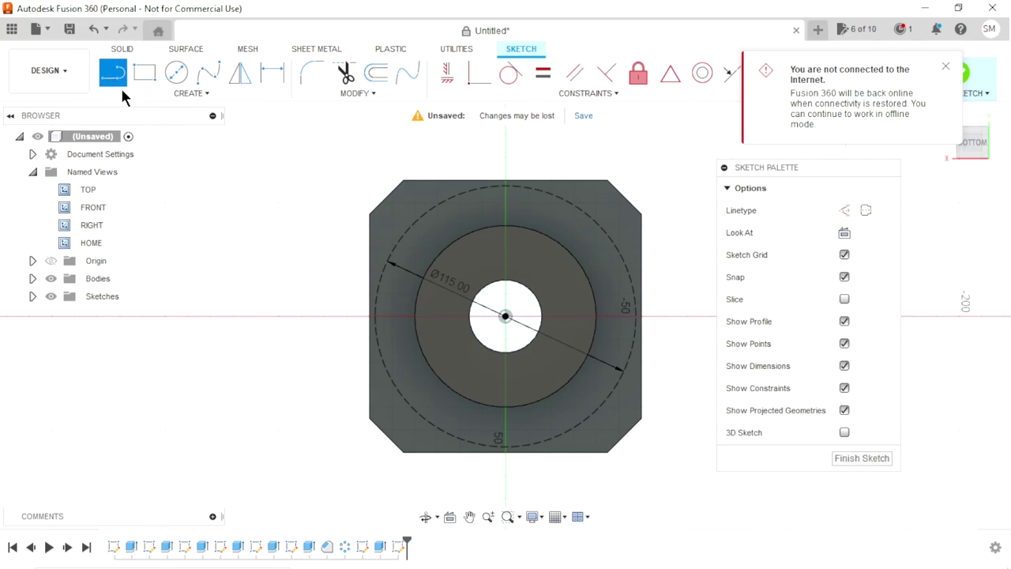
{"action": "left_click", "coordinate": [622, 199]}
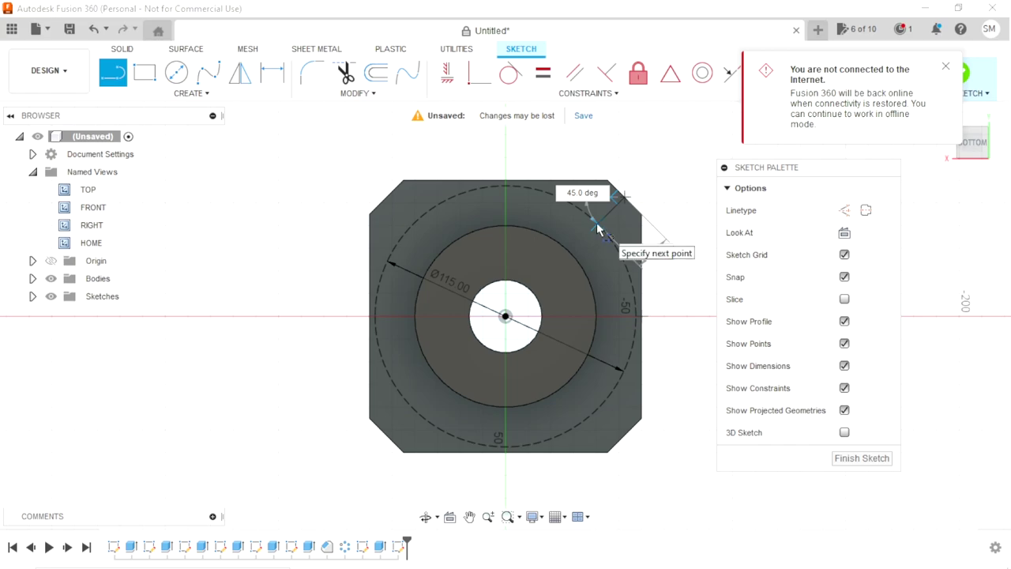
{"action": "double_click", "coordinate": [598, 227]}
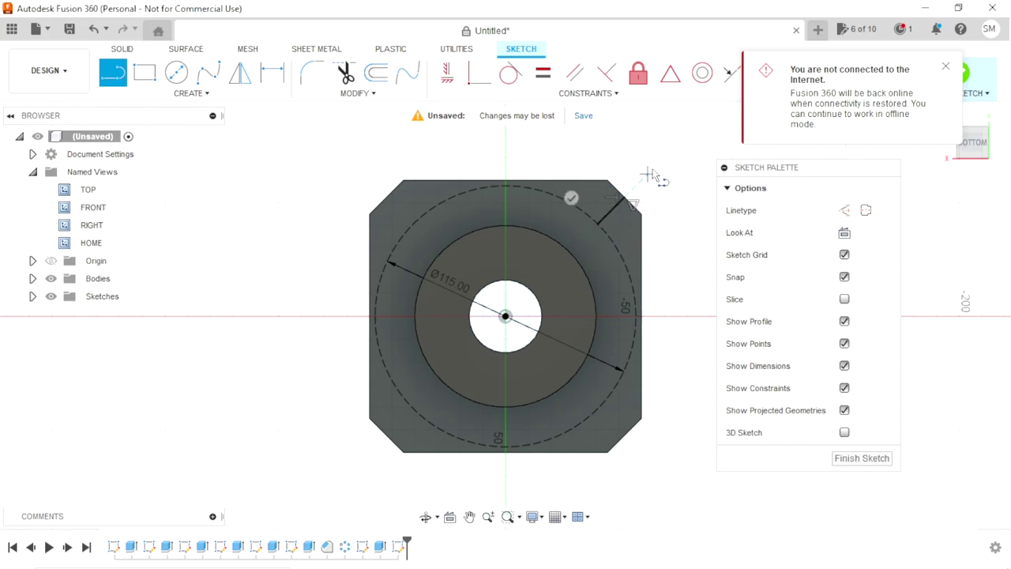
{"action": "key", "text": "Escape"}
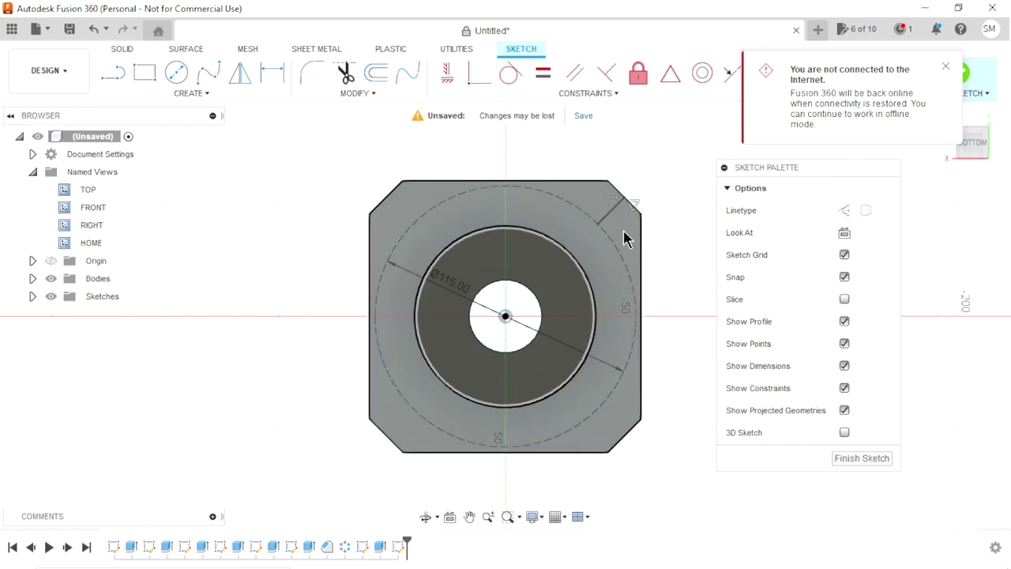
{"action": "left_click", "coordinate": [610, 214]}
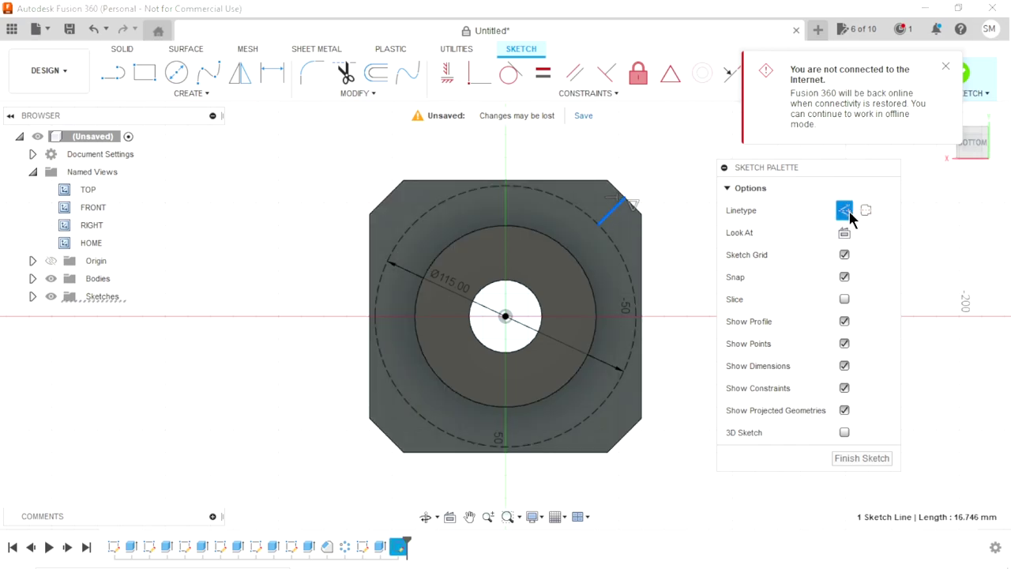
{"action": "left_click", "coordinate": [649, 198]}
{"action": "scroll", "coordinate": [602, 323], "scroll_direction": "down", "scroll_amount": 1}
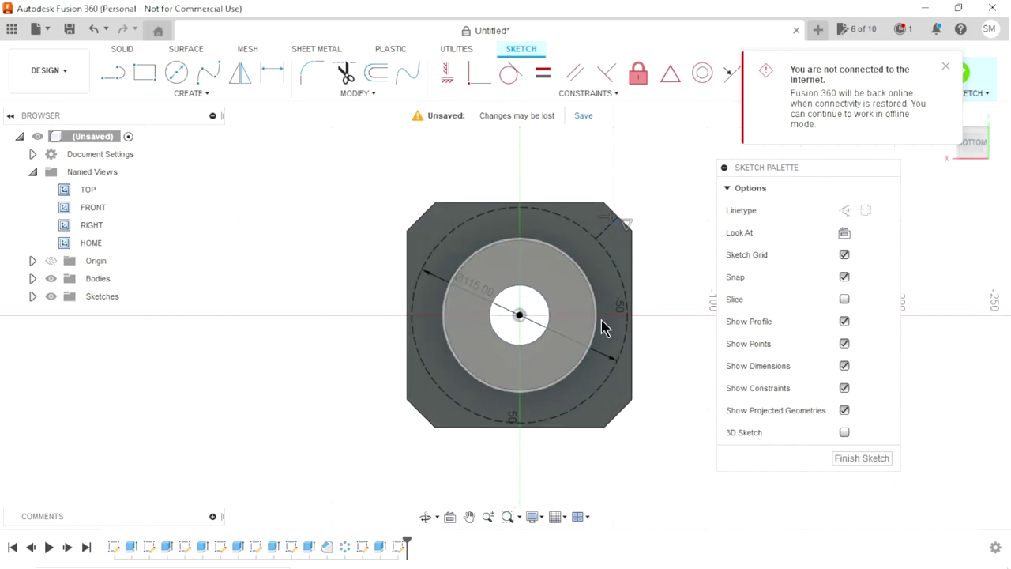
{"action": "left_click", "coordinate": [837, 458]}
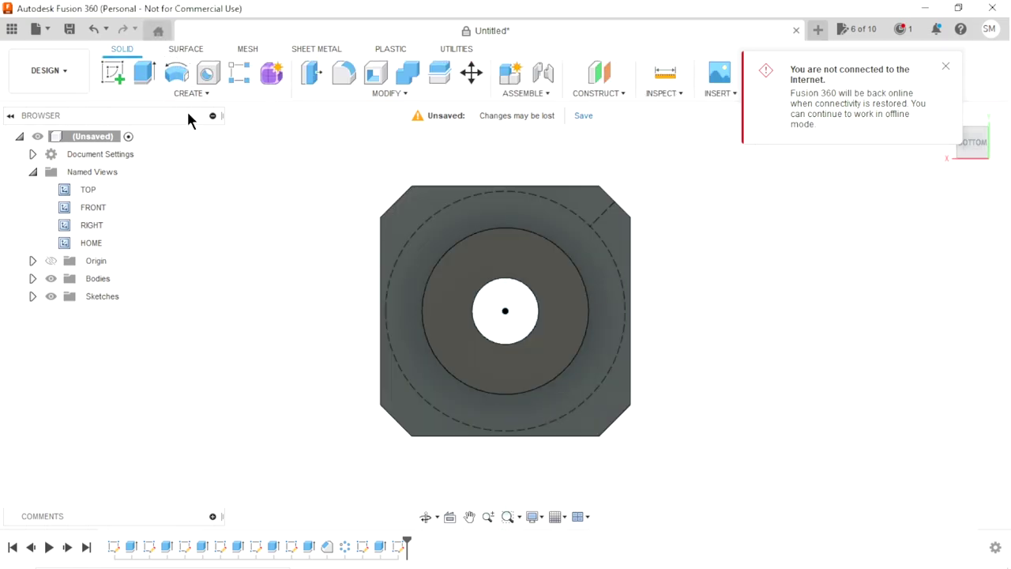
Step: Start a single point hole on the top face, snapping its centre to the diagonal line's end
{"action": "left_click", "coordinate": [207, 96]}
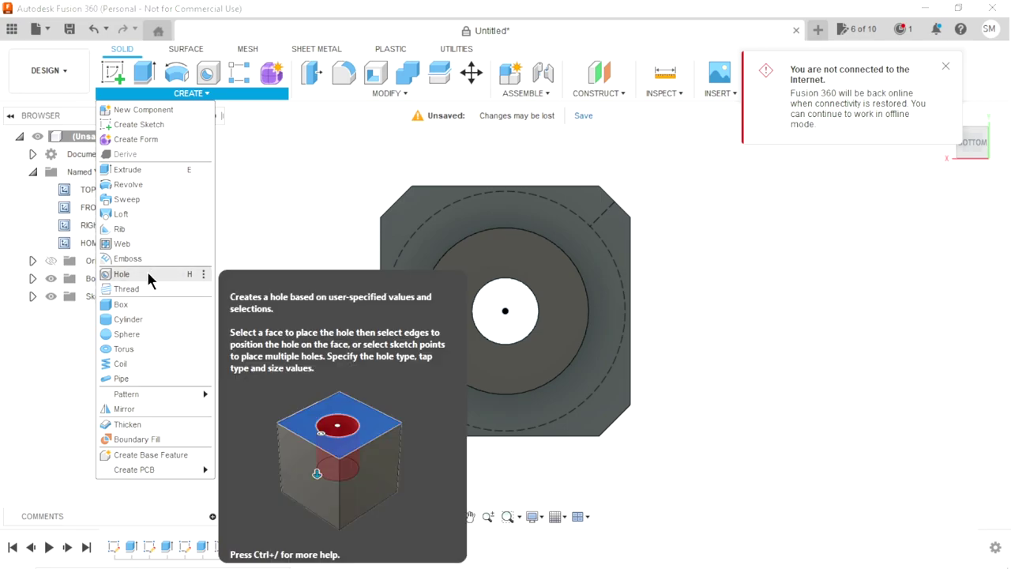
{"action": "left_click", "coordinate": [306, 266]}
{"action": "key", "text": "h"}
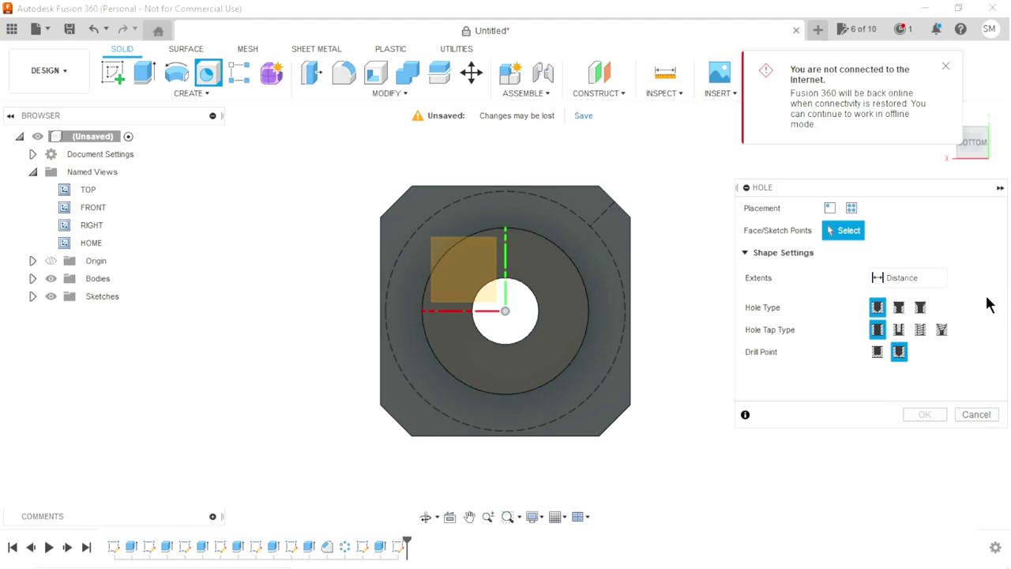
{"action": "left_click", "coordinate": [829, 207]}
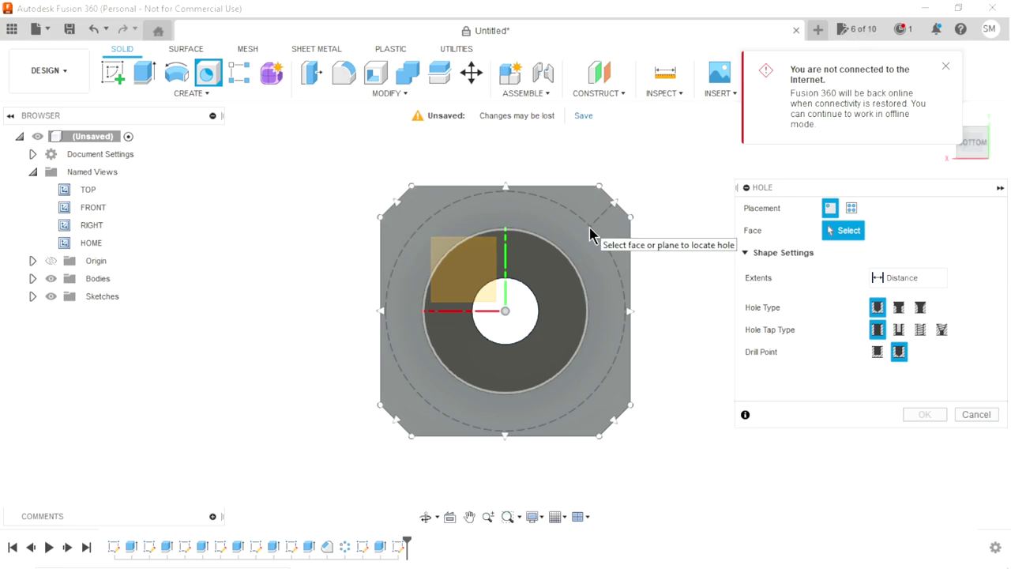
{"action": "left_click", "coordinate": [612, 204]}
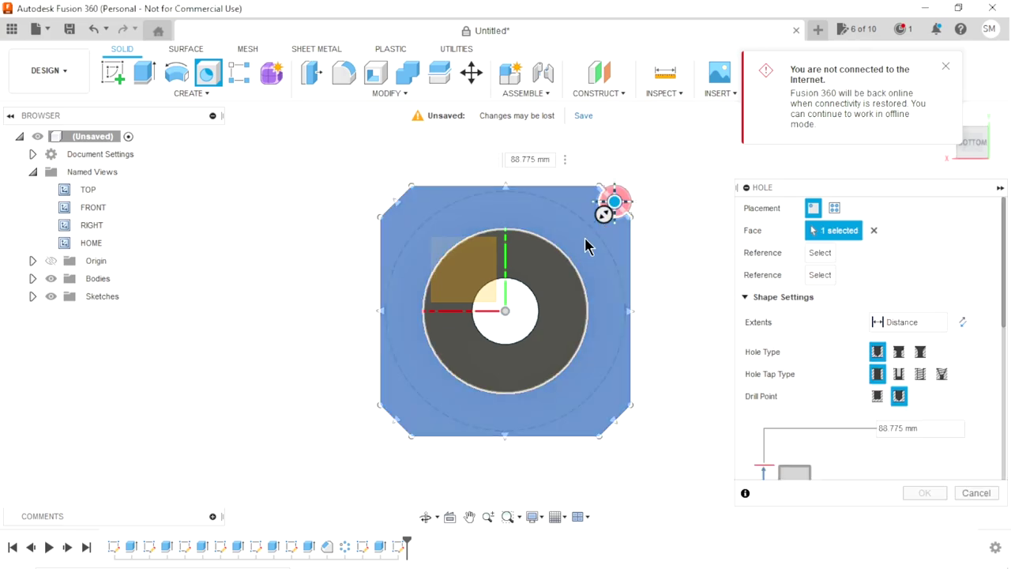
{"action": "scroll", "coordinate": [629, 250], "scroll_direction": "up", "scroll_amount": 1}
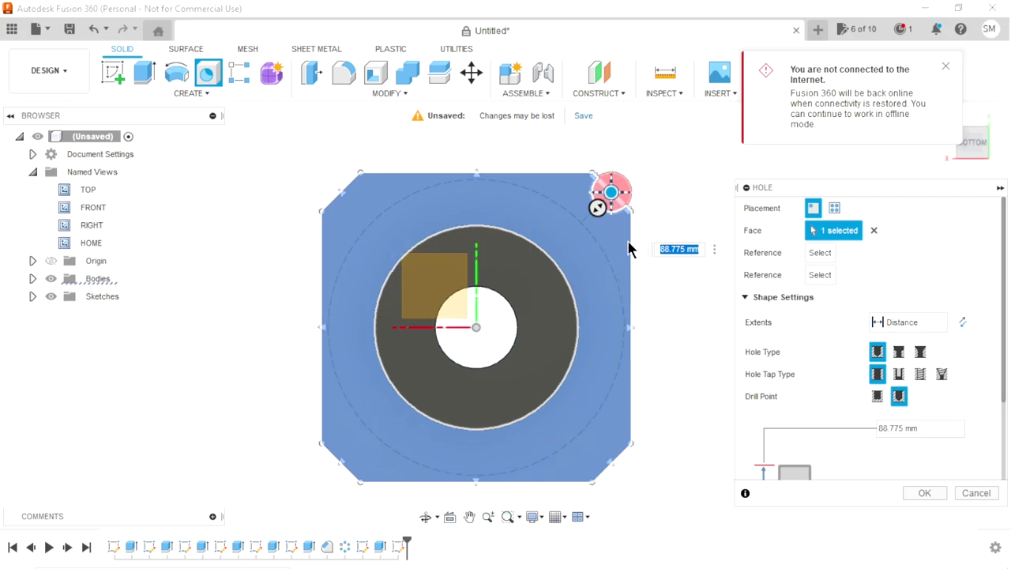
{"action": "scroll", "coordinate": [600, 215], "scroll_direction": "up", "scroll_amount": 1}
{"action": "mouse_move", "coordinate": [615, 180]}
{"action": "left_mouse_down"}
{"action": "mouse_move", "coordinate": [561, 237]}
{"action": "mouse_move", "coordinate": [571, 226]}
{"action": "left_mouse_up"}
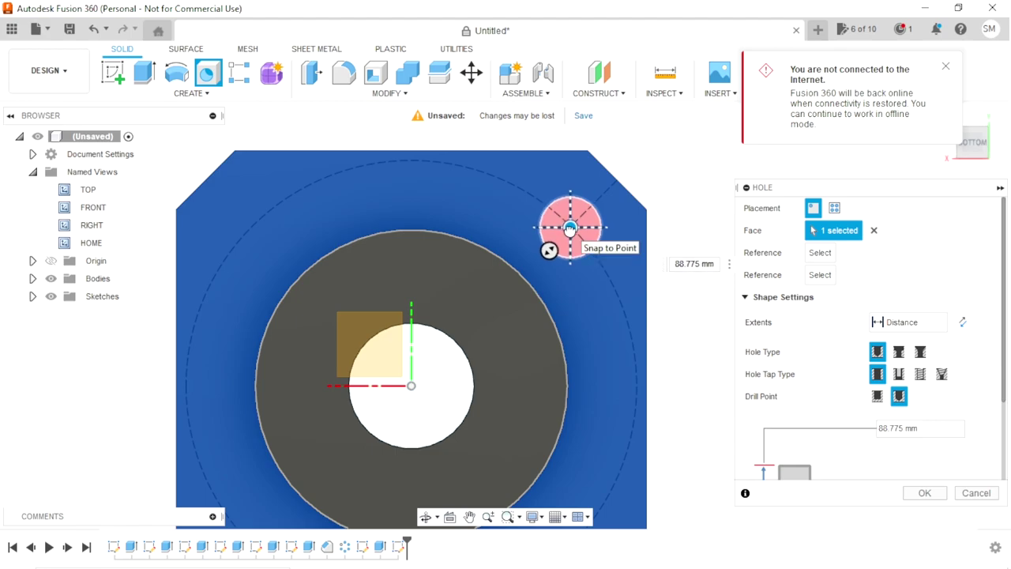
{"action": "left_click_drag", "start_coordinate": [571, 226], "coordinate": [570, 227]}
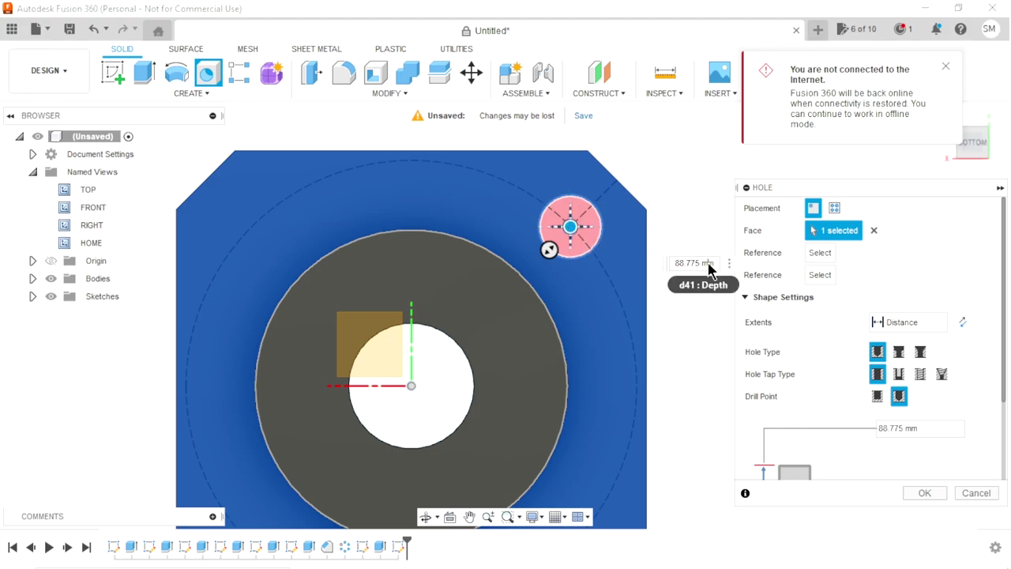
Step: Place the 16 mm hole on the corner point and create it
{"action": "left_click_drag", "start_coordinate": [708, 265], "coordinate": [669, 262]}
{"action": "type", "text": "16"}
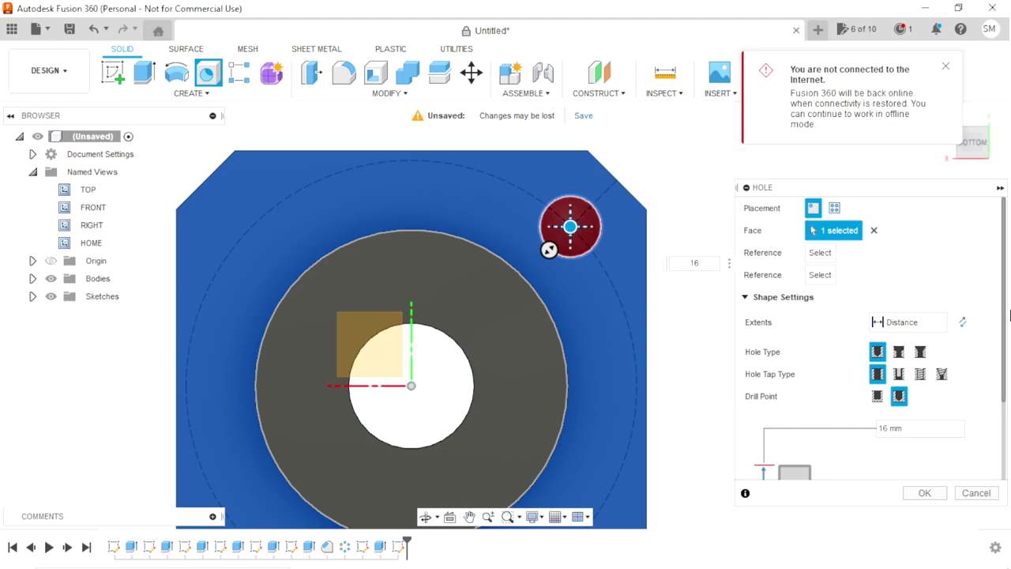
{"action": "scroll", "coordinate": [979, 419], "scroll_direction": "down", "scroll_amount": 3}
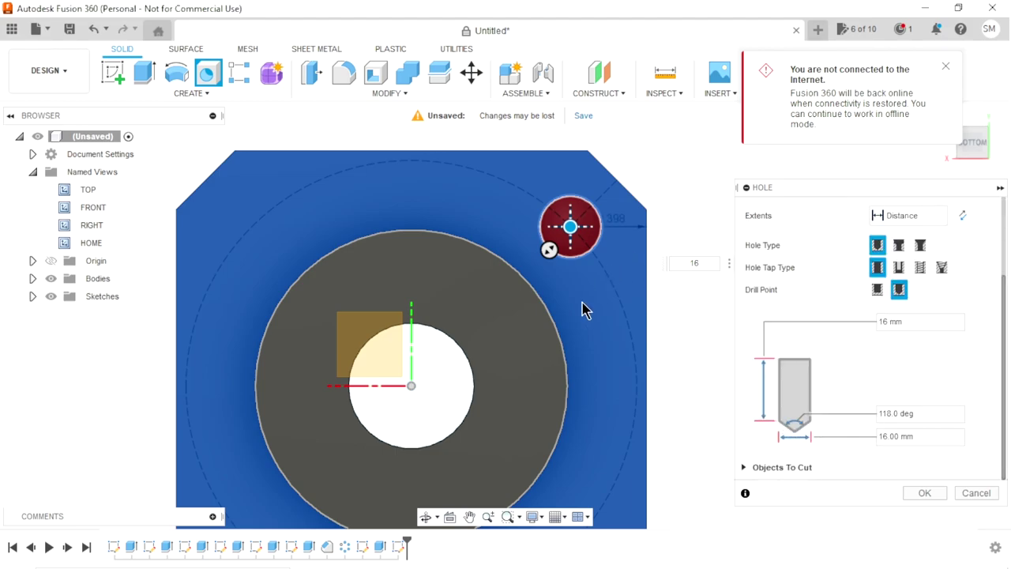
{"action": "scroll", "coordinate": [580, 309], "scroll_direction": "up", "scroll_amount": 1}
{"action": "scroll", "coordinate": [575, 284], "scroll_direction": "up", "scroll_amount": 2}
{"action": "scroll", "coordinate": [577, 253], "scroll_direction": "up", "scroll_amount": 1}
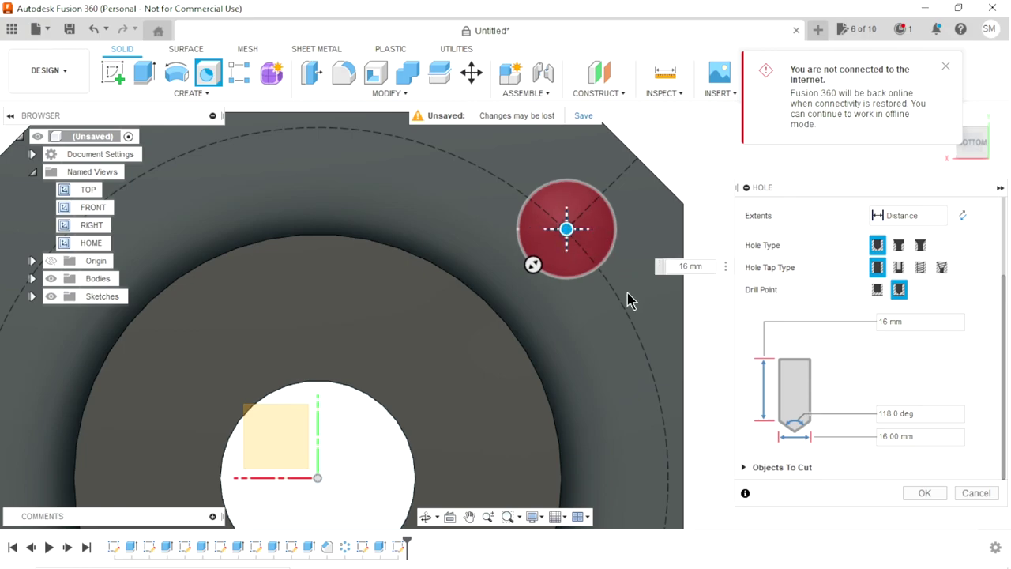
{"action": "scroll", "coordinate": [609, 297], "scroll_direction": "down", "scroll_amount": 1}
{"action": "scroll", "coordinate": [582, 255], "scroll_direction": "up", "scroll_amount": 1}
{"action": "scroll", "coordinate": [572, 241], "scroll_direction": "up", "scroll_amount": 1}
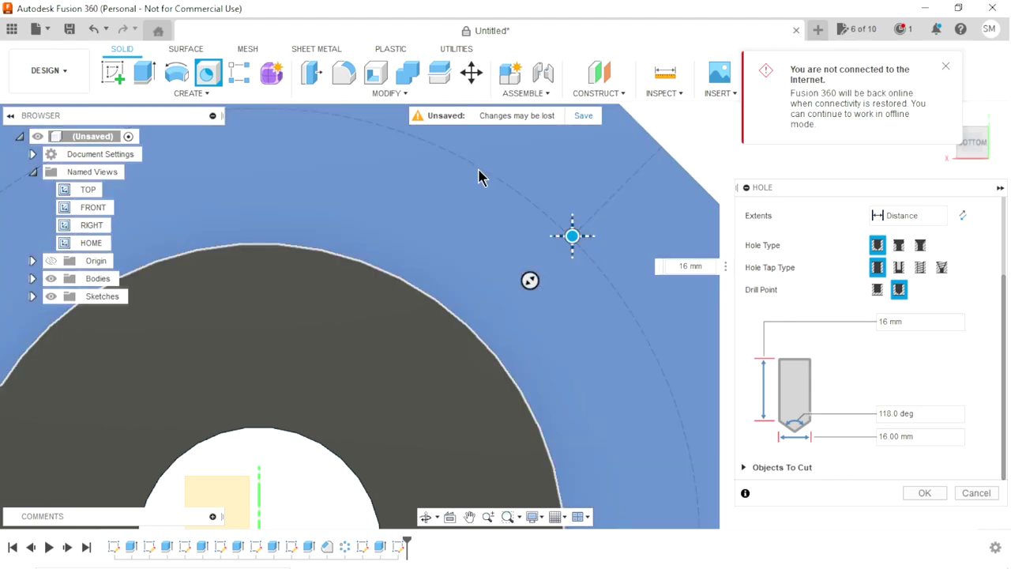
{"action": "scroll", "coordinate": [574, 248], "scroll_direction": "up", "scroll_amount": 1}
{"action": "left_click", "coordinate": [572, 229]}
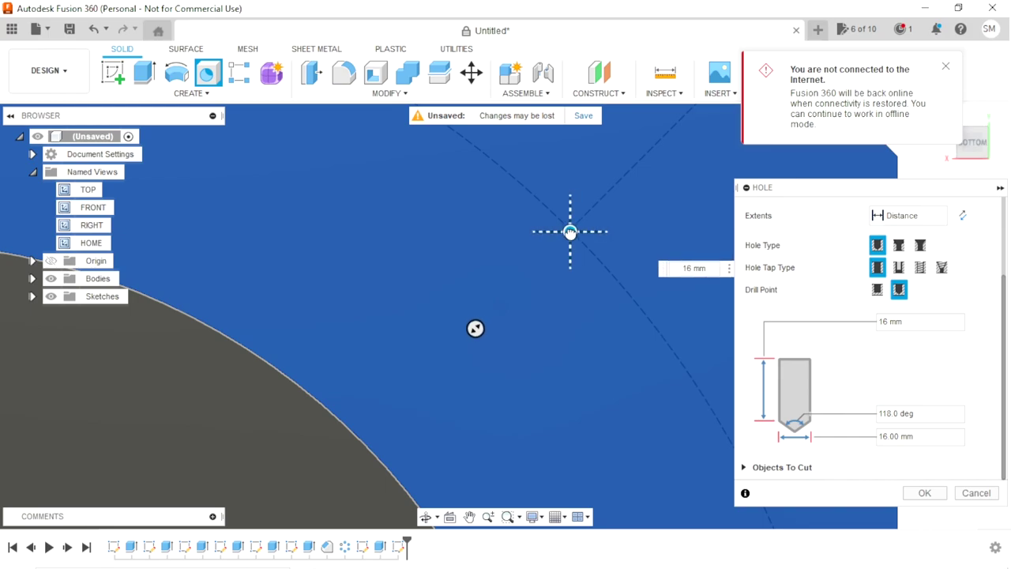
{"action": "scroll", "coordinate": [535, 315], "scroll_direction": "down", "scroll_amount": 1}
{"action": "scroll", "coordinate": [535, 316], "scroll_direction": "down", "scroll_amount": 1}
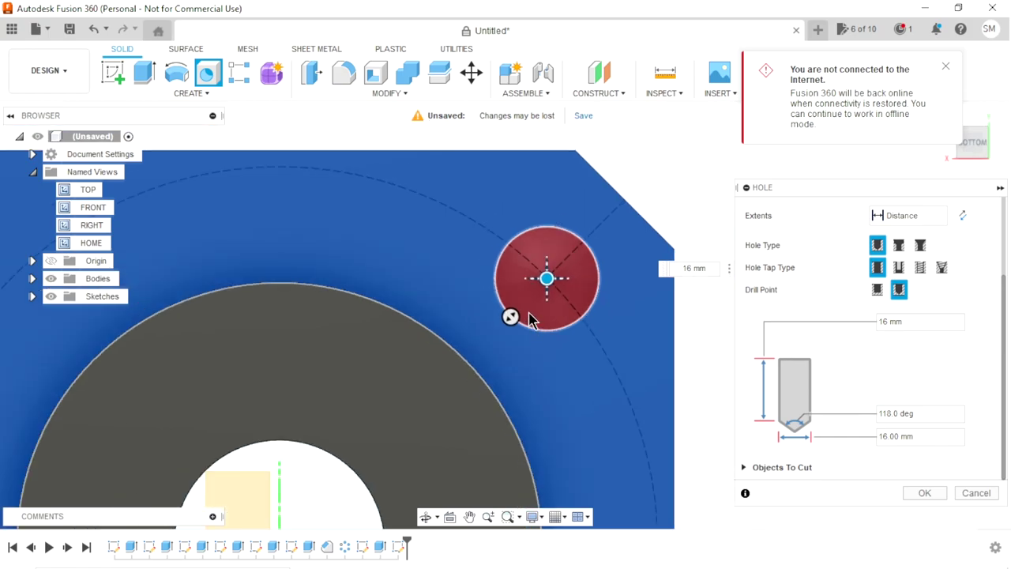
{"action": "scroll", "coordinate": [535, 317], "scroll_direction": "down", "scroll_amount": 1}
{"action": "scroll", "coordinate": [534, 316], "scroll_direction": "down", "scroll_amount": 1}
{"action": "scroll", "coordinate": [513, 350], "scroll_direction": "down", "scroll_amount": 1}
{"action": "scroll", "coordinate": [487, 398], "scroll_direction": "up", "scroll_amount": 1}
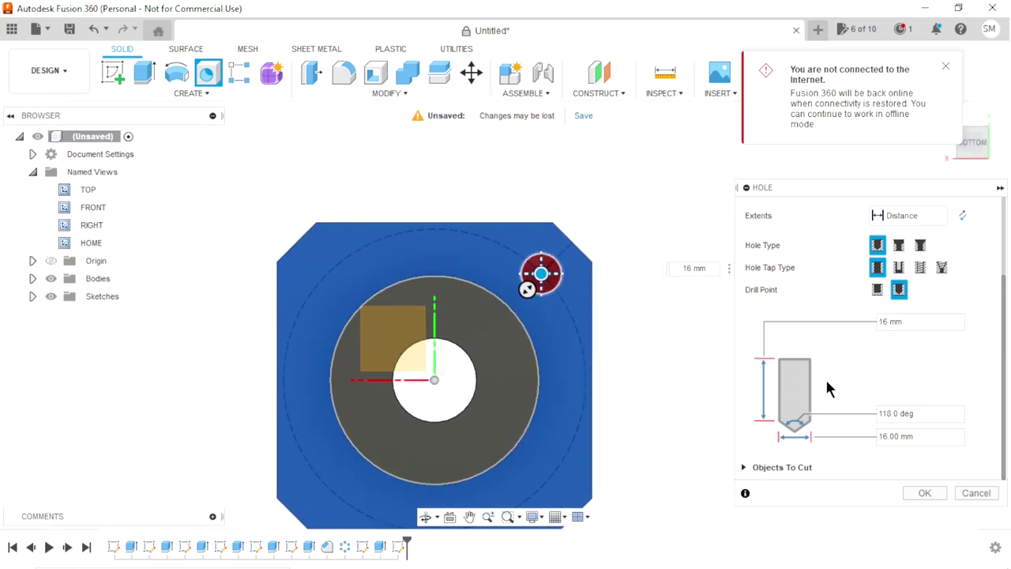
{"action": "left_click", "coordinate": [918, 493]}
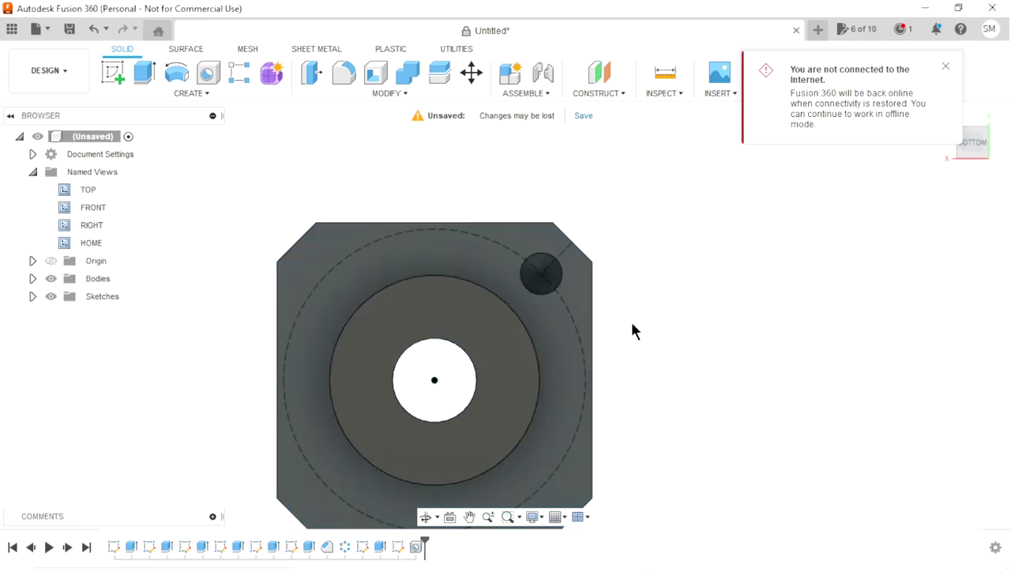
Step: Edit the hole feature so its extent is All, cutting through the part
{"action": "mouse_move", "coordinate": [631, 330]}
{"action": "middle_mouse_down"}
{"action": "mouse_move", "coordinate": [605, 356]}
{"action": "mouse_move", "coordinate": [498, 332]}
{"action": "mouse_move", "coordinate": [449, 221]}
{"action": "mouse_move", "coordinate": [469, 174]}
{"action": "mouse_move", "coordinate": [552, 367]}
{"action": "mouse_move", "coordinate": [388, 421]}
{"action": "middle_mouse_up"}
{"action": "right_click", "coordinate": [415, 547]}
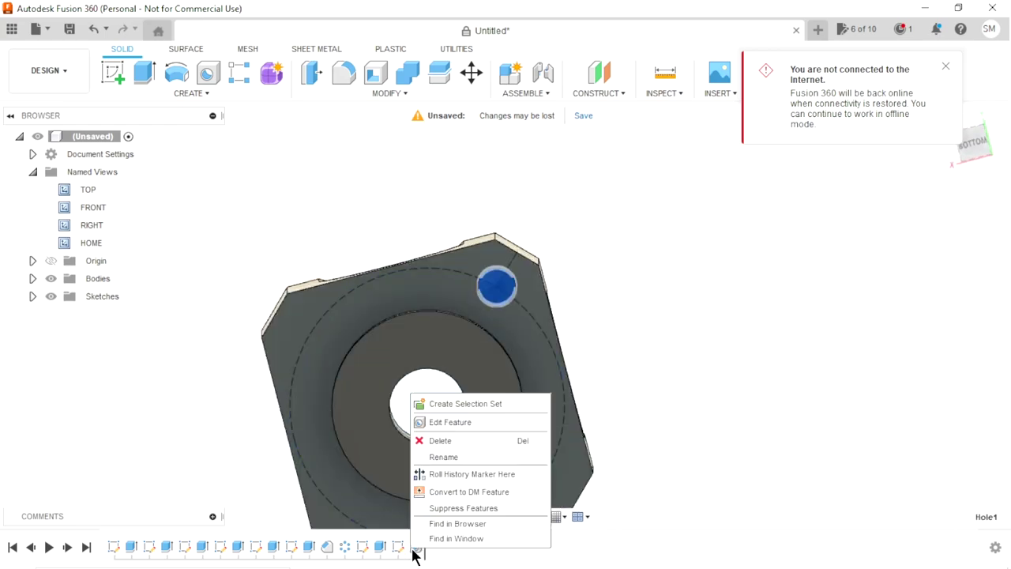
{"action": "left_click", "coordinate": [450, 422]}
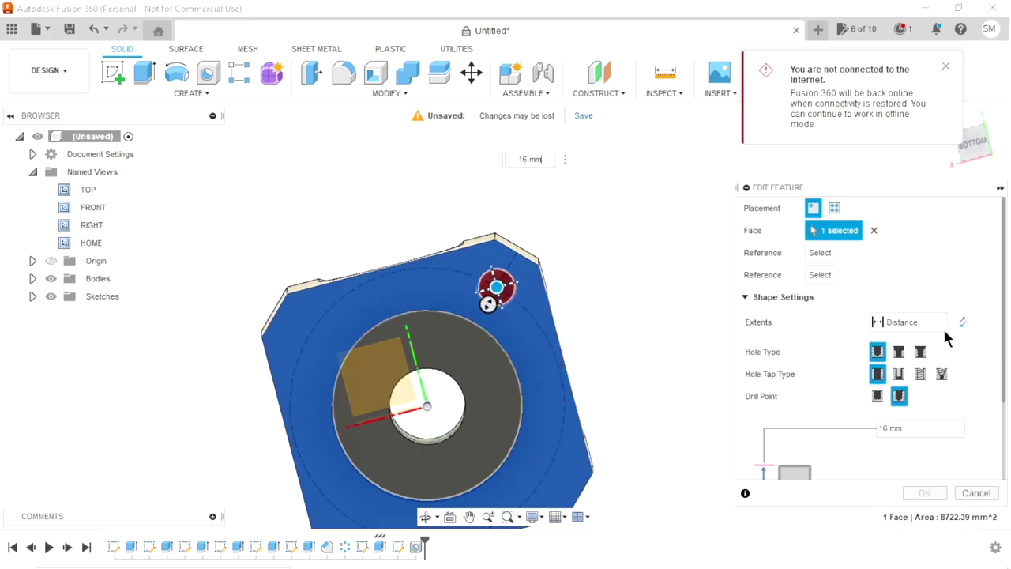
{"action": "left_click", "coordinate": [941, 325]}
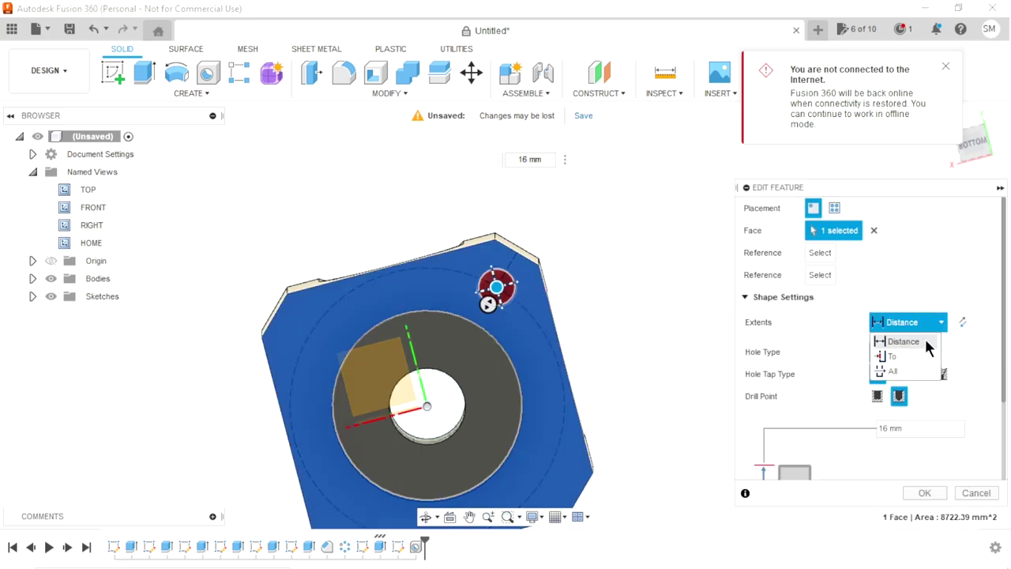
{"action": "left_click", "coordinate": [878, 373]}
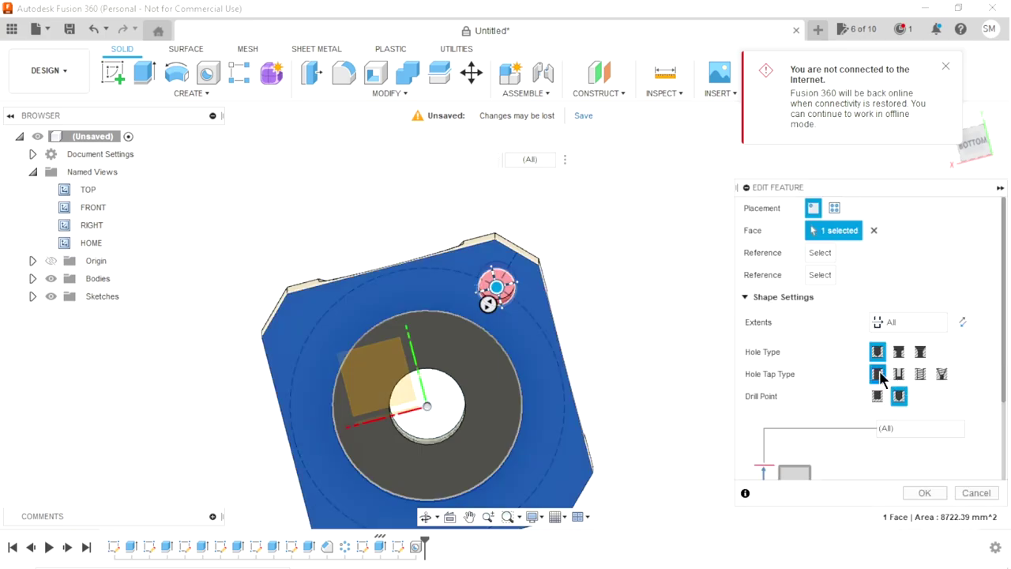
{"action": "left_click", "coordinate": [917, 490]}
Step: Hide all the sketches in the browser
{"action": "middle_click_drag", "start_coordinate": [635, 320], "coordinate": [503, 266], "text": "shift"}
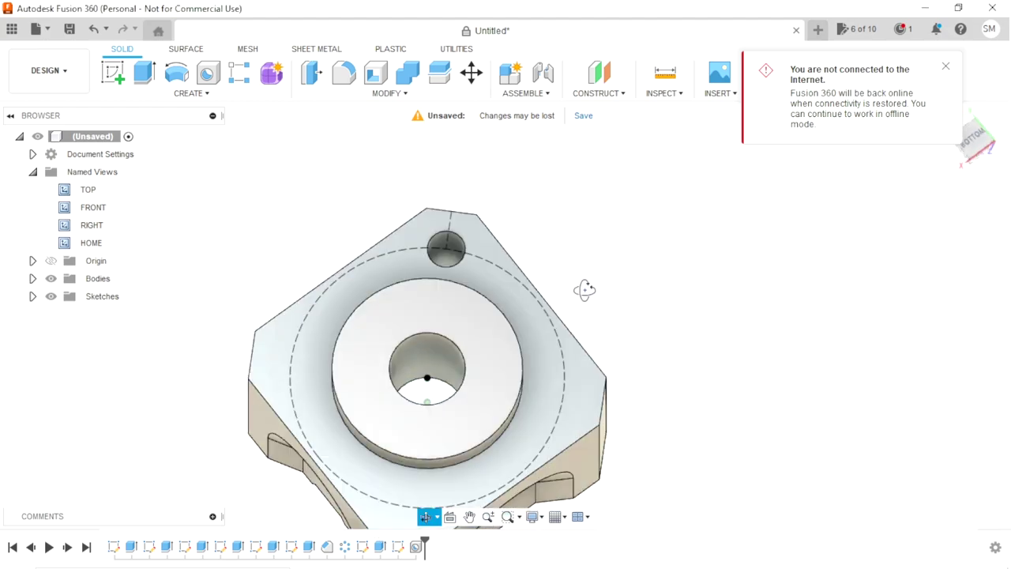
{"action": "left_click", "coordinate": [490, 269]}
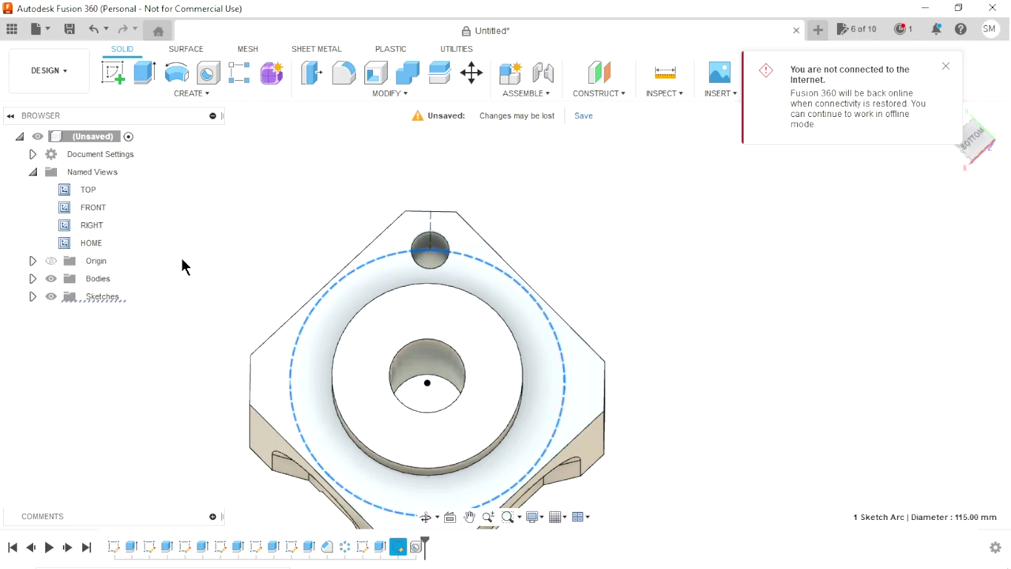
{"action": "left_click", "coordinate": [50, 296]}
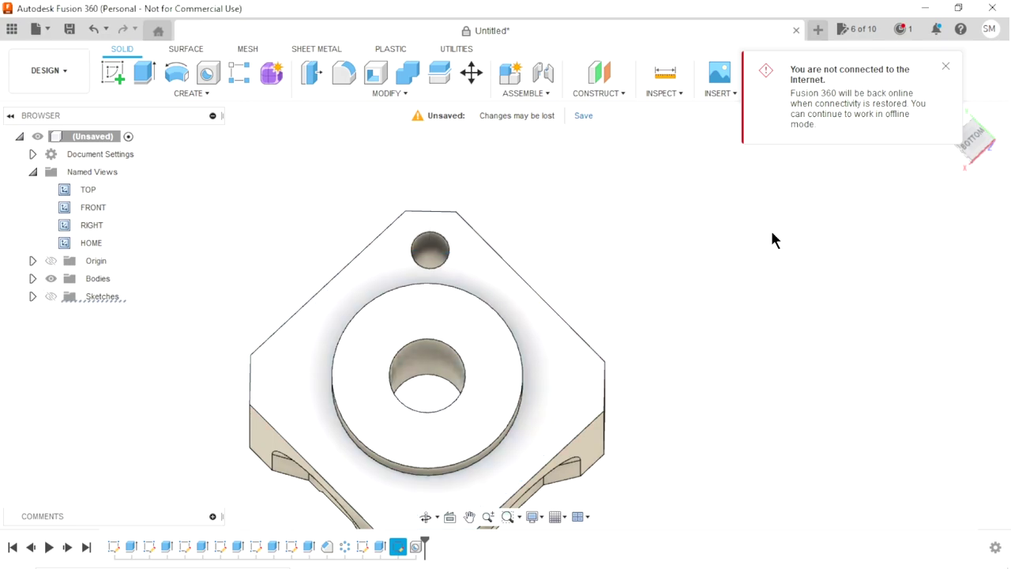
{"action": "scroll", "coordinate": [509, 419], "scroll_direction": "down", "scroll_amount": 3}
Step: Circular-pattern the corner hole feature 4 times around the central boss, then dismiss the offline notice
{"action": "scroll", "coordinate": [485, 466], "scroll_direction": "up", "scroll_amount": 5}
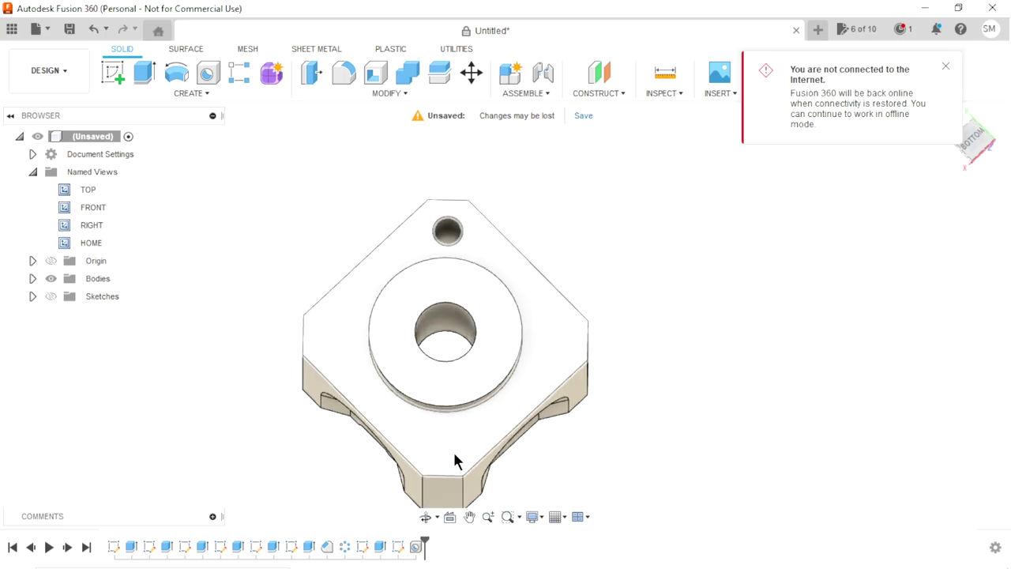
{"action": "middle_click_drag", "start_coordinate": [515, 388], "coordinate": [337, 293], "text": "shift"}
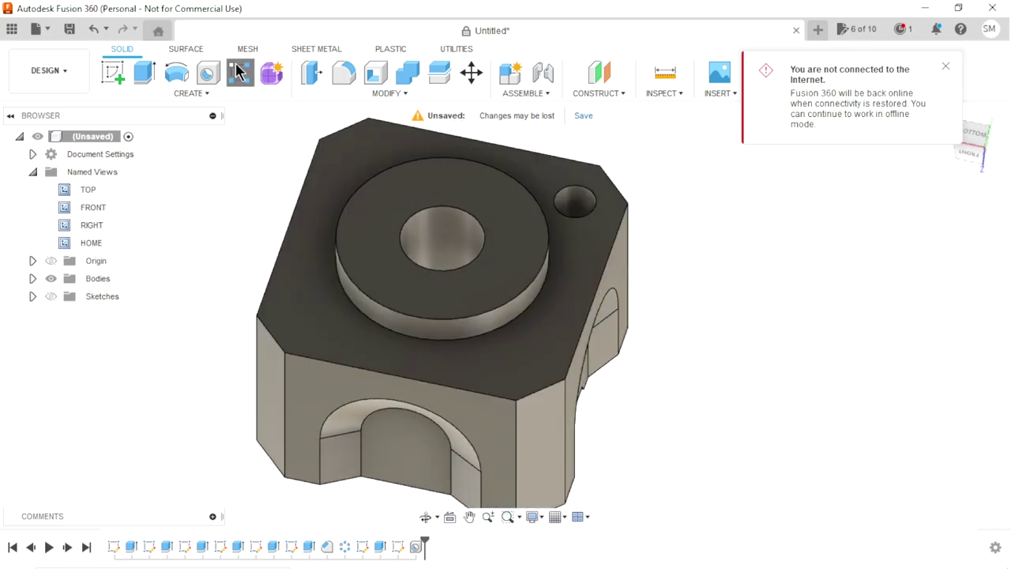
{"action": "left_click", "coordinate": [240, 72]}
{"action": "left_click", "coordinate": [787, 173]}
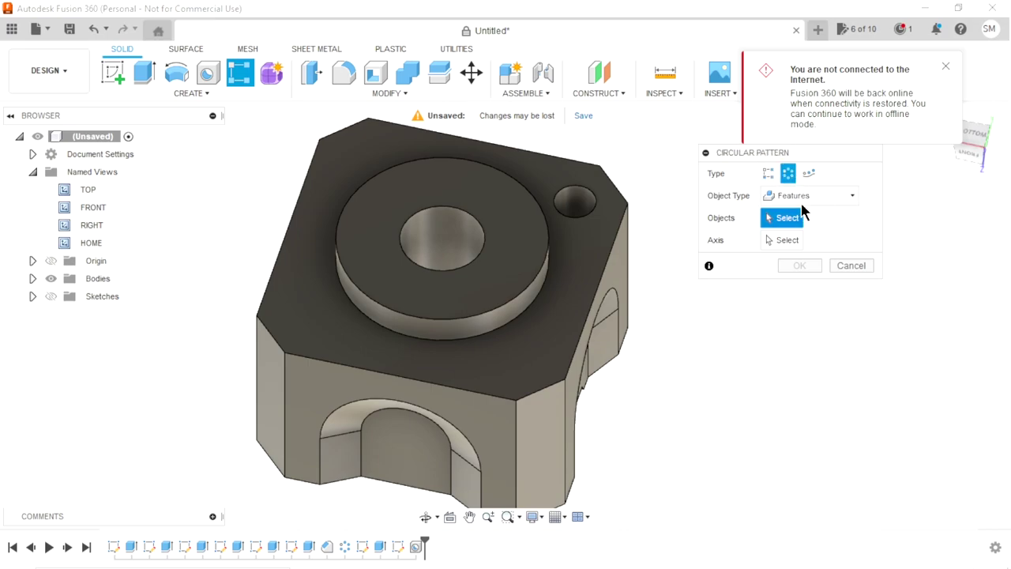
{"action": "left_click", "coordinate": [840, 194]}
{"action": "left_click", "coordinate": [803, 243]}
{"action": "left_click", "coordinate": [578, 212]}
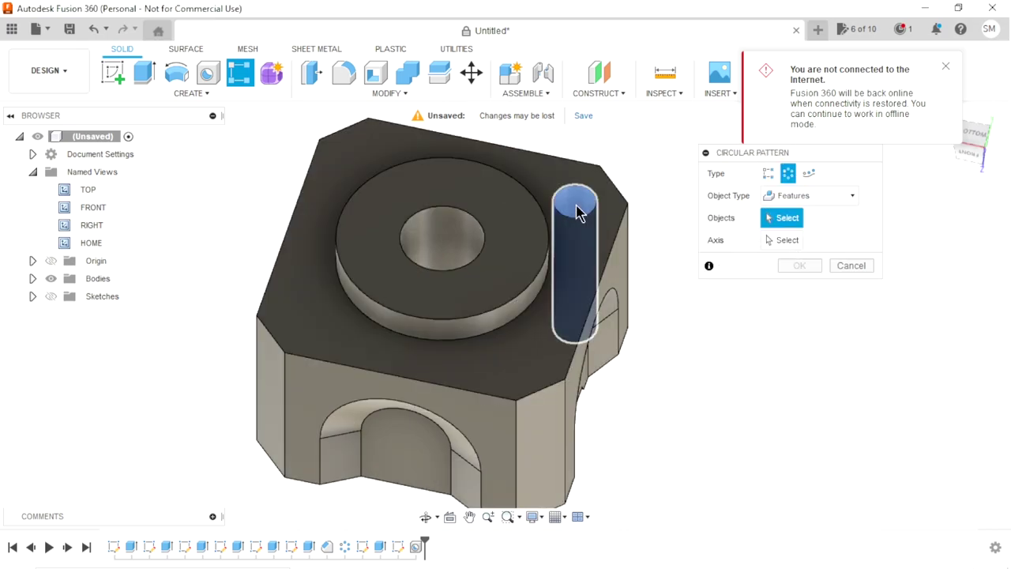
{"action": "left_click", "coordinate": [485, 332]}
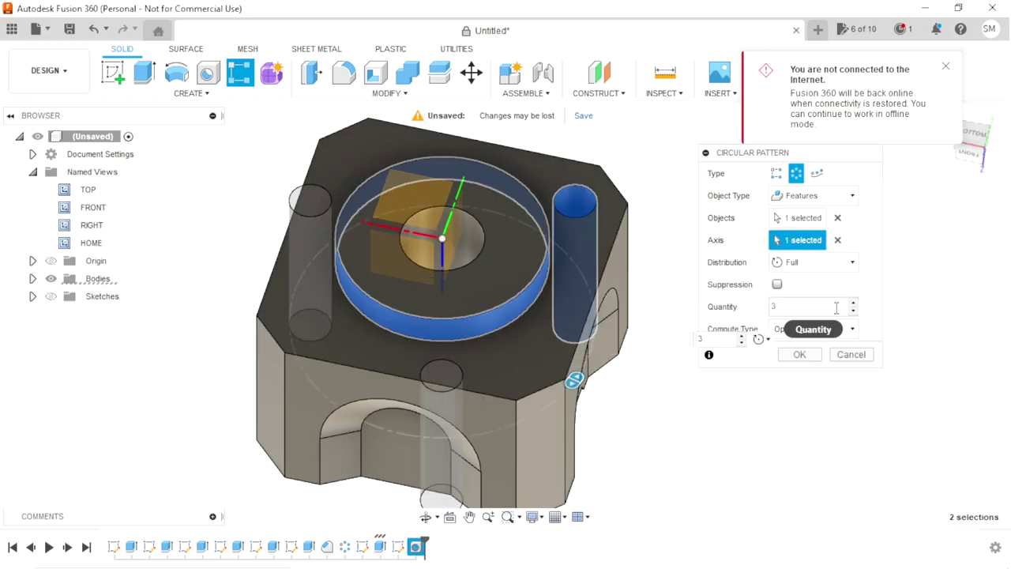
{"action": "left_click", "coordinate": [853, 305]}
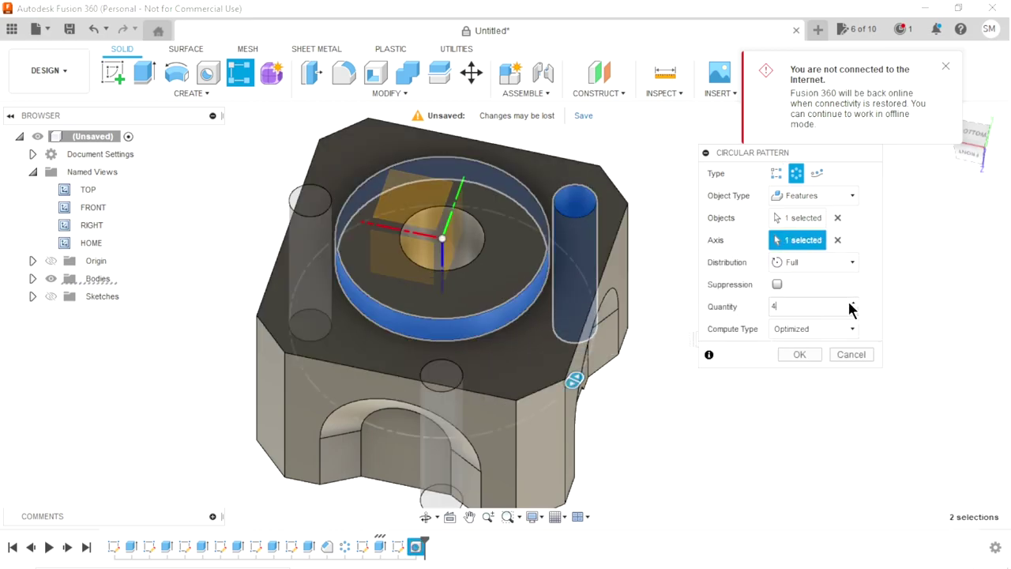
{"action": "left_click", "coordinate": [793, 353]}
{"action": "mouse_move", "coordinate": [674, 331]}
{"action": "middle_mouse_down", "text": "shift"}
{"action": "mouse_move", "coordinate": [418, 125]}
{"action": "mouse_move", "coordinate": [434, 294]}
{"action": "mouse_move", "coordinate": [416, 213]}
{"action": "mouse_move", "coordinate": [443, 229]}
{"action": "middle_mouse_up", "text": "shift"}
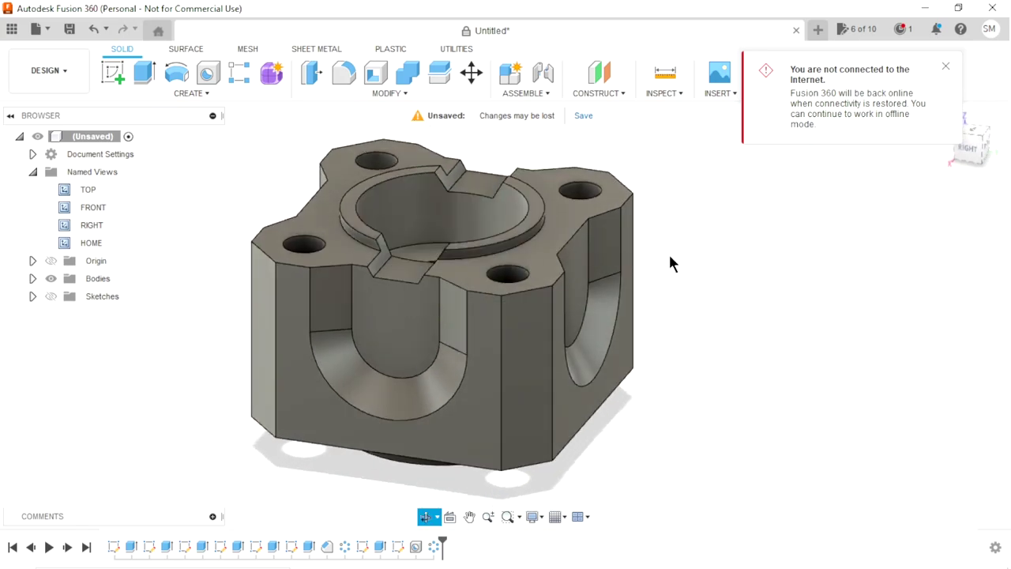
{"action": "left_click", "coordinate": [945, 69]}
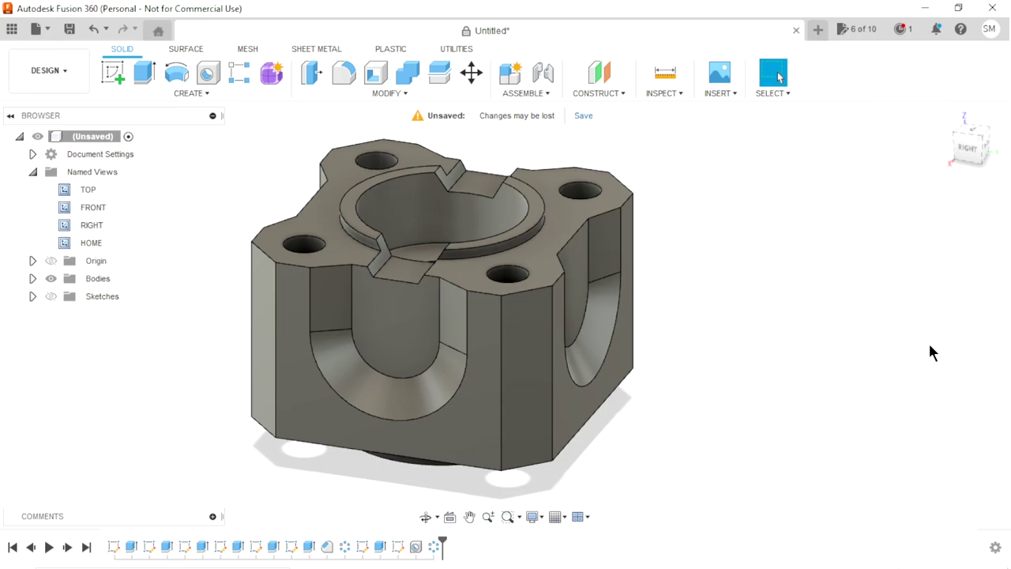
Step: Open the Appearance settings and drop a metal appearance onto the body
{"action": "left_click", "coordinate": [388, 96]}
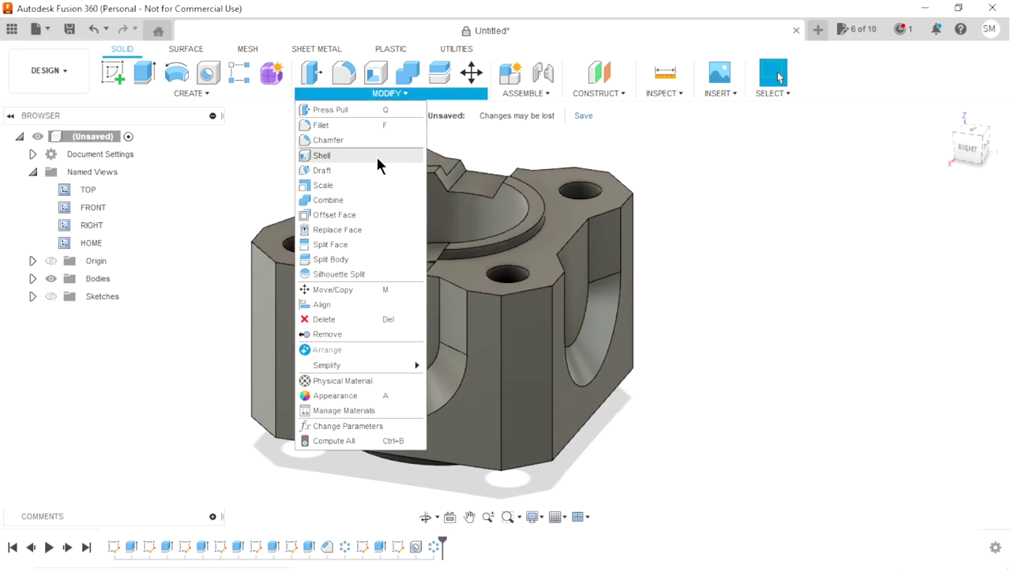
{"action": "left_click", "coordinate": [353, 398]}
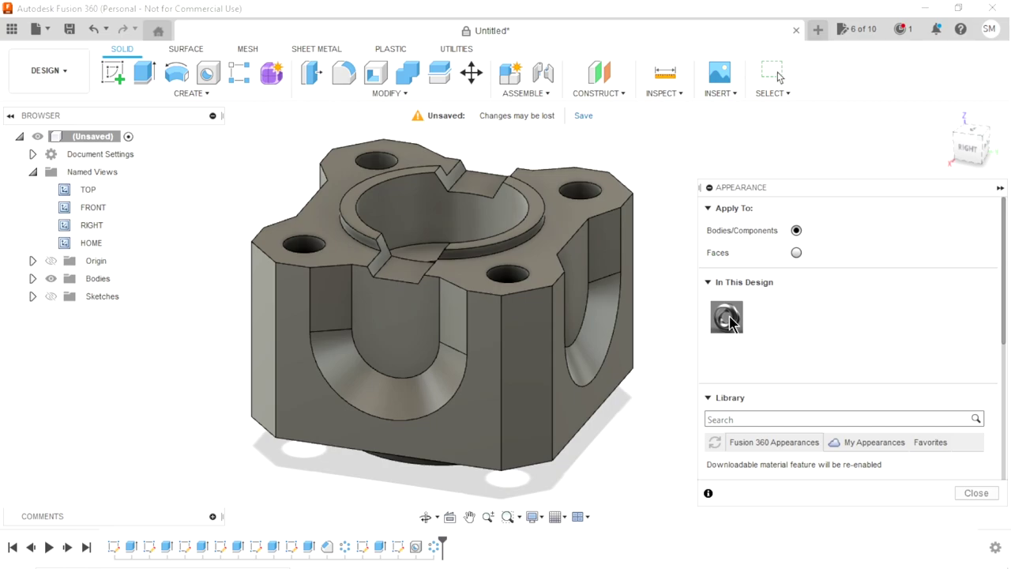
{"action": "left_click_drag", "start_coordinate": [725, 324], "coordinate": [580, 346]}
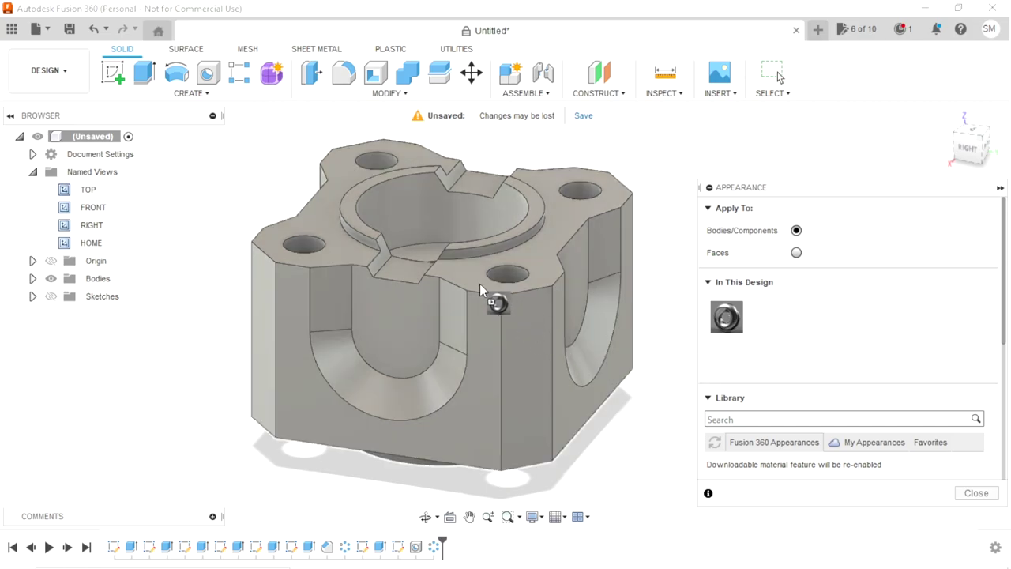
{"action": "left_click_drag", "start_coordinate": [480, 284], "coordinate": [477, 282]}
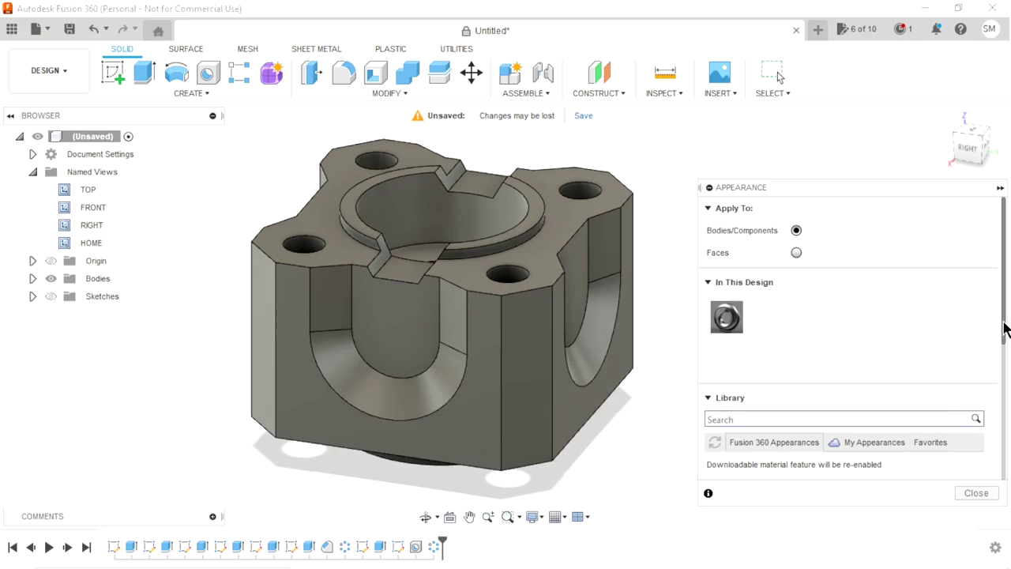
Step: Try Enamel Glossy Red and Blue, then paint the body Enamel Glossy (Green)
{"action": "scroll", "coordinate": [1004, 328], "scroll_direction": "down", "scroll_amount": 3}
{"action": "scroll", "coordinate": [1004, 328], "scroll_direction": "down", "scroll_amount": 3}
{"action": "scroll", "coordinate": [1005, 328], "scroll_direction": "down", "scroll_amount": 2}
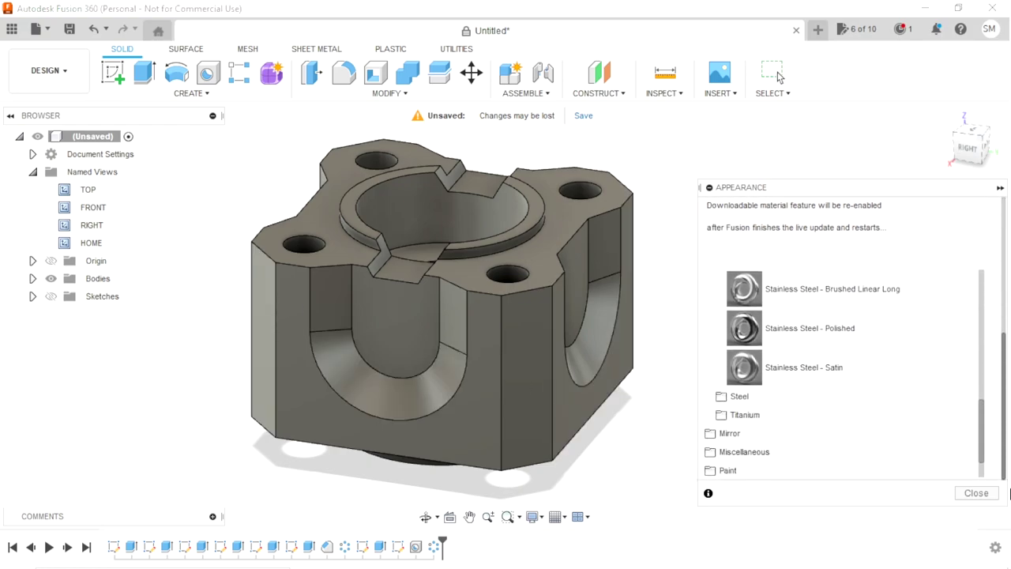
{"action": "scroll", "coordinate": [987, 298], "scroll_direction": "up", "scroll_amount": 3}
{"action": "scroll", "coordinate": [987, 299], "scroll_direction": "up", "scroll_amount": 3}
{"action": "scroll", "coordinate": [987, 299], "scroll_direction": "down", "scroll_amount": 3}
{"action": "scroll", "coordinate": [987, 299], "scroll_direction": "down", "scroll_amount": 3}
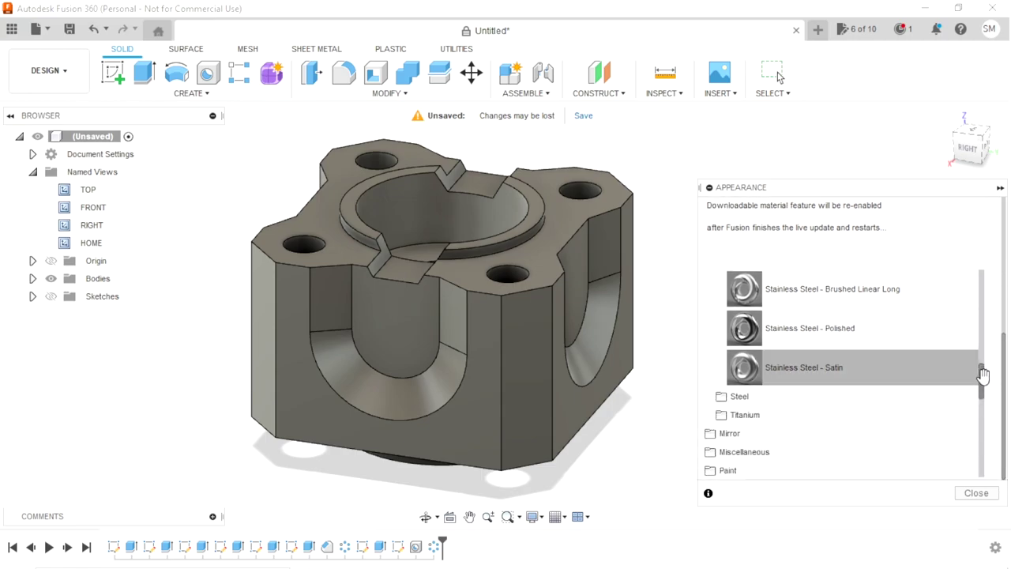
{"action": "left_click_drag", "start_coordinate": [982, 372], "coordinate": [983, 418]}
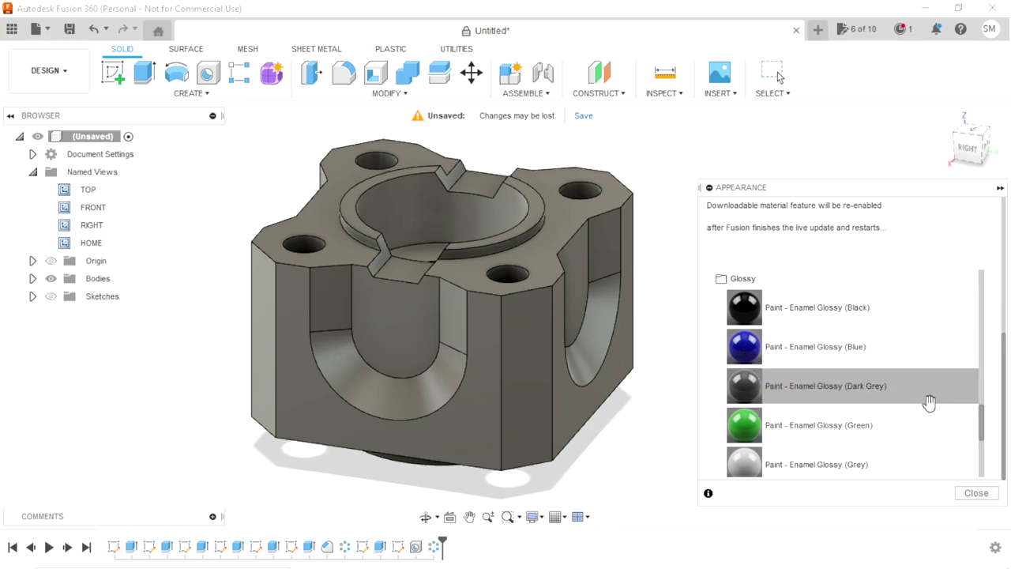
{"action": "left_click_drag", "start_coordinate": [980, 422], "coordinate": [980, 433]}
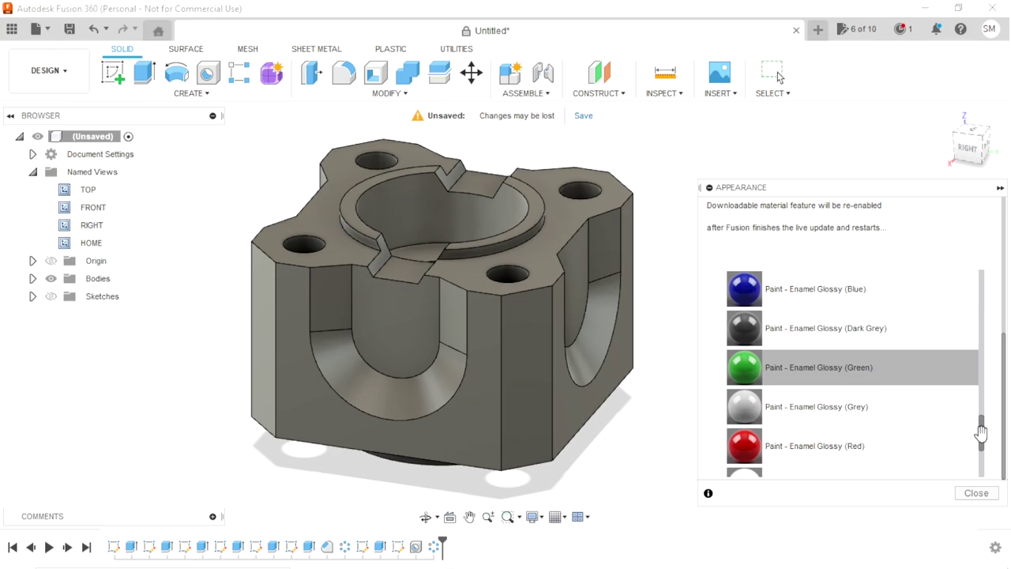
{"action": "left_click_drag", "start_coordinate": [749, 440], "coordinate": [492, 340]}
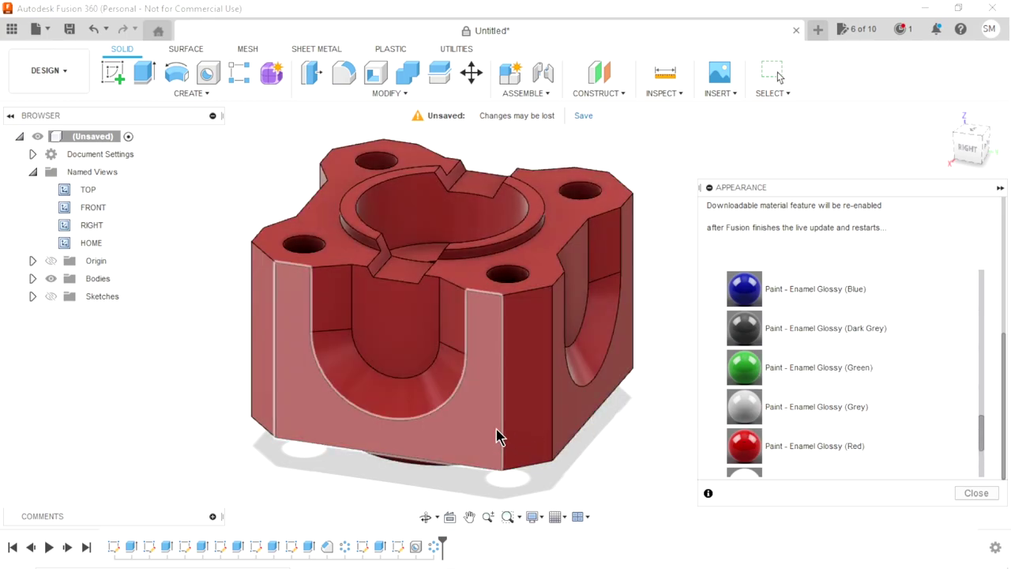
{"action": "left_click_drag", "start_coordinate": [743, 290], "coordinate": [518, 284]}
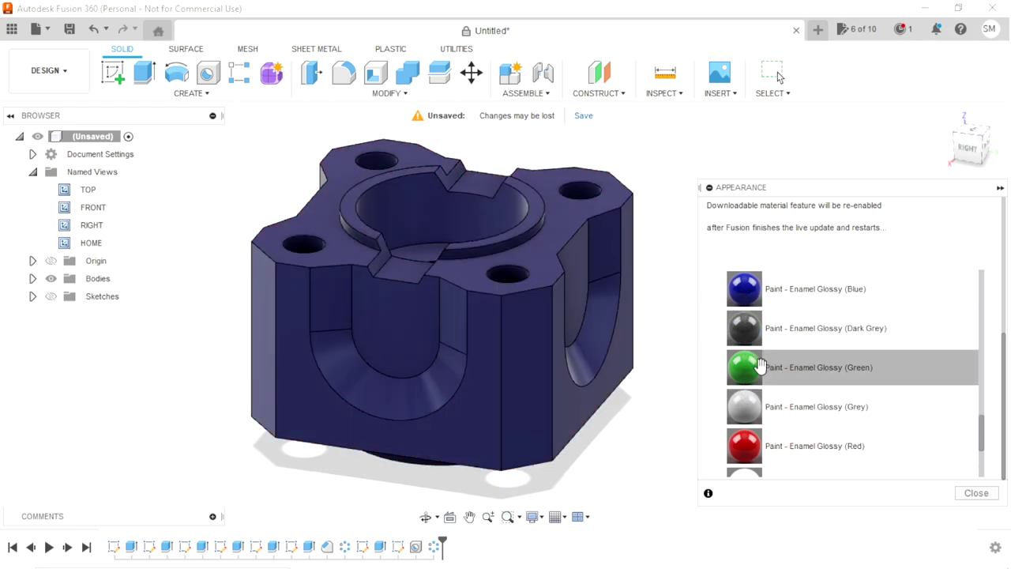
{"action": "left_click_drag", "start_coordinate": [754, 365], "coordinate": [514, 330]}
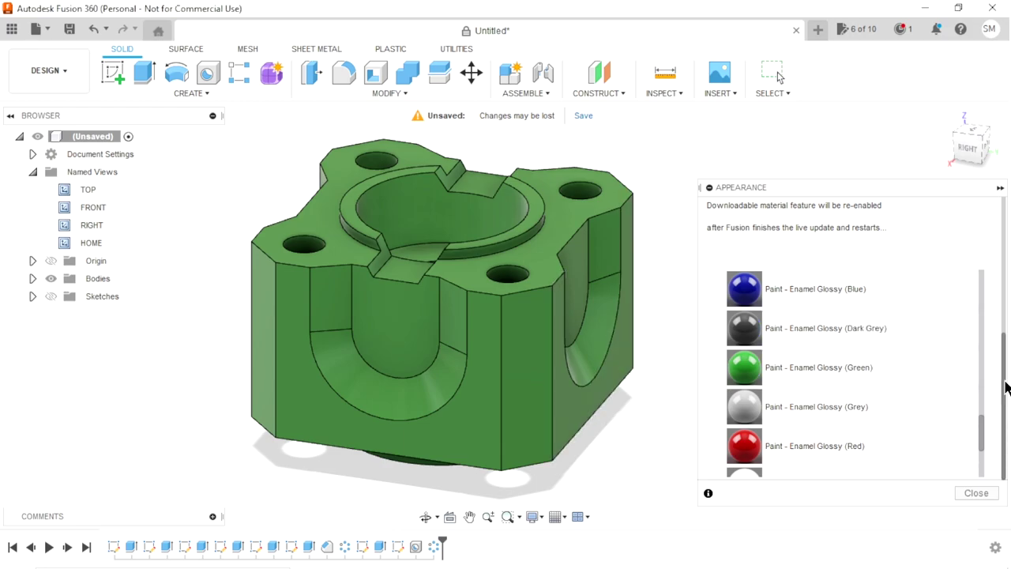
{"action": "mouse_move", "coordinate": [1004, 379]}
{"action": "left_mouse_down"}
{"action": "mouse_move", "coordinate": [999, 302]}
{"action": "mouse_move", "coordinate": [767, 257]}
{"action": "left_mouse_up"}
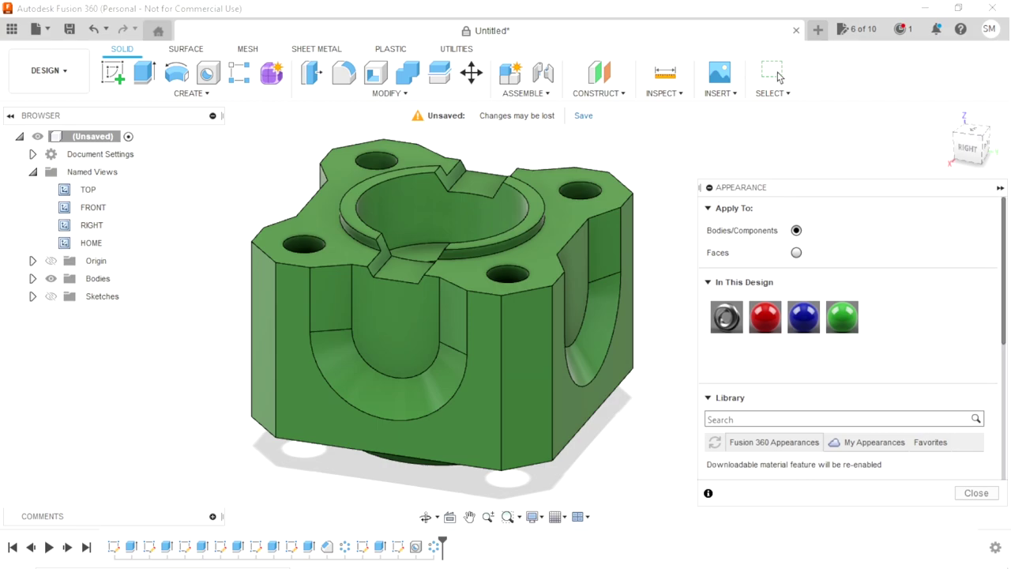
Step: Set Apply To to Faces and give the bore, hole and front faces Steel - Satin
{"action": "left_click", "coordinate": [796, 252]}
{"action": "left_click_drag", "start_coordinate": [725, 316], "coordinate": [407, 196]}
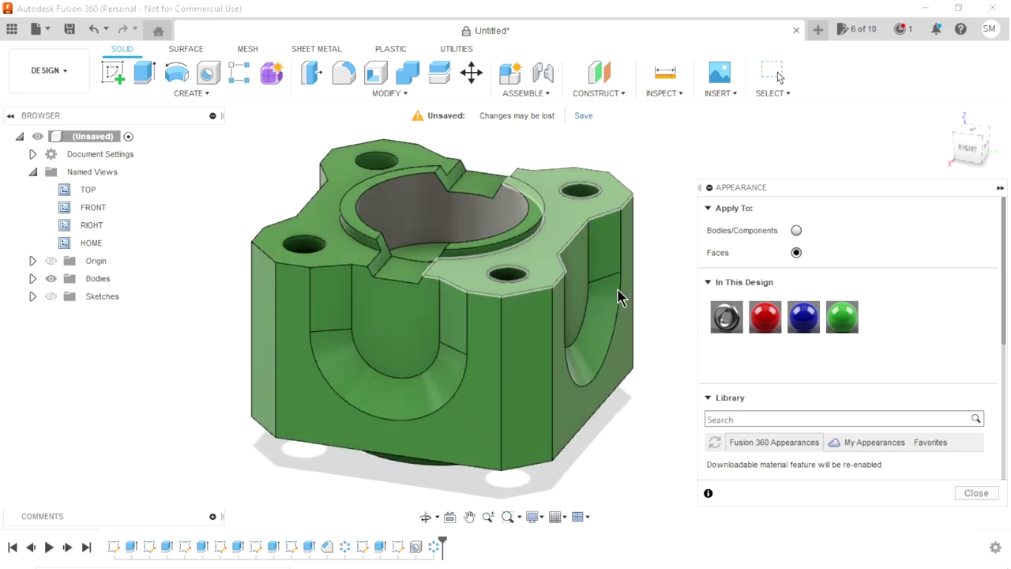
{"action": "left_click_drag", "start_coordinate": [726, 316], "coordinate": [482, 184]}
{"action": "mouse_move", "coordinate": [732, 318]}
{"action": "left_mouse_down"}
{"action": "mouse_move", "coordinate": [478, 180]}
{"action": "mouse_move", "coordinate": [439, 180]}
{"action": "mouse_move", "coordinate": [449, 181]}
{"action": "left_mouse_up"}
{"action": "left_click_drag", "start_coordinate": [731, 328], "coordinate": [578, 188]}
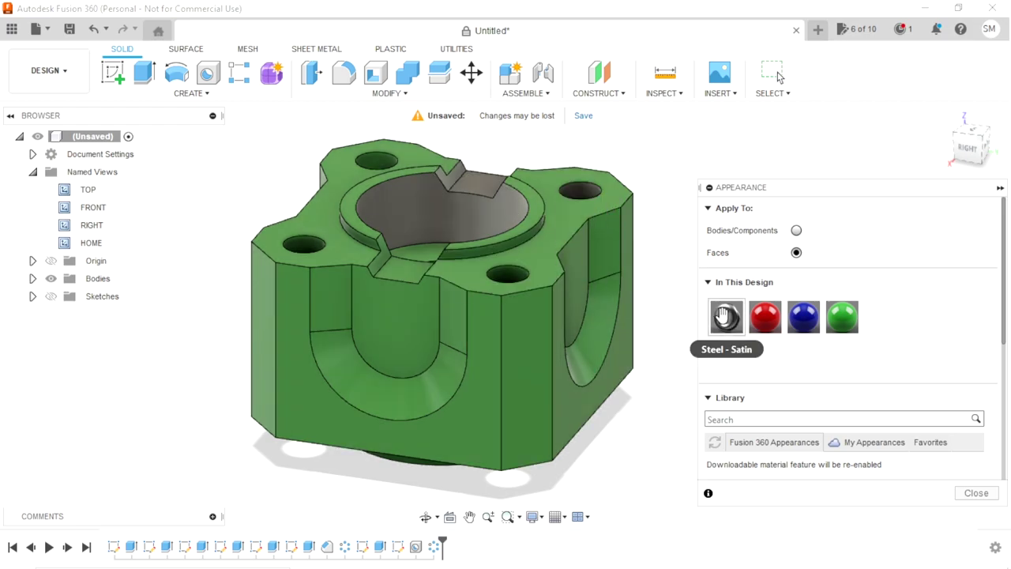
{"action": "left_click_drag", "start_coordinate": [726, 317], "coordinate": [375, 159]}
{"action": "left_click_drag", "start_coordinate": [732, 314], "coordinate": [304, 244]}
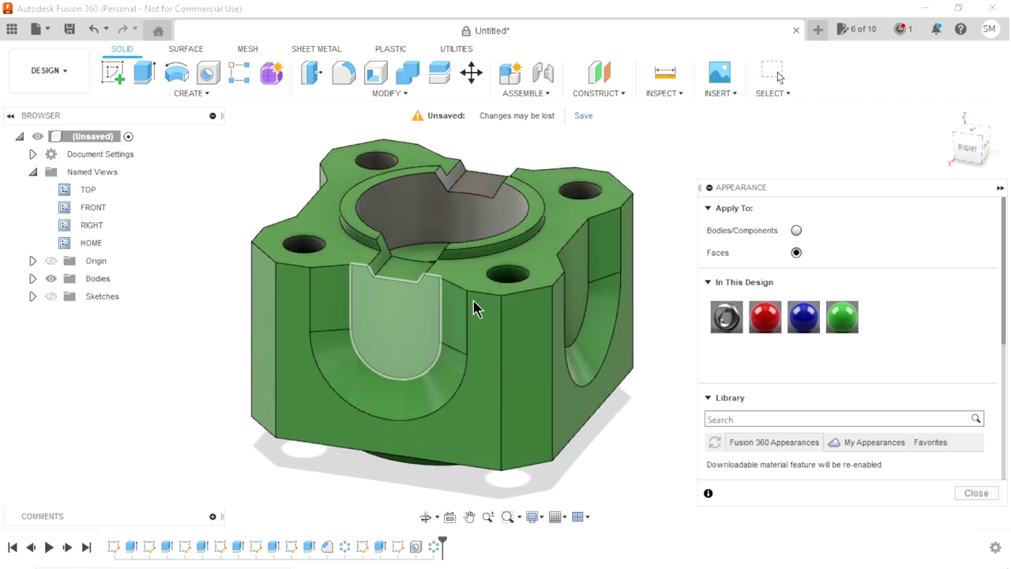
{"action": "left_click_drag", "start_coordinate": [722, 318], "coordinate": [507, 276]}
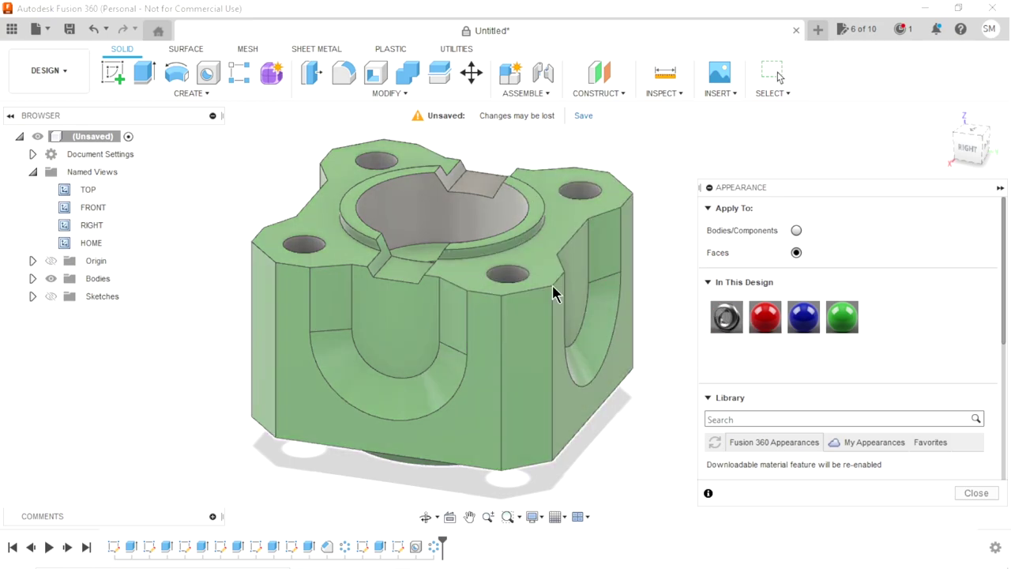
{"action": "middle_click_drag", "start_coordinate": [519, 266], "coordinate": [490, 288], "text": "shift"}
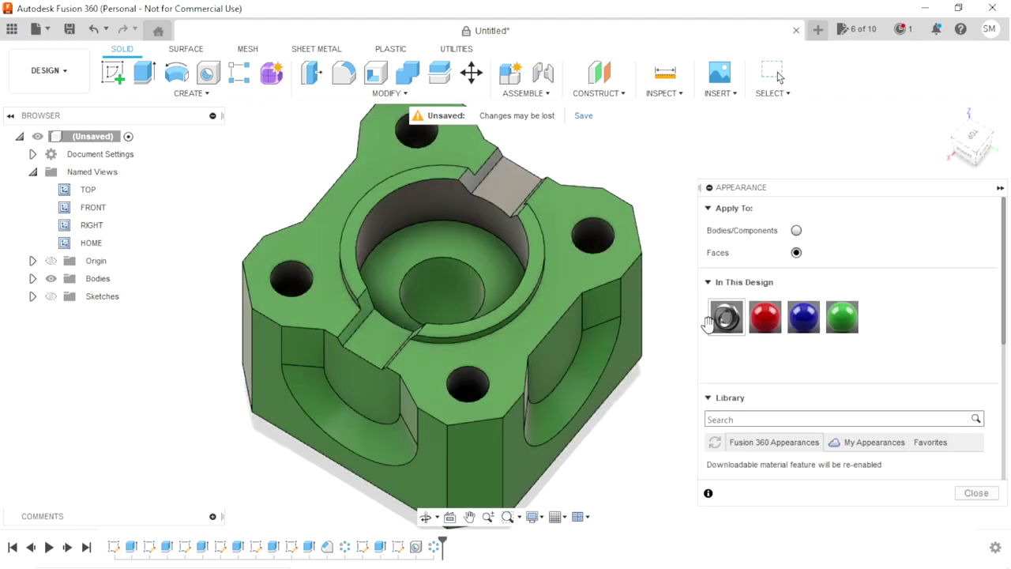
Step: Apply Steel - Satin to the inner bowl and the left slot faces
{"action": "left_click_drag", "start_coordinate": [726, 316], "coordinate": [427, 232]}
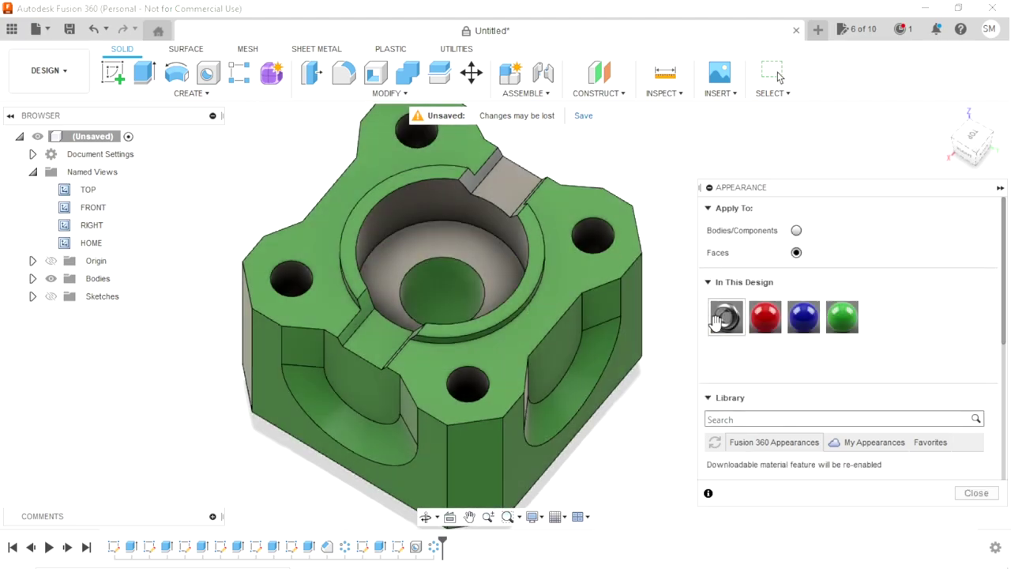
{"action": "left_click_drag", "start_coordinate": [726, 316], "coordinate": [447, 285]}
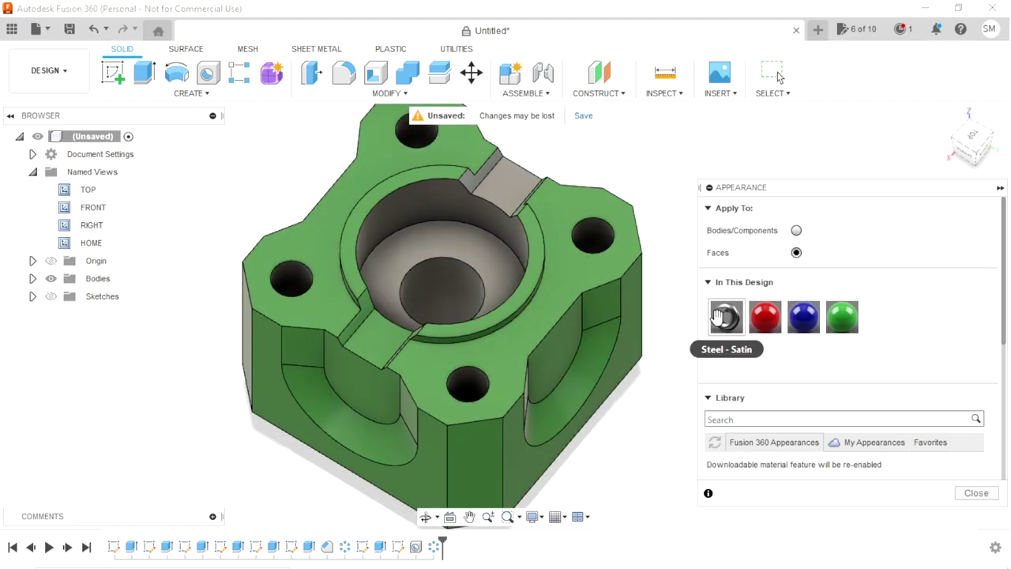
{"action": "left_click_drag", "start_coordinate": [725, 316], "coordinate": [455, 272]}
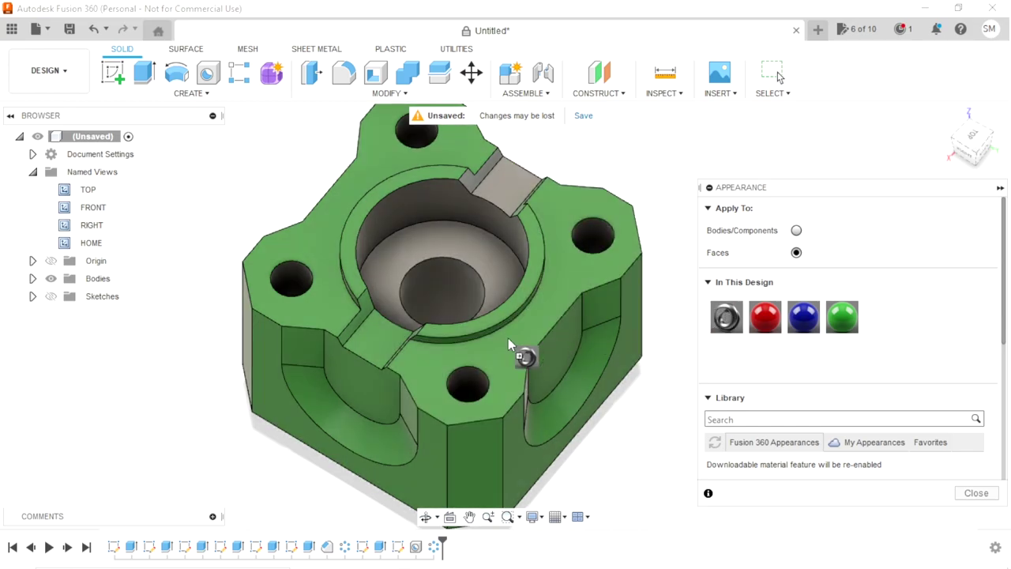
{"action": "left_click_drag", "start_coordinate": [720, 316], "coordinate": [367, 339]}
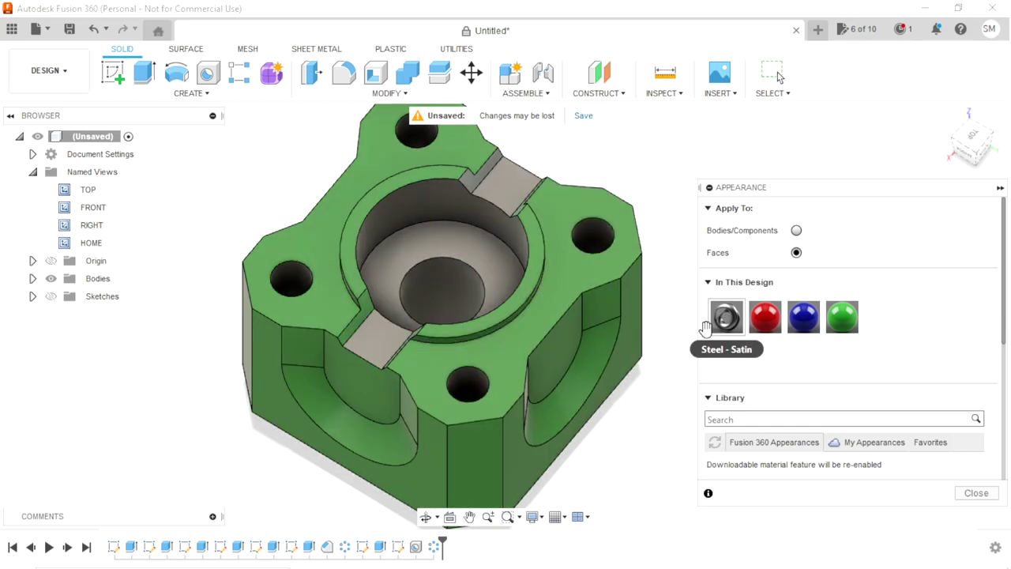
{"action": "left_click_drag", "start_coordinate": [705, 327], "coordinate": [371, 308]}
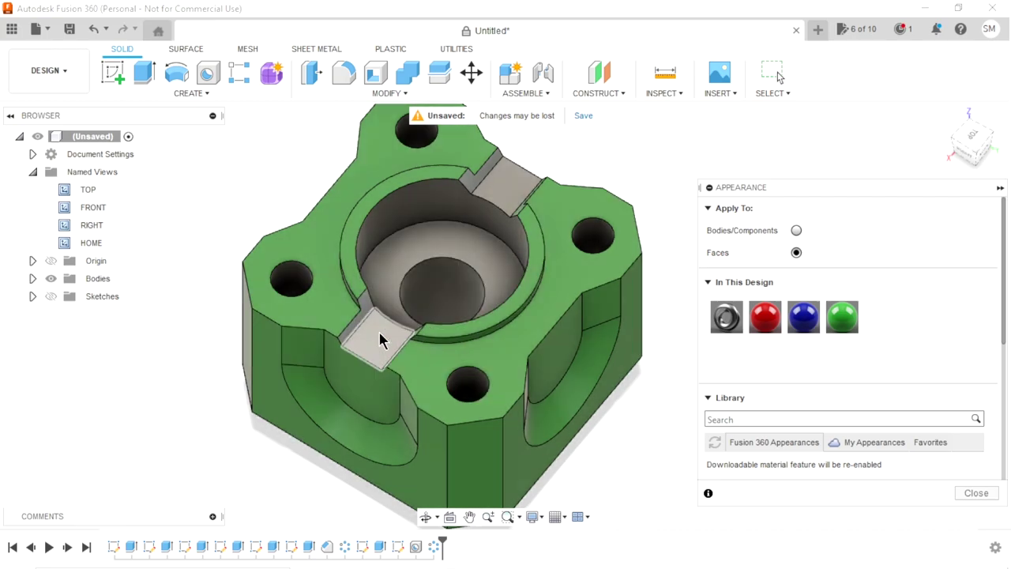
Step: Apply Steel - Satin to the right slot face and its upper ledge
{"action": "middle_click_drag", "start_coordinate": [366, 353], "coordinate": [491, 343], "text": "shift"}
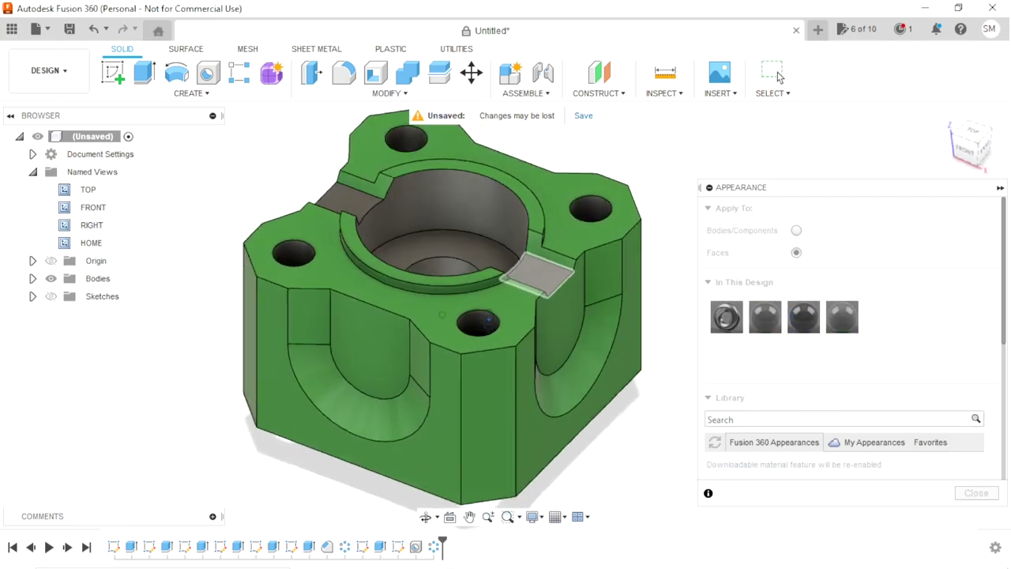
{"action": "mouse_move", "coordinate": [726, 315]}
{"action": "left_mouse_down"}
{"action": "mouse_move", "coordinate": [365, 188]}
{"action": "mouse_move", "coordinate": [378, 199]}
{"action": "left_mouse_up"}
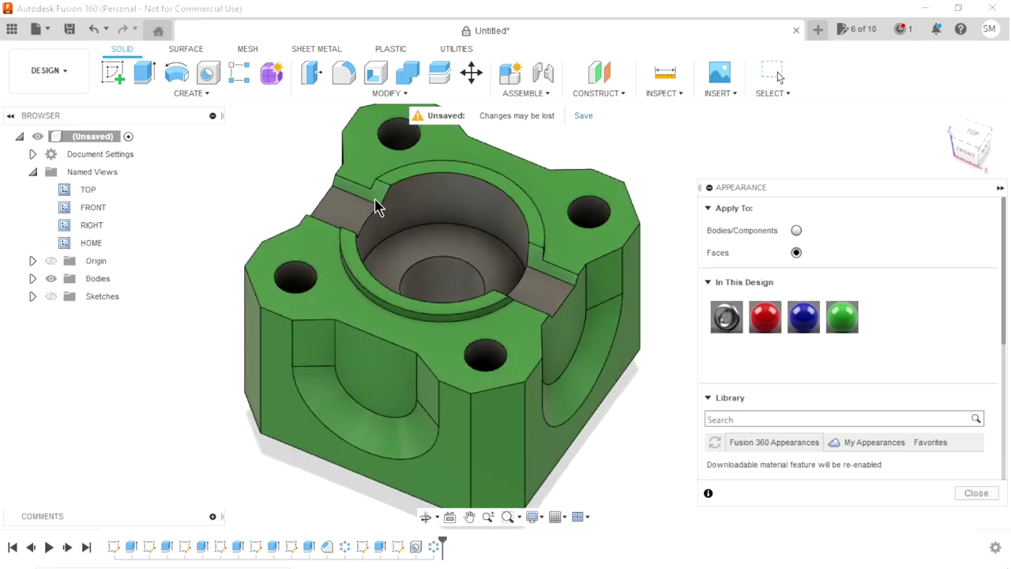
{"action": "left_click_drag", "start_coordinate": [719, 318], "coordinate": [374, 195]}
{"action": "left_click_drag", "start_coordinate": [718, 318], "coordinate": [537, 270]}
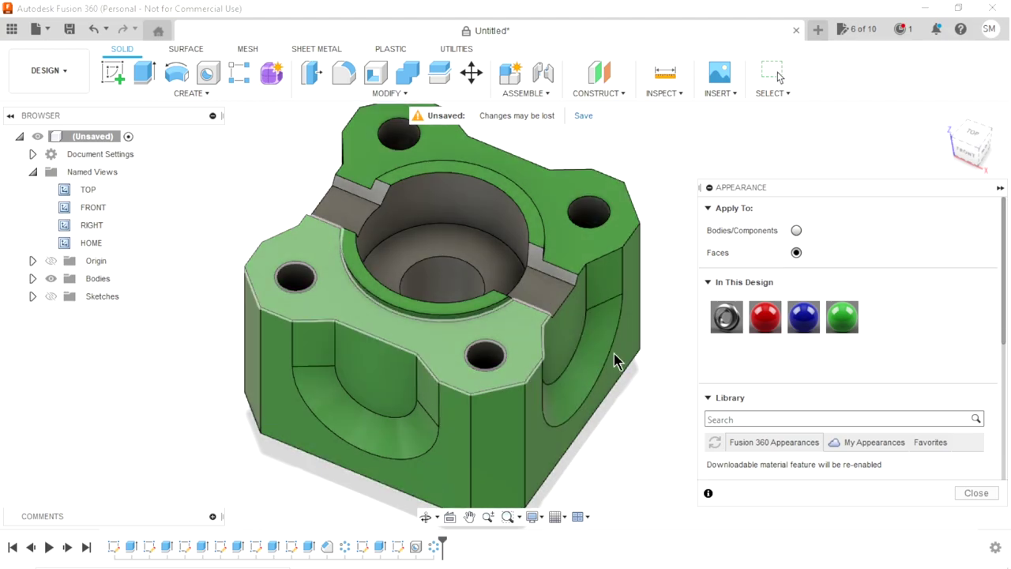
{"action": "mouse_move", "coordinate": [517, 426]}
{"action": "middle_mouse_down", "text": "shift"}
{"action": "mouse_move", "coordinate": [576, 273]}
{"action": "mouse_move", "coordinate": [270, 327]}
{"action": "mouse_move", "coordinate": [323, 406]}
{"action": "middle_mouse_up", "text": "shift"}
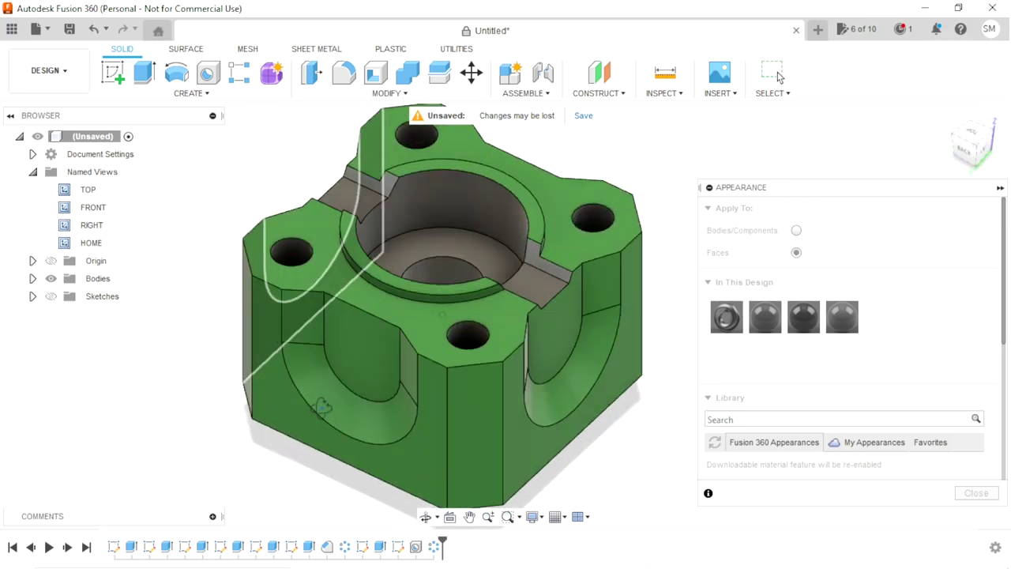
Step: Close the Appearance panel and return to the HOME view
{"action": "left_click", "coordinate": [963, 495]}
{"action": "scroll", "coordinate": [553, 379], "scroll_direction": "down", "scroll_amount": 2}
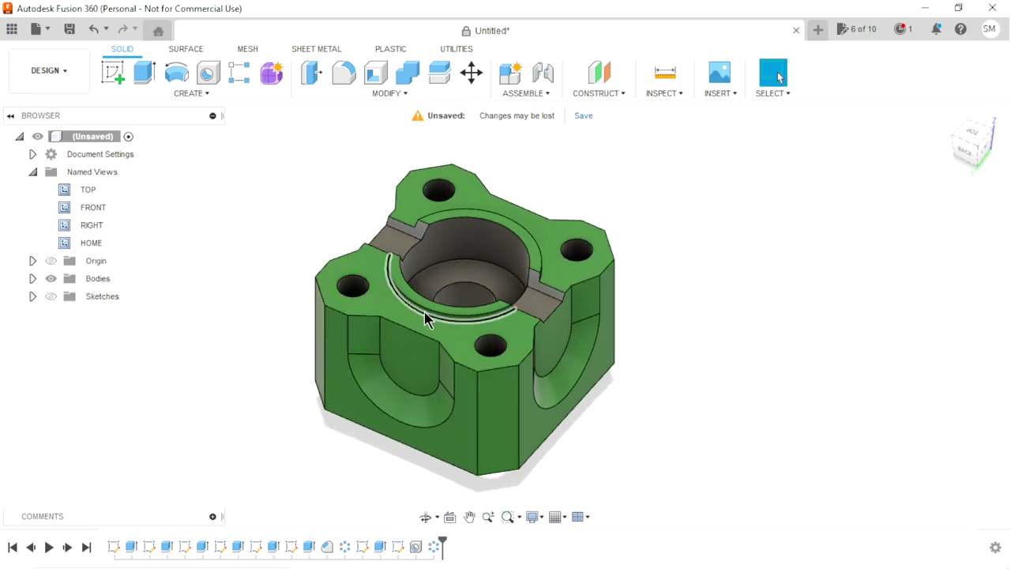
{"action": "left_click", "coordinate": [81, 241]}
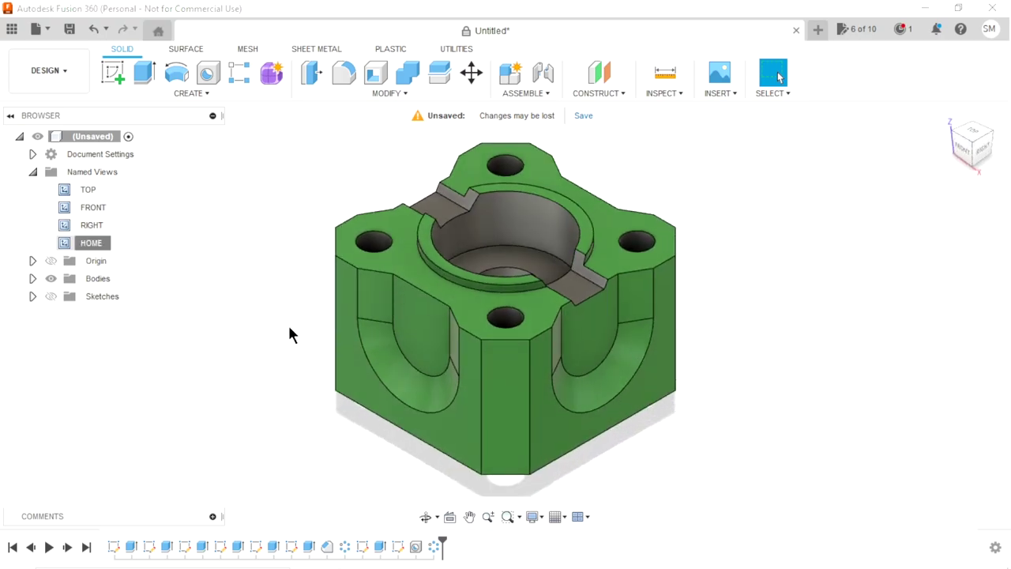